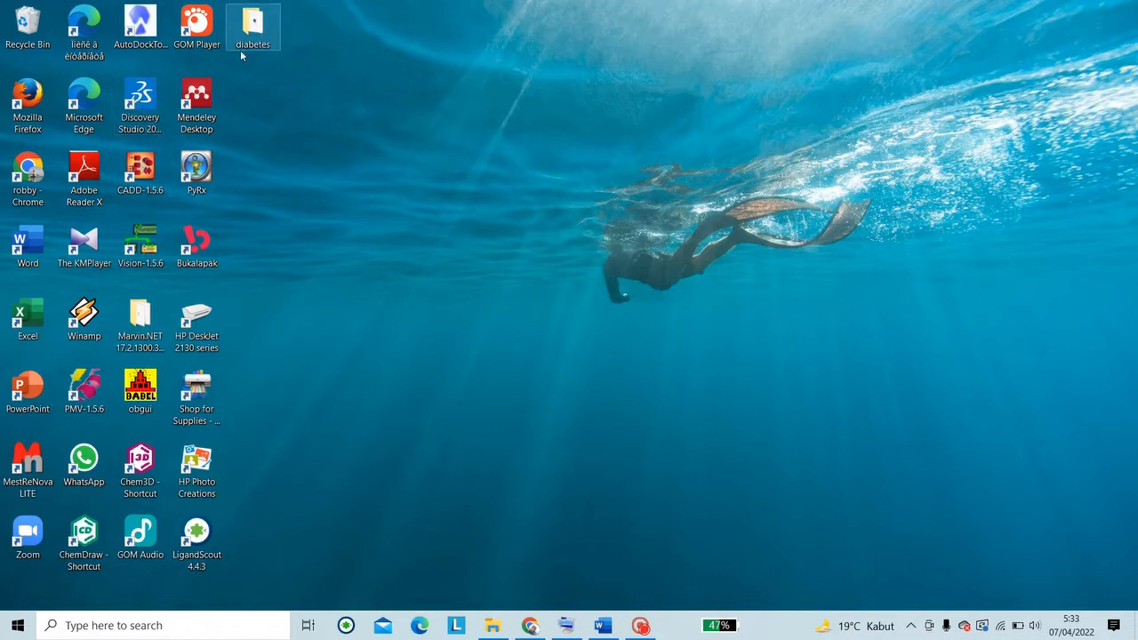
Step: Switch to Discovery Studio Visualizer and open the 2qmj structure file from the diabetes folder on the desktop
double_click(252, 25)
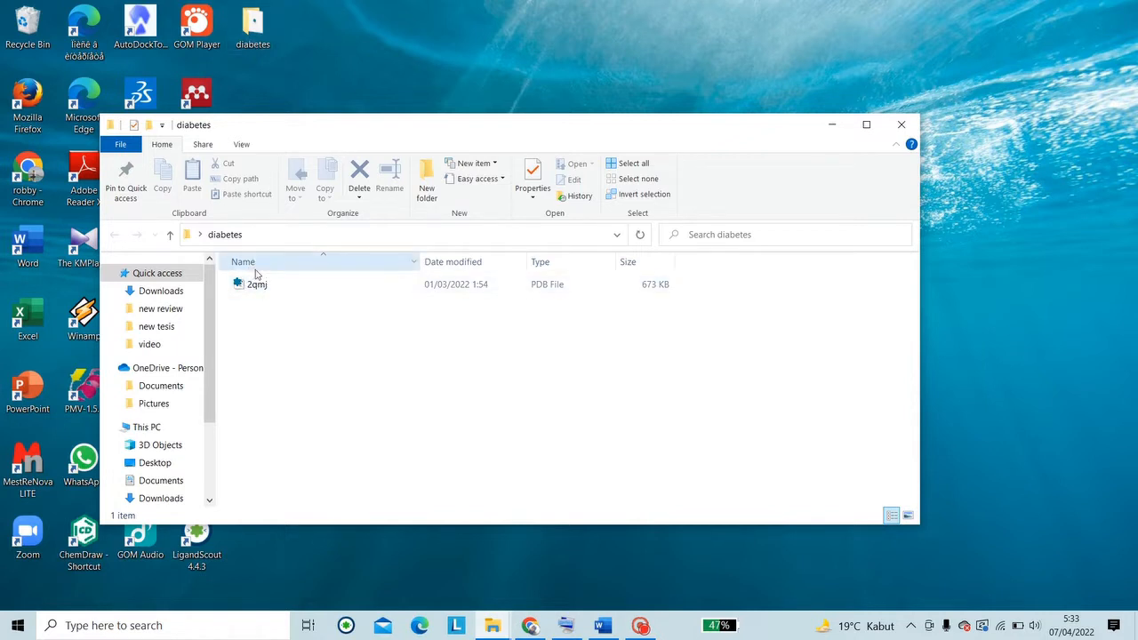
click(832, 125)
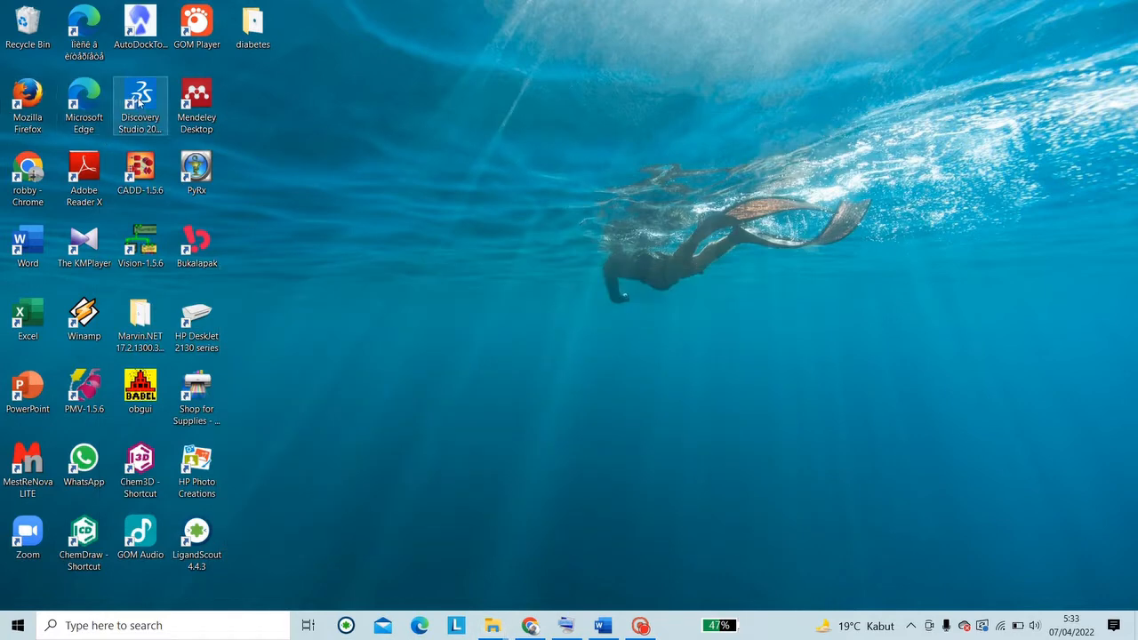
double_click(139, 104)
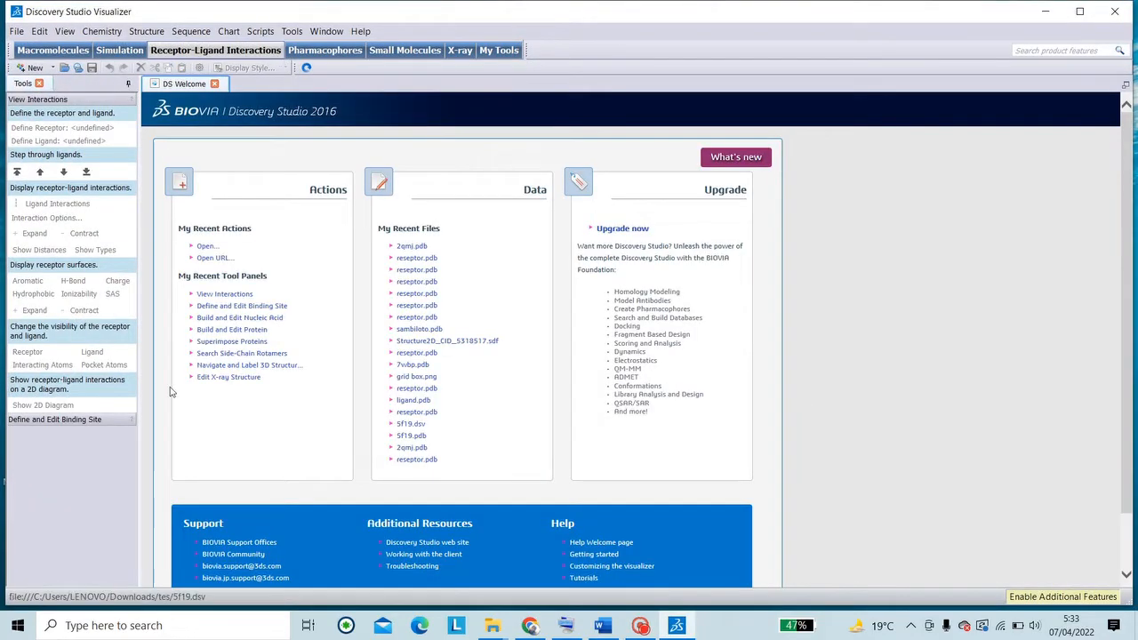
click(11, 32)
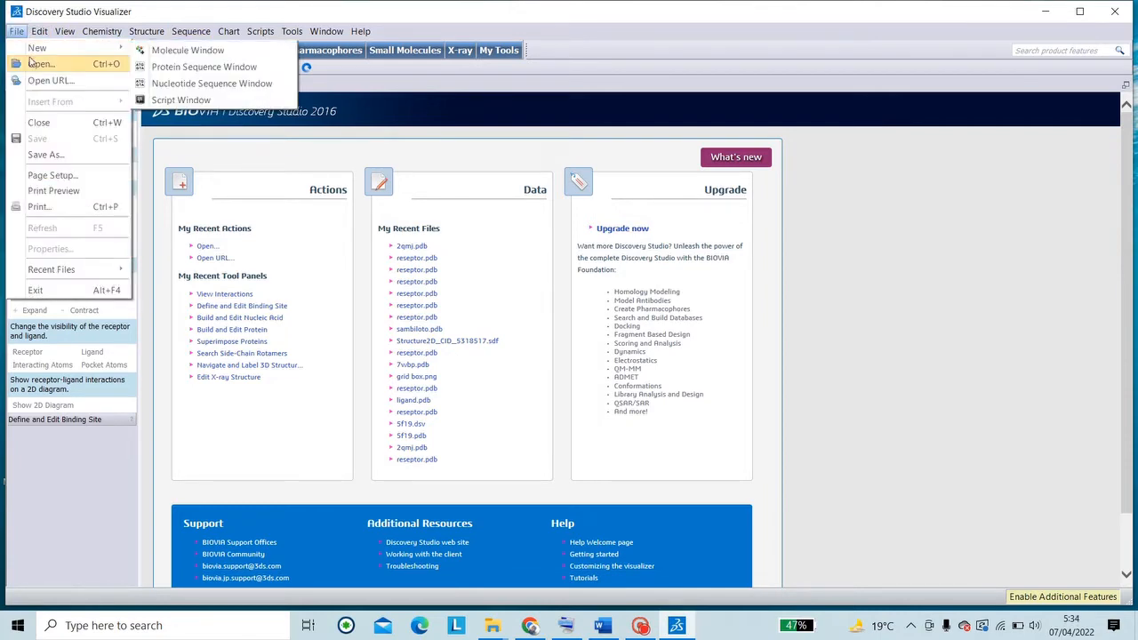
click(53, 64)
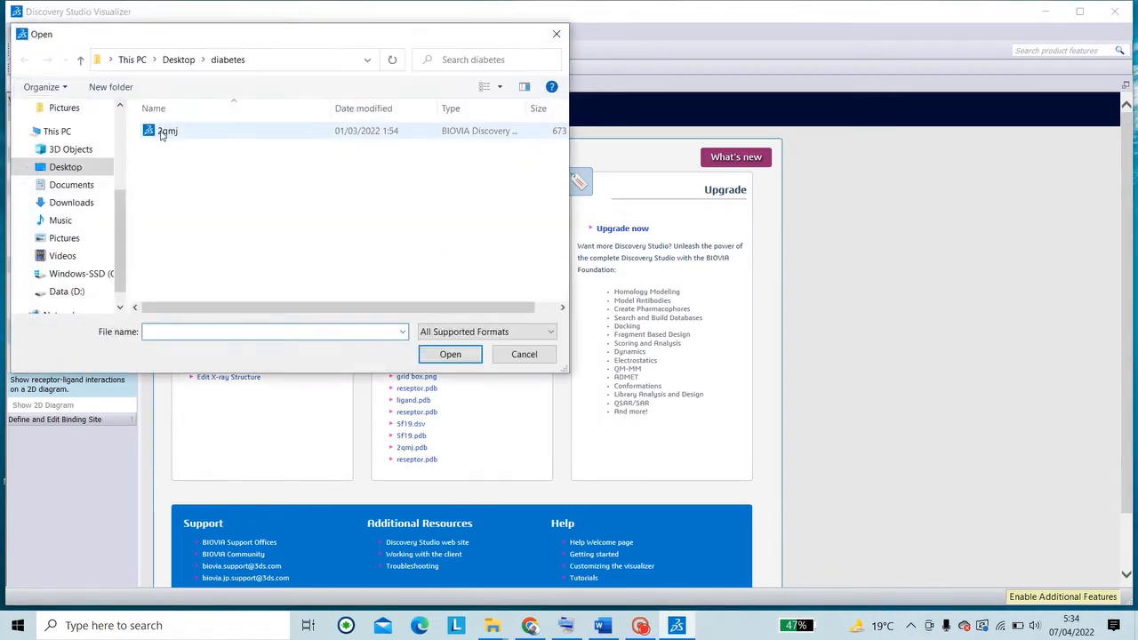
click(162, 134)
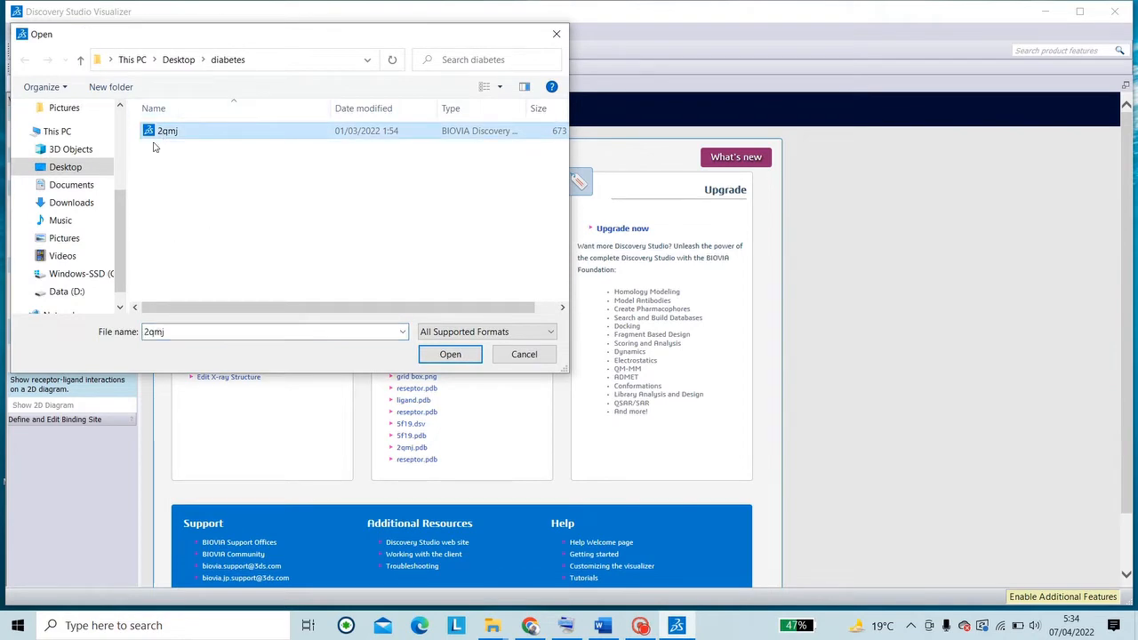
click(455, 356)
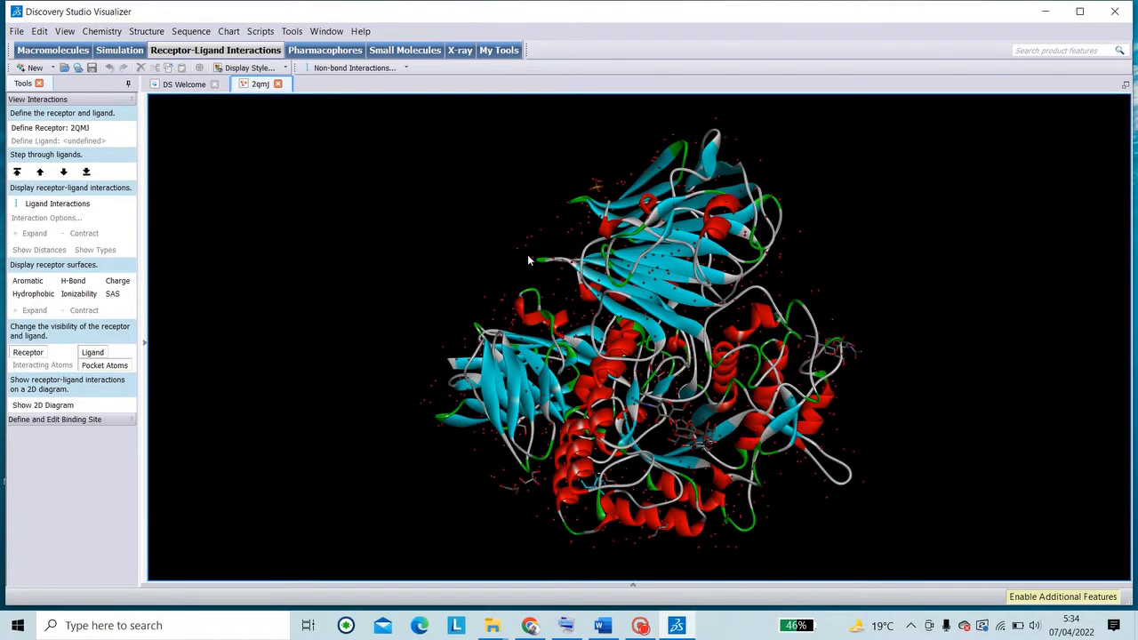
Step: Apply the Publication Quality visualization script to the 2QMJ structure
click(258, 32)
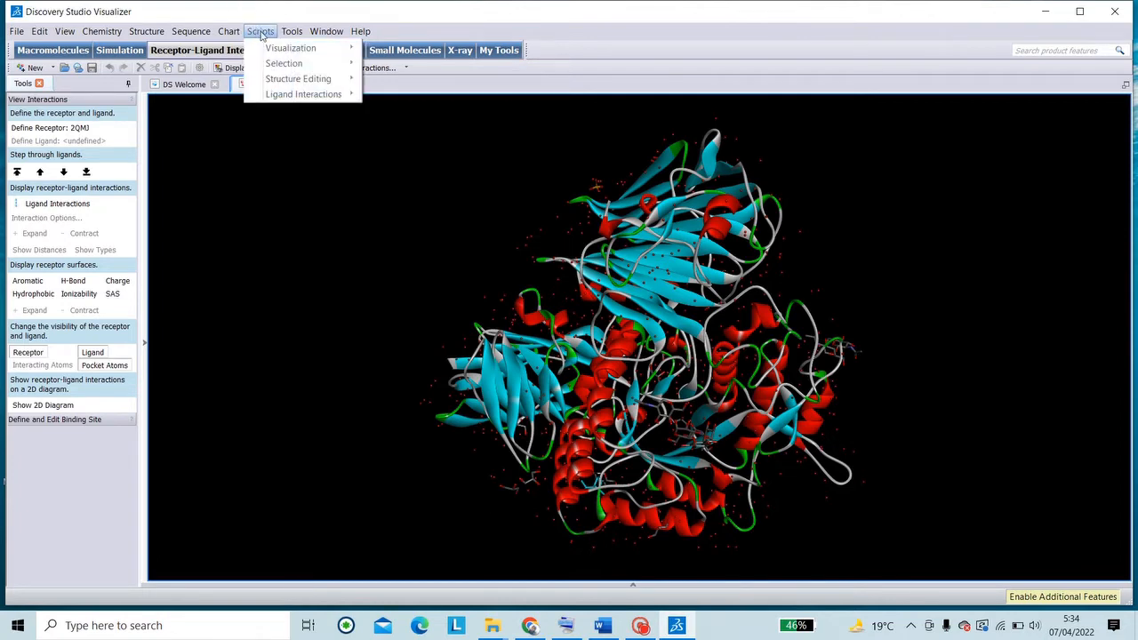
mouse_move(272, 49)
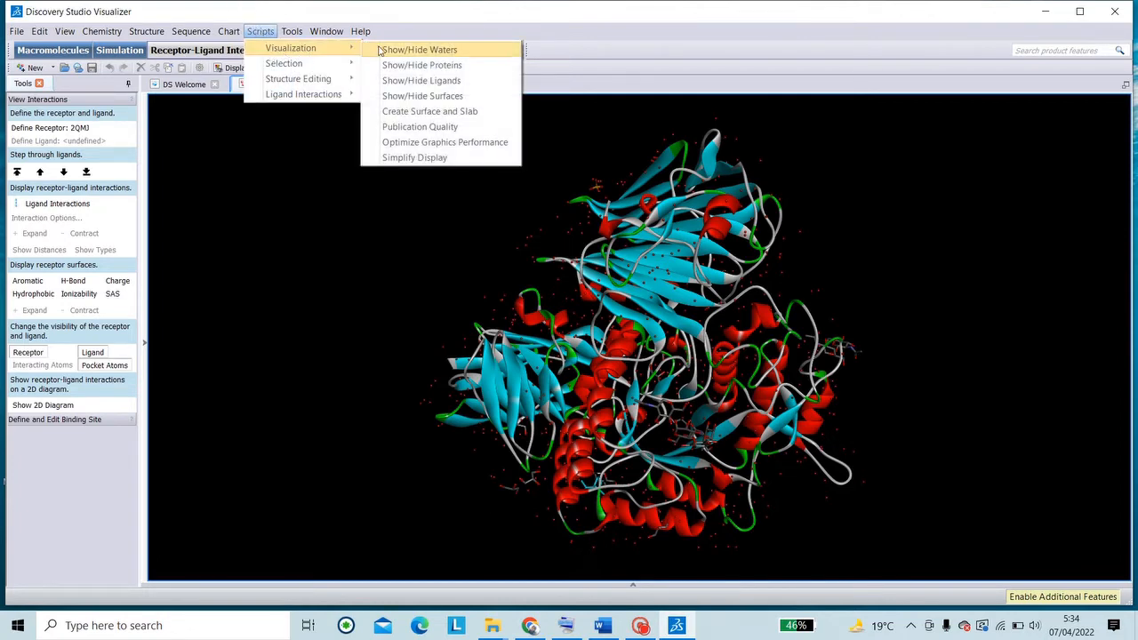
click(419, 131)
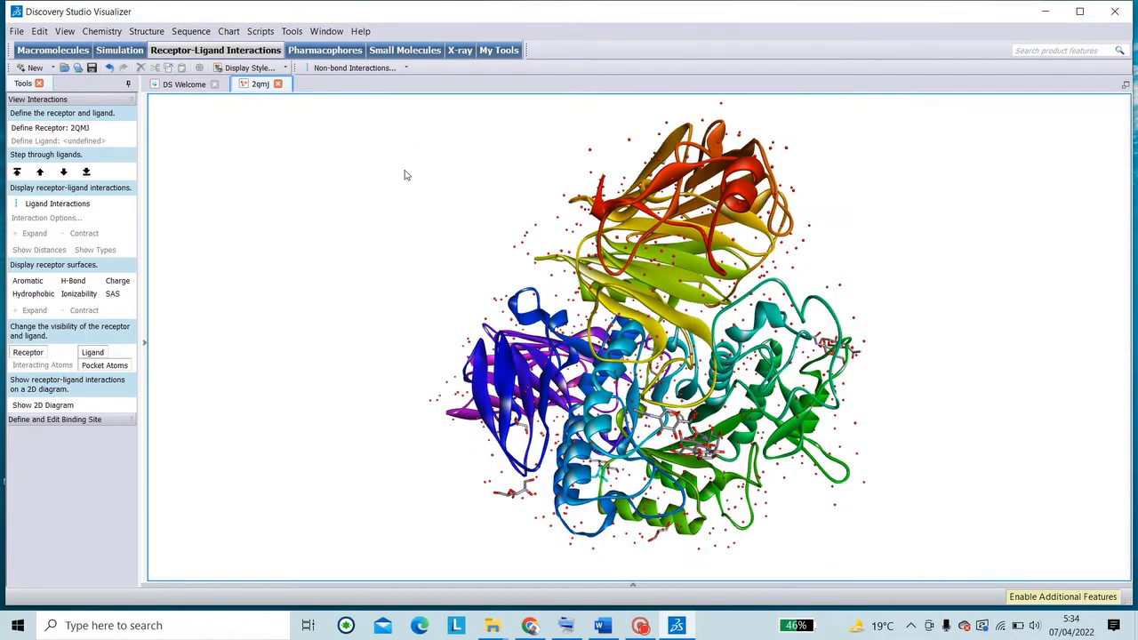
Step: Examine the protein, its surrounding water molecules and its bound ligands from several sides
mouse_move(769, 347)
mouse_down()
mouse_move(599, 355)
mouse_move(602, 280)
mouse_move(498, 360)
mouse_move(462, 358)
mouse_move(539, 371)
mouse_move(501, 383)
mouse_up()
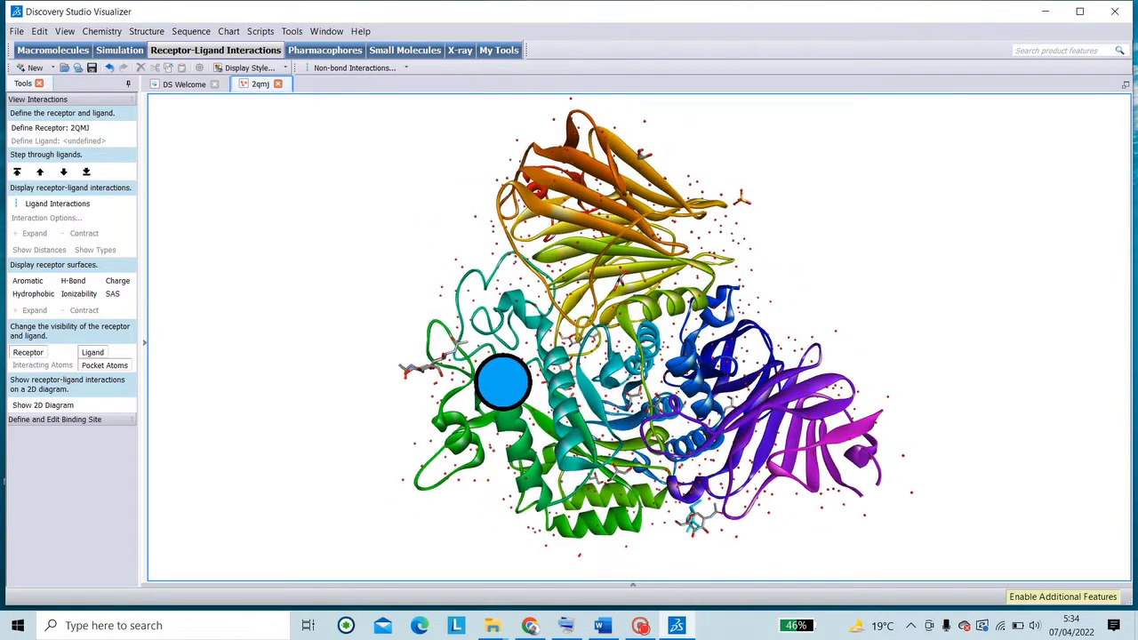
click(495, 224)
drag(500, 285, 525, 279)
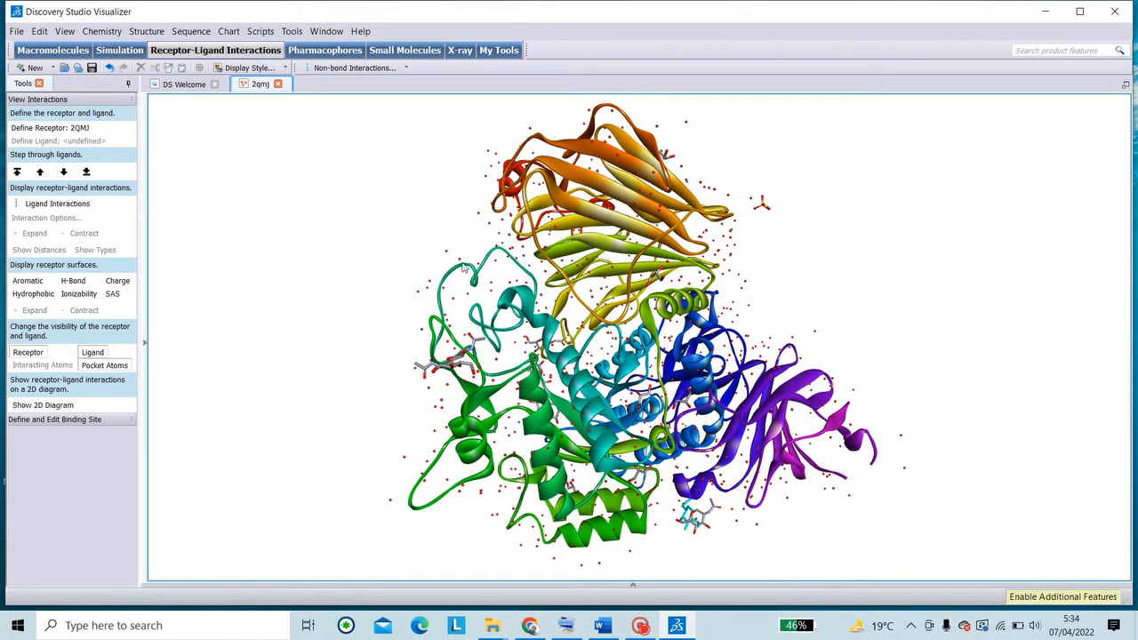
mouse_move(594, 480)
mouse_down()
mouse_move(577, 399)
mouse_move(528, 391)
mouse_move(581, 404)
mouse_move(592, 376)
mouse_up()
mouse_move(546, 241)
mouse_down()
mouse_move(556, 292)
mouse_move(478, 249)
mouse_move(468, 226)
mouse_up()
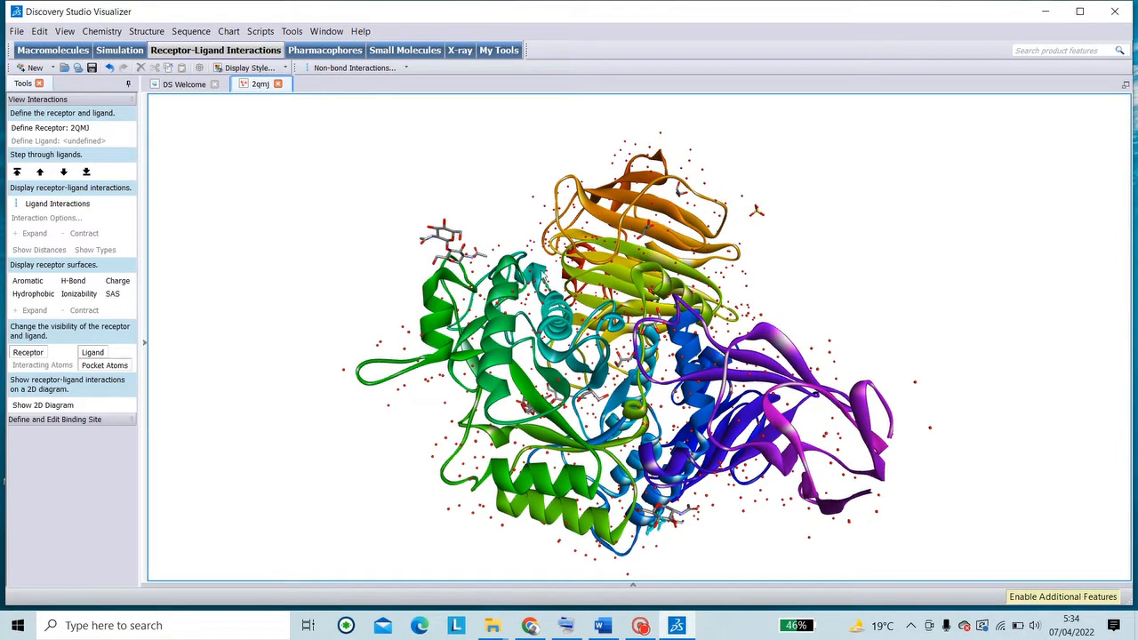
mouse_move(544, 427)
mouse_down()
mouse_move(556, 416)
mouse_move(501, 421)
mouse_move(536, 445)
mouse_move(490, 310)
mouse_move(547, 203)
mouse_move(471, 188)
mouse_move(495, 187)
mouse_up()
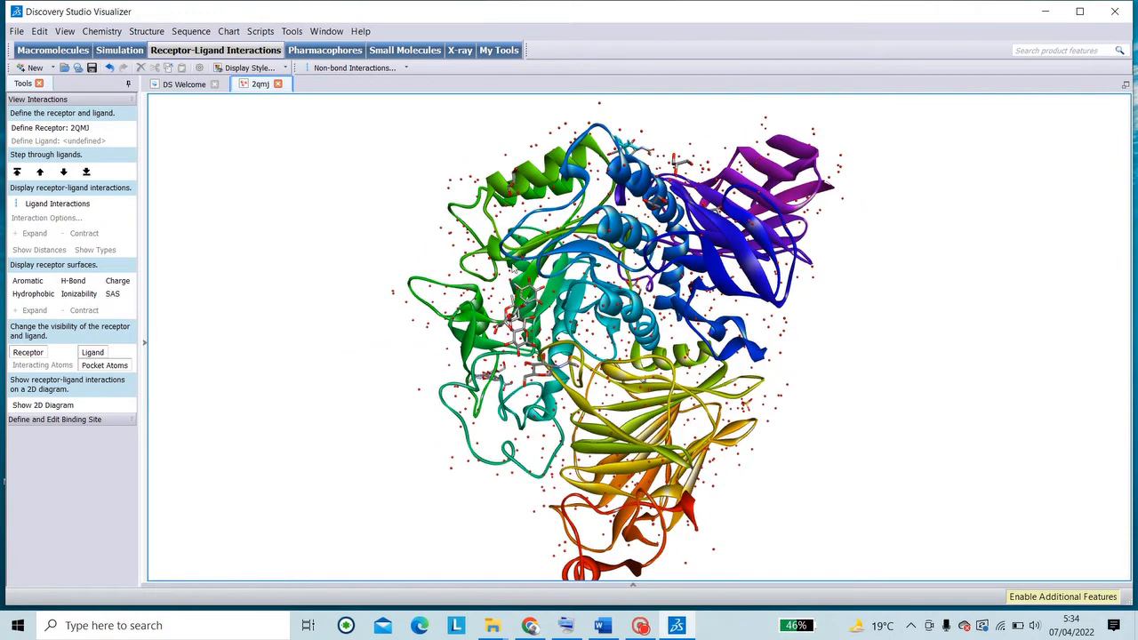
mouse_move(682, 428)
mouse_down()
mouse_move(564, 350)
mouse_move(648, 376)
mouse_move(543, 367)
mouse_move(591, 396)
mouse_up()
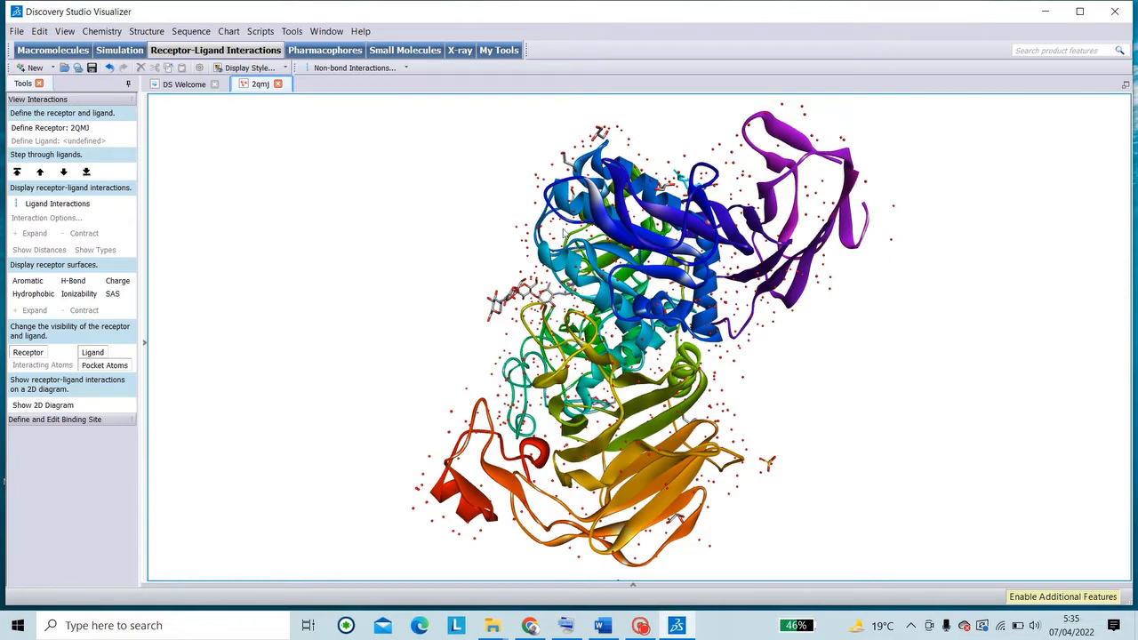
drag(685, 365, 795, 373)
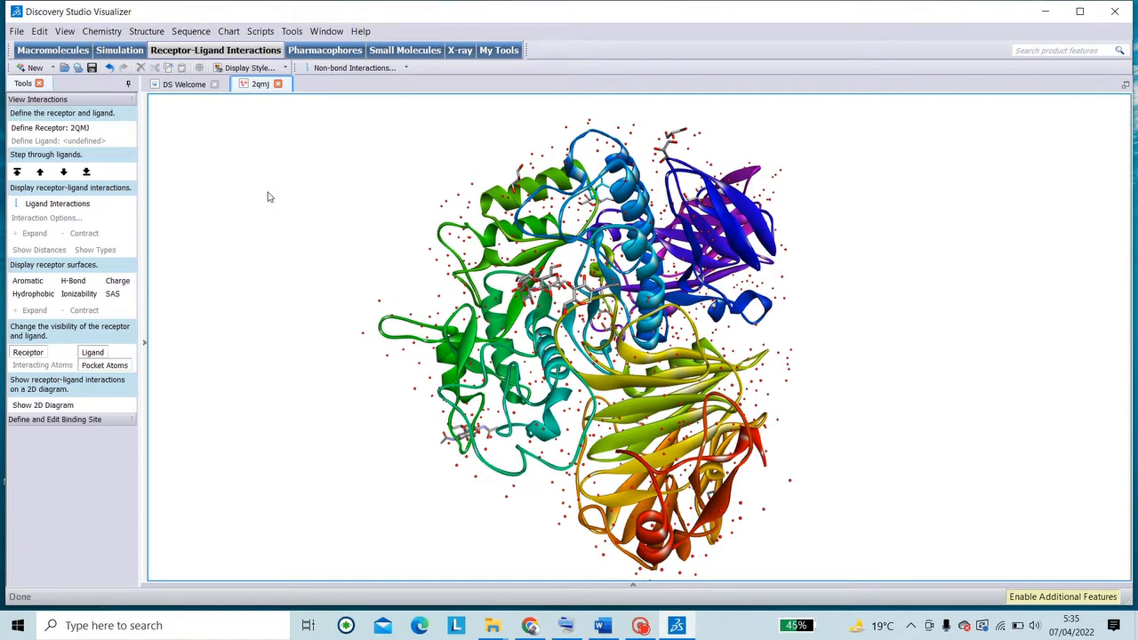
Step: Select all water molecules in the 2QMJ structure with the selection script and delete them
click(260, 32)
mouse_move(285, 65)
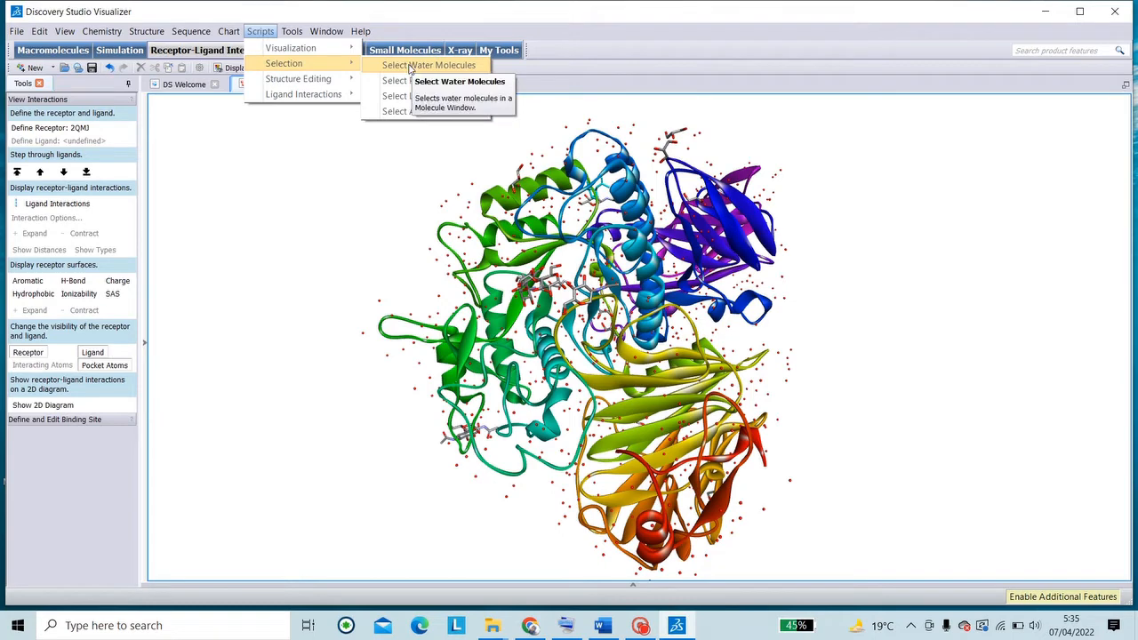
click(410, 66)
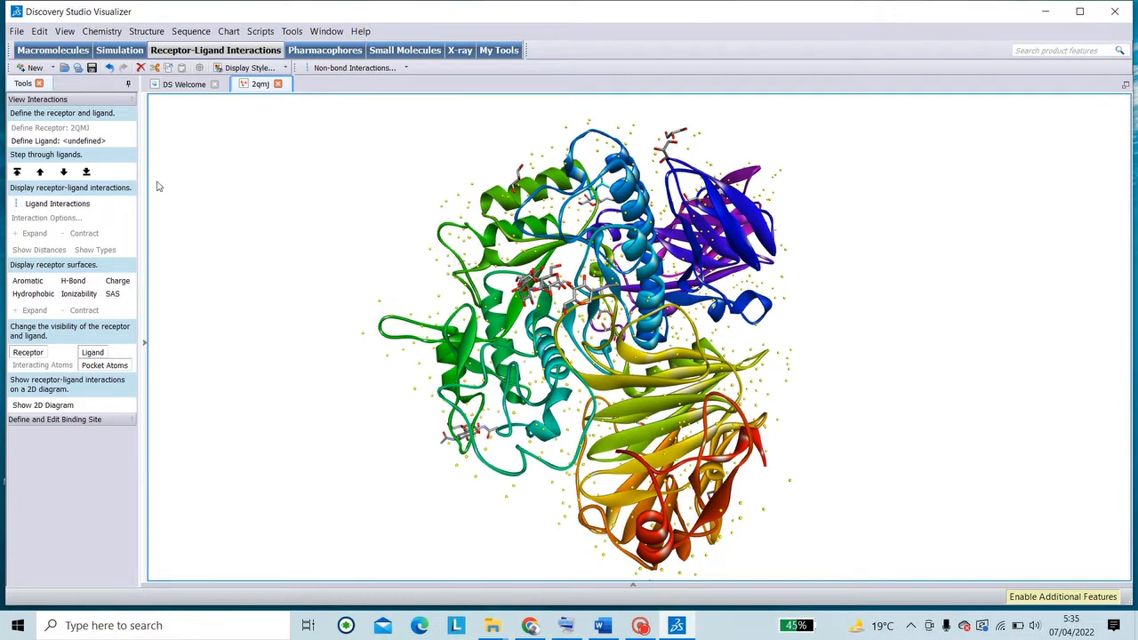
click(140, 69)
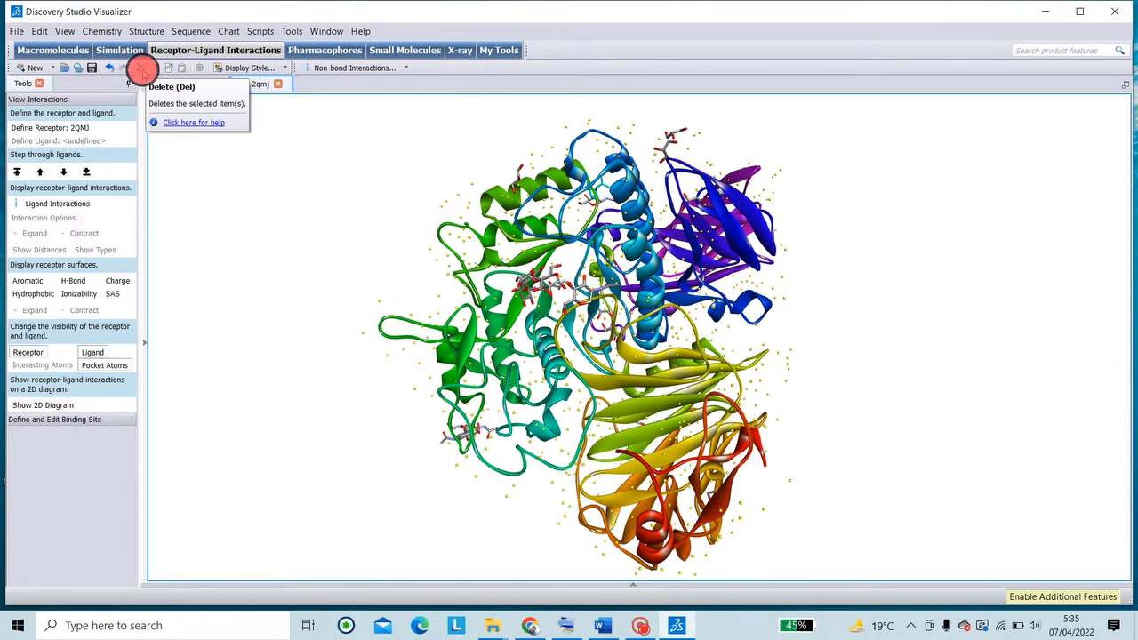
drag(578, 325, 549, 325)
drag(620, 285, 620, 303)
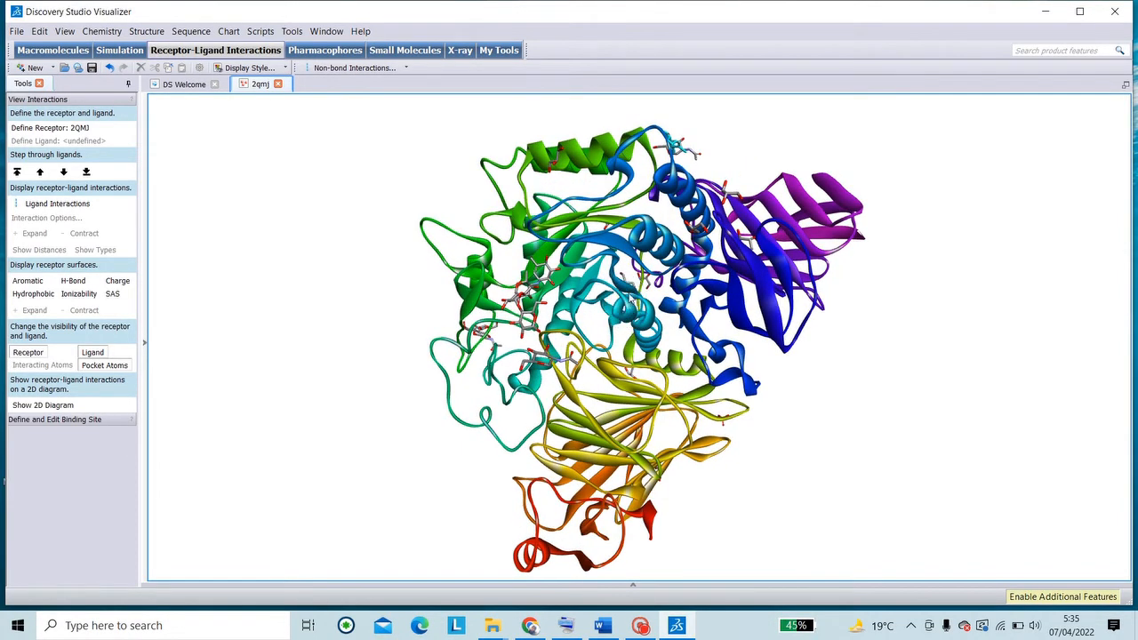
Step: Select all ligands with the selection script, delete them, and check the protein for remaining small molecules
click(261, 32)
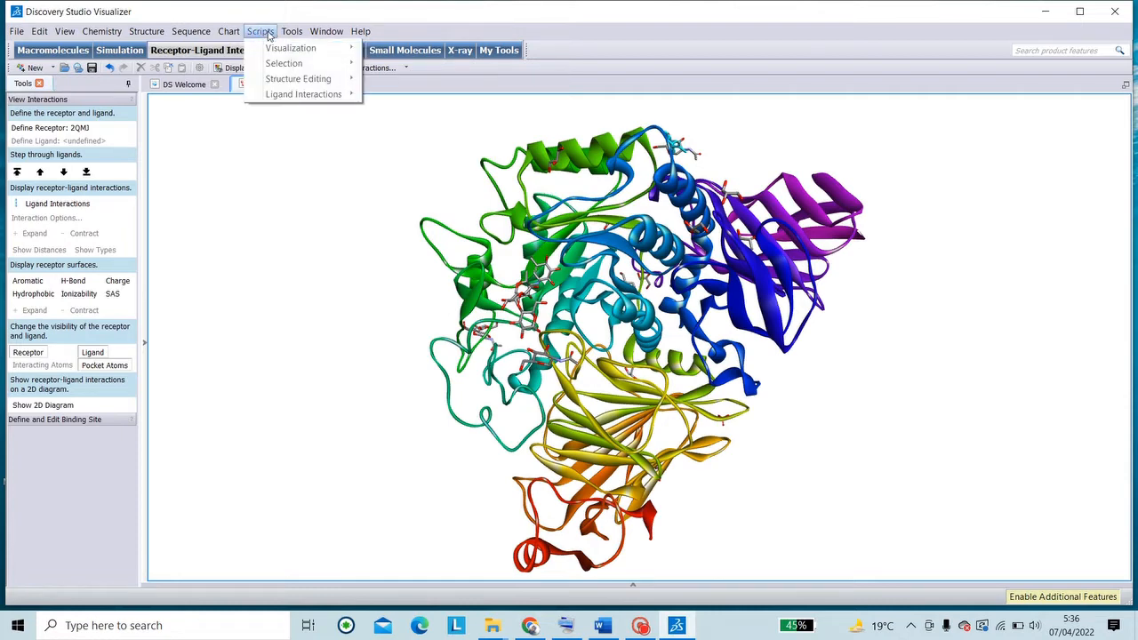
mouse_move(282, 68)
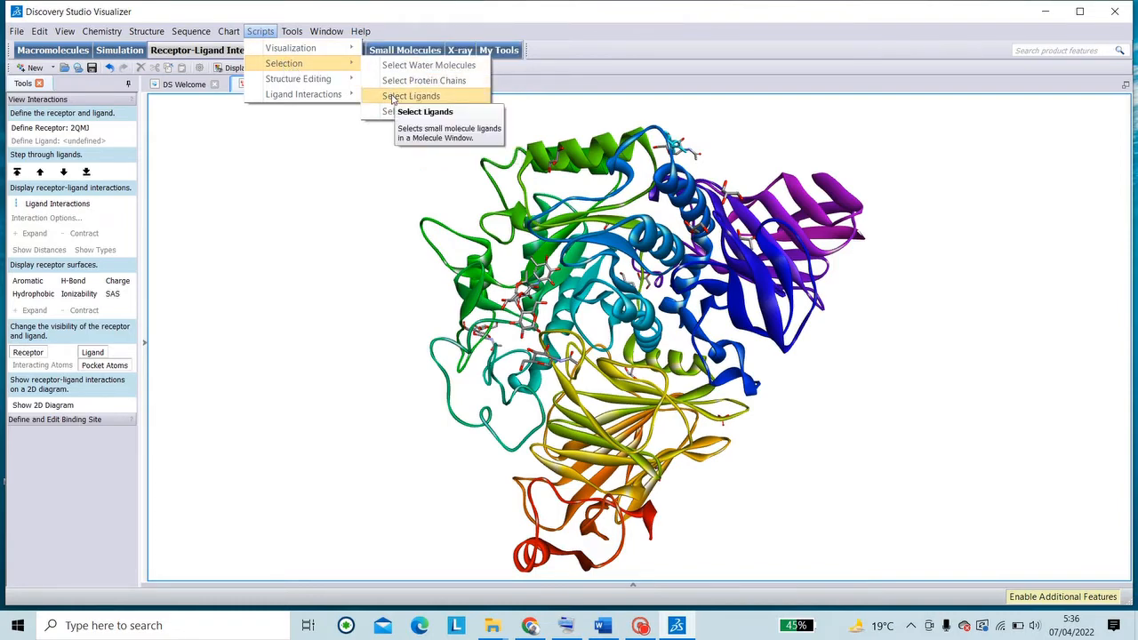
click(392, 96)
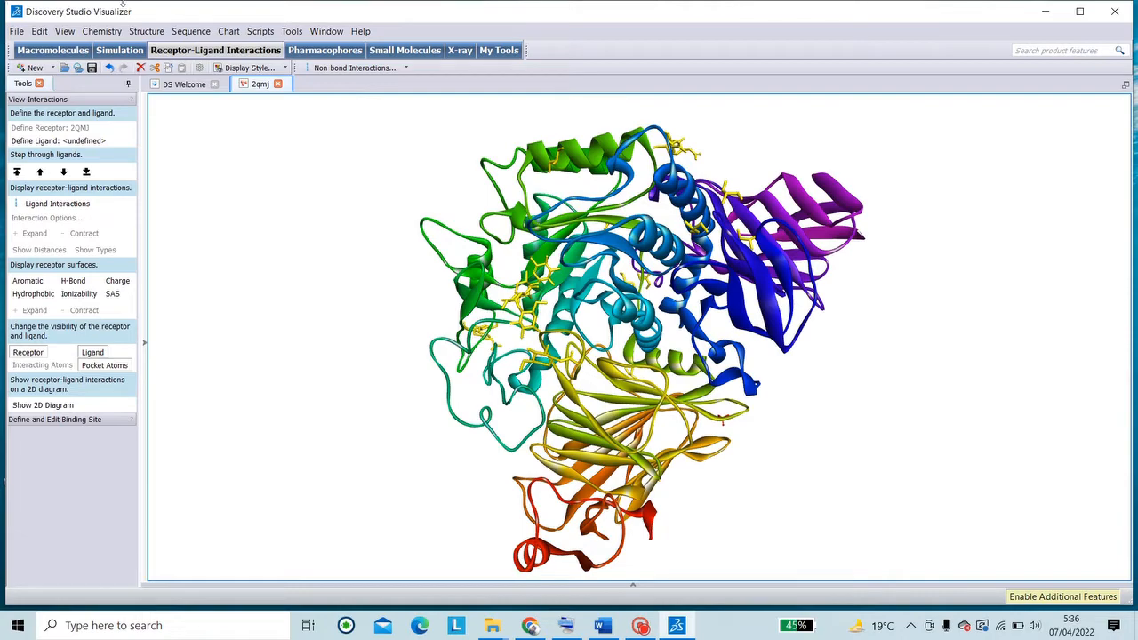
click(139, 68)
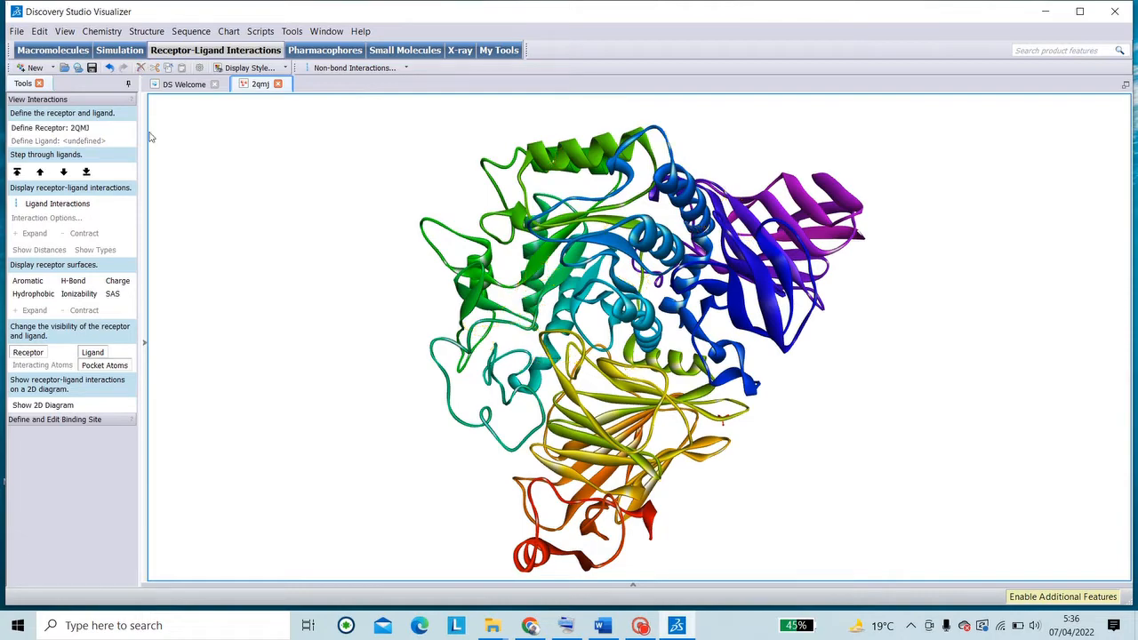
mouse_move(612, 355)
mouse_down()
mouse_move(625, 297)
mouse_move(468, 256)
mouse_move(383, 199)
mouse_move(358, 270)
mouse_up()
mouse_move(614, 472)
mouse_down()
mouse_move(531, 408)
mouse_move(540, 444)
mouse_up()
drag(469, 421, 655, 236)
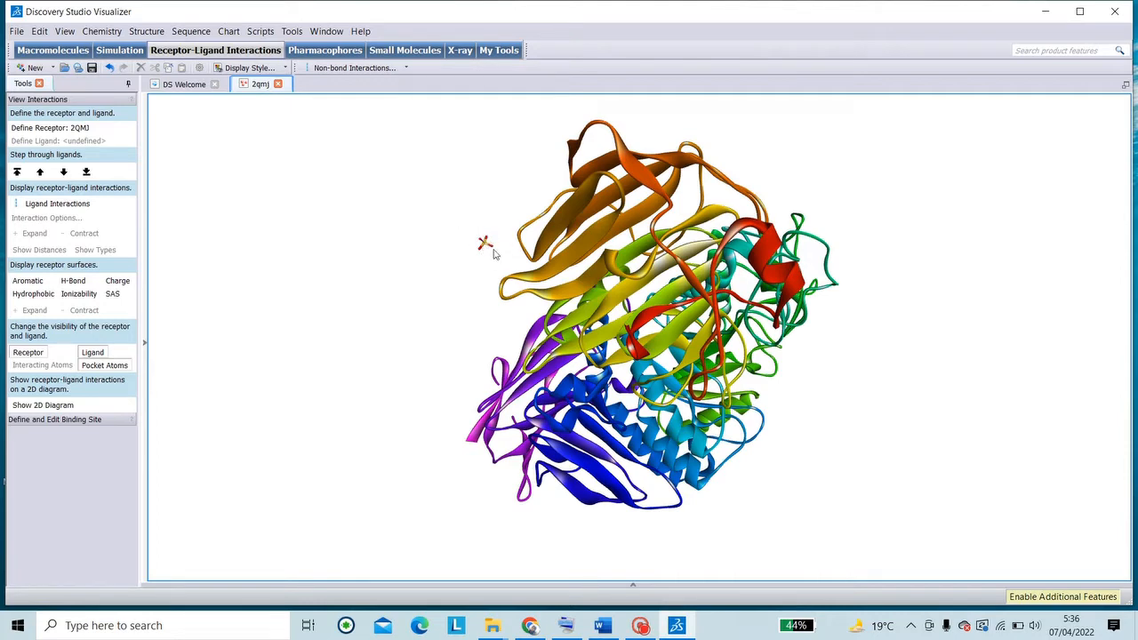
drag(696, 365, 351, 225)
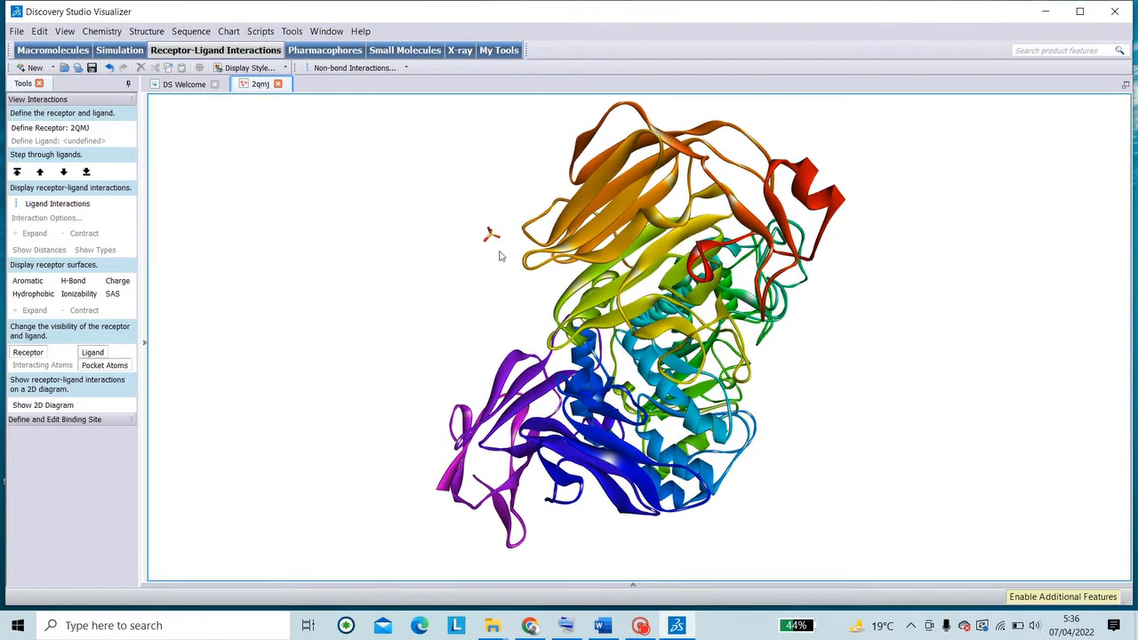
Step: Show the hierarchy of the 2QMJ structure and inspect its two A chains, selecting the SO44001 residue in the second one
click(145, 346)
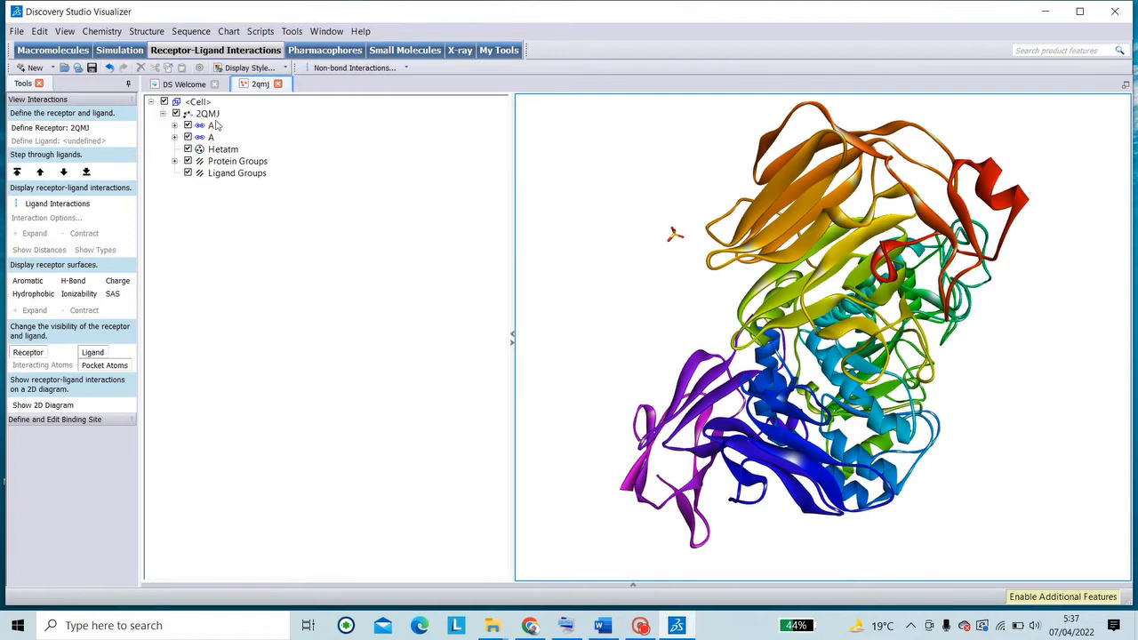
click(175, 125)
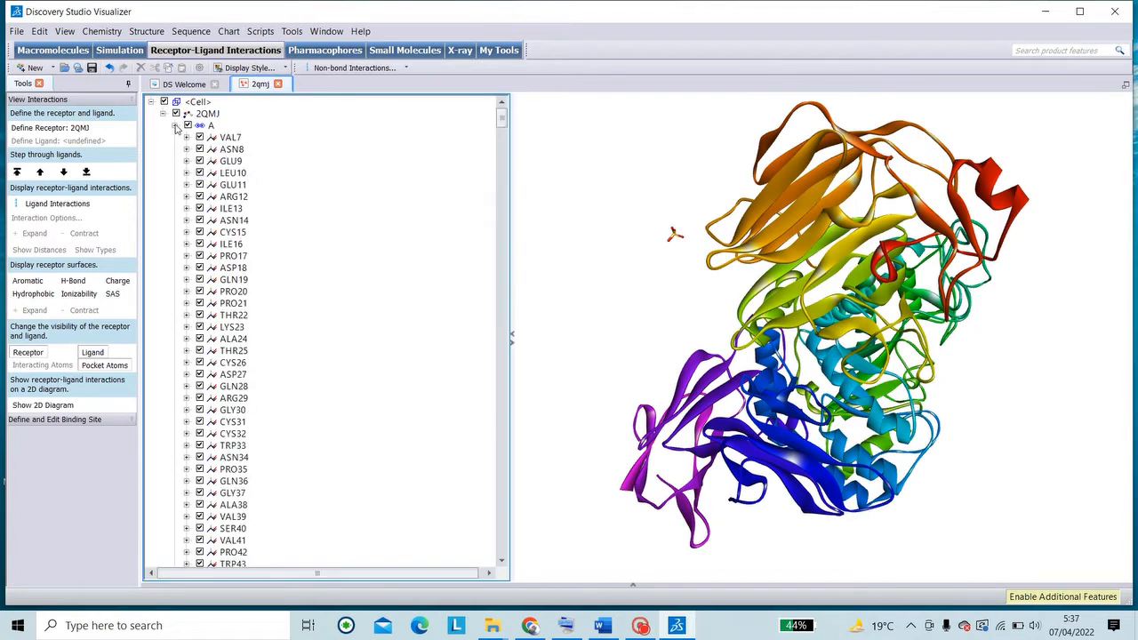
scroll(235, 158, down, 2)
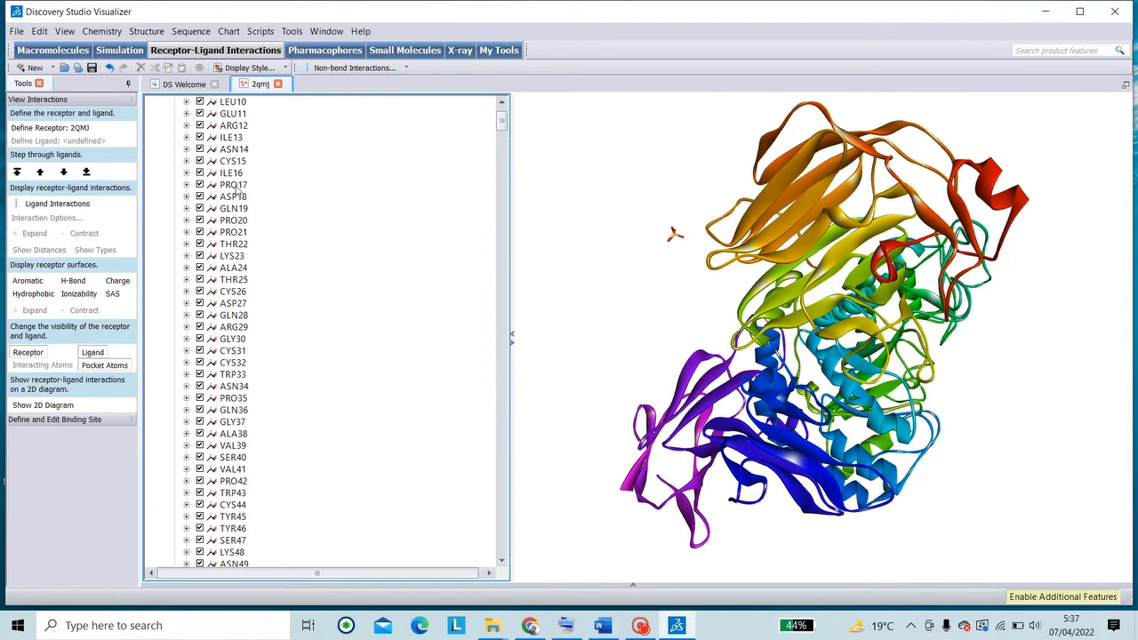
scroll(233, 197, up, 2)
scroll(229, 209, down, 2)
scroll(235, 273, down, 7)
scroll(234, 276, up, 9)
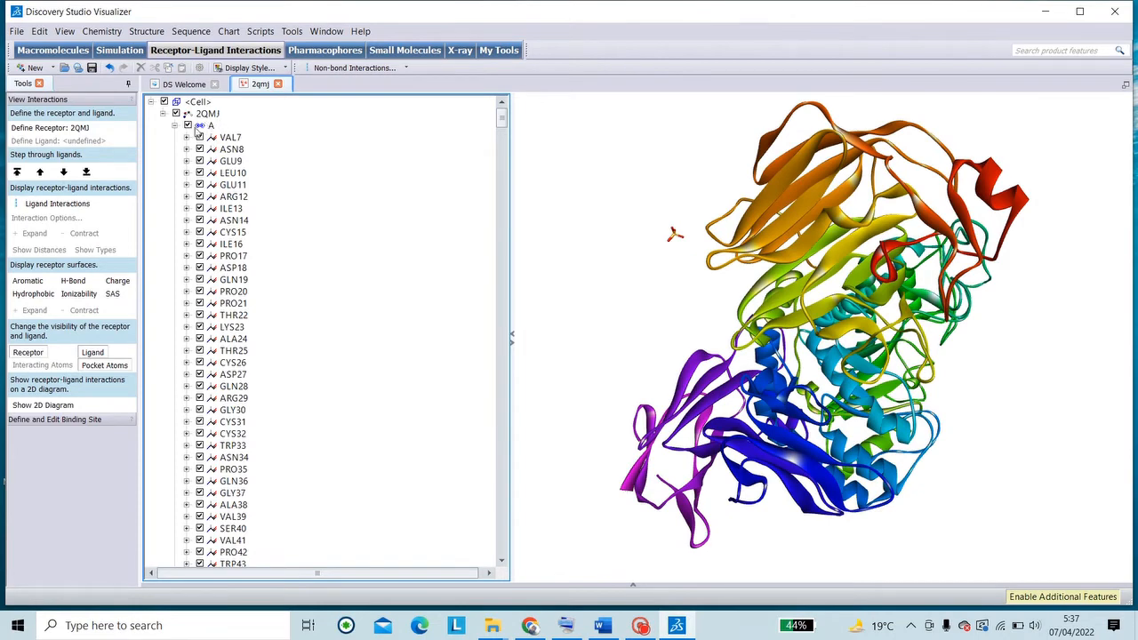
click(175, 126)
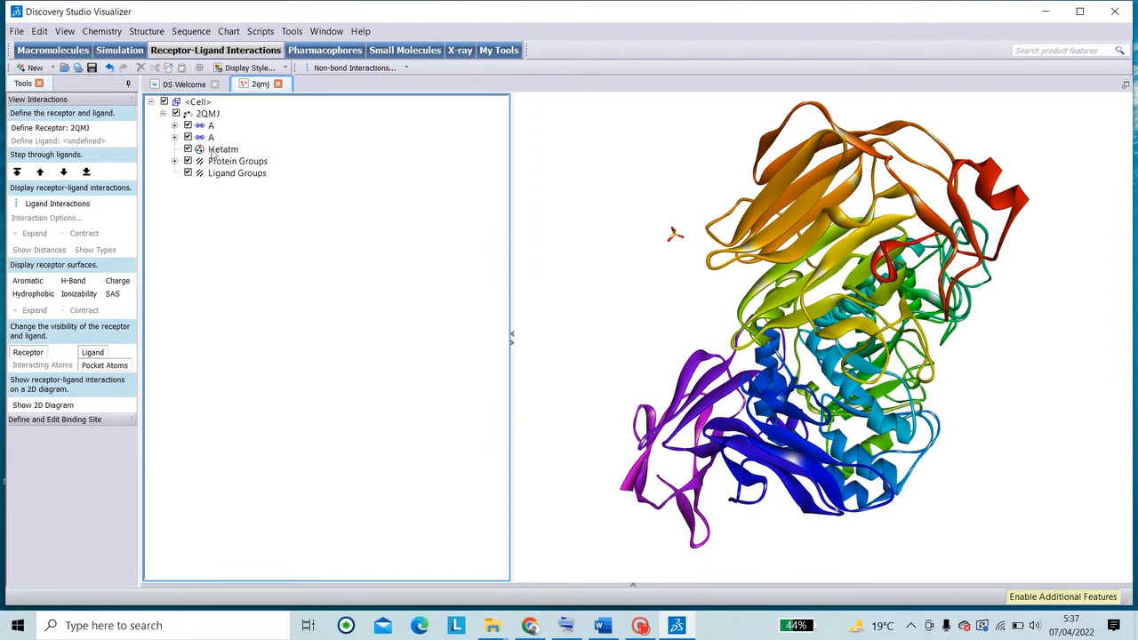
click(175, 138)
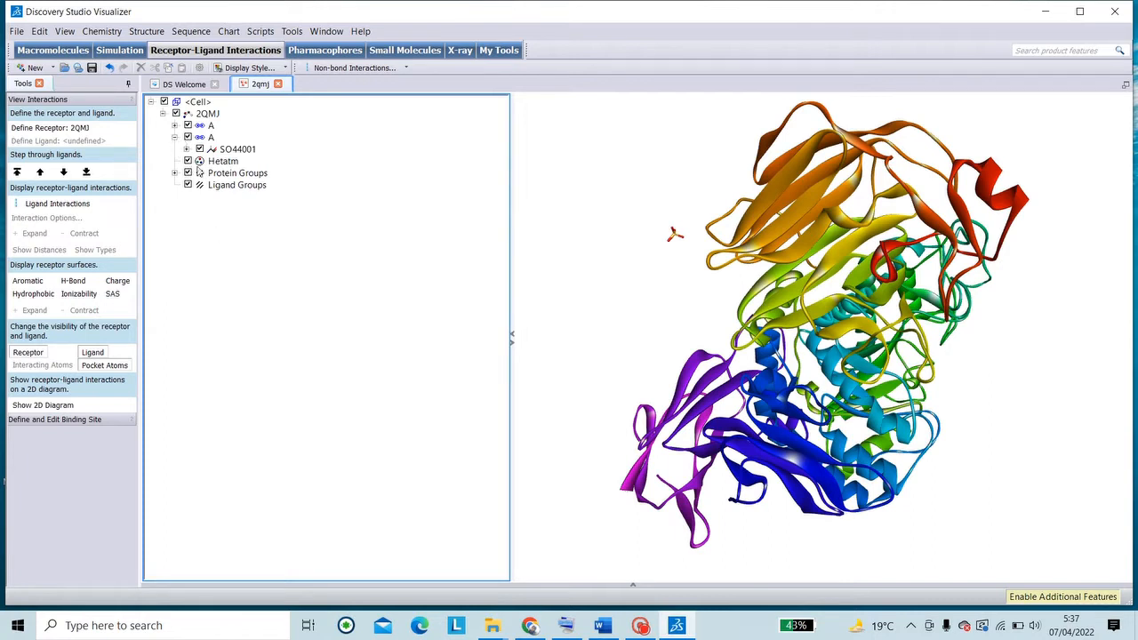
click(212, 151)
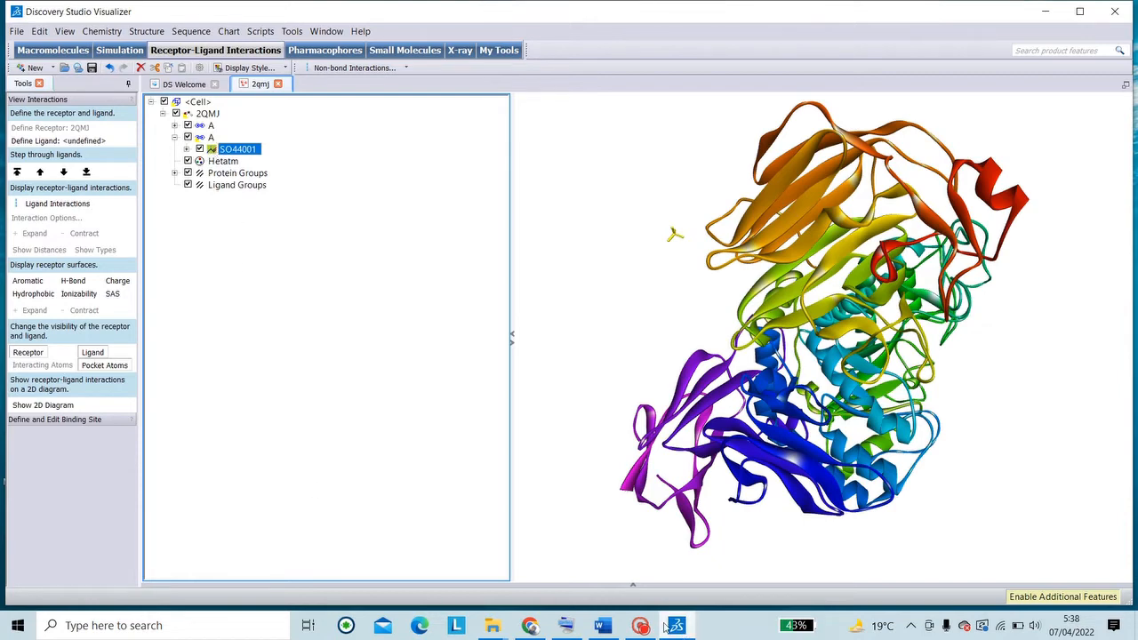
Step: Switch to the RCSB PDB page for 2QMJ in Chrome and examine the SO4 entry among the small-molecule ligands
click(532, 627)
scroll(536, 591, down, 1)
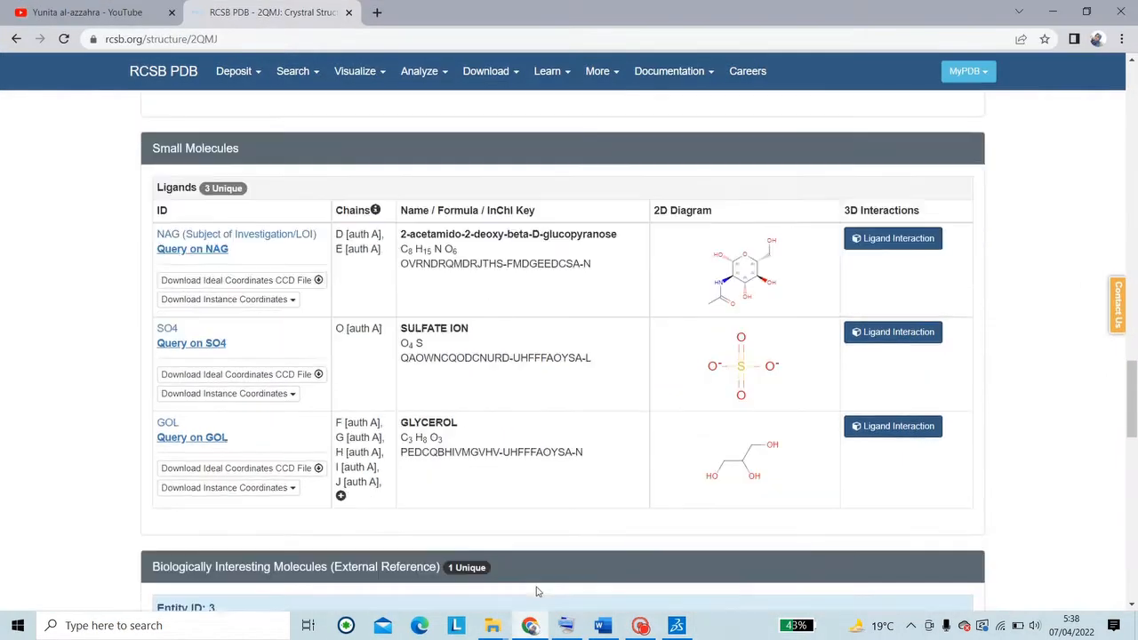
scroll(501, 490, down, 2)
scroll(500, 489, up, 1)
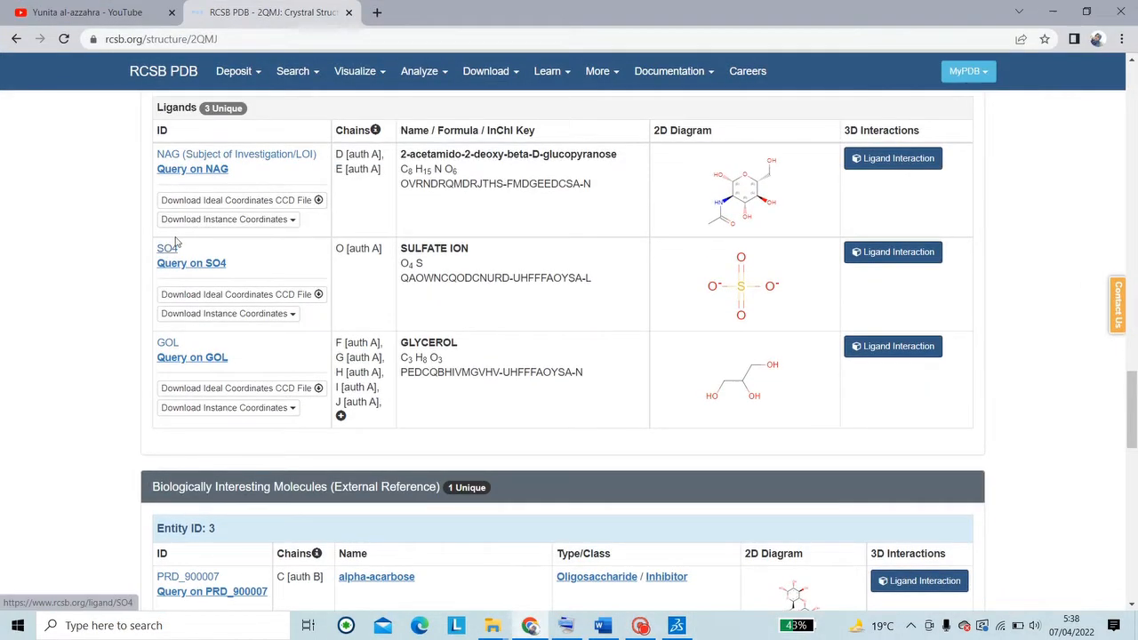
Step: Review the macromolecule entries and the small-molecule ligands on the 2QMJ page
scroll(176, 242, up, 1)
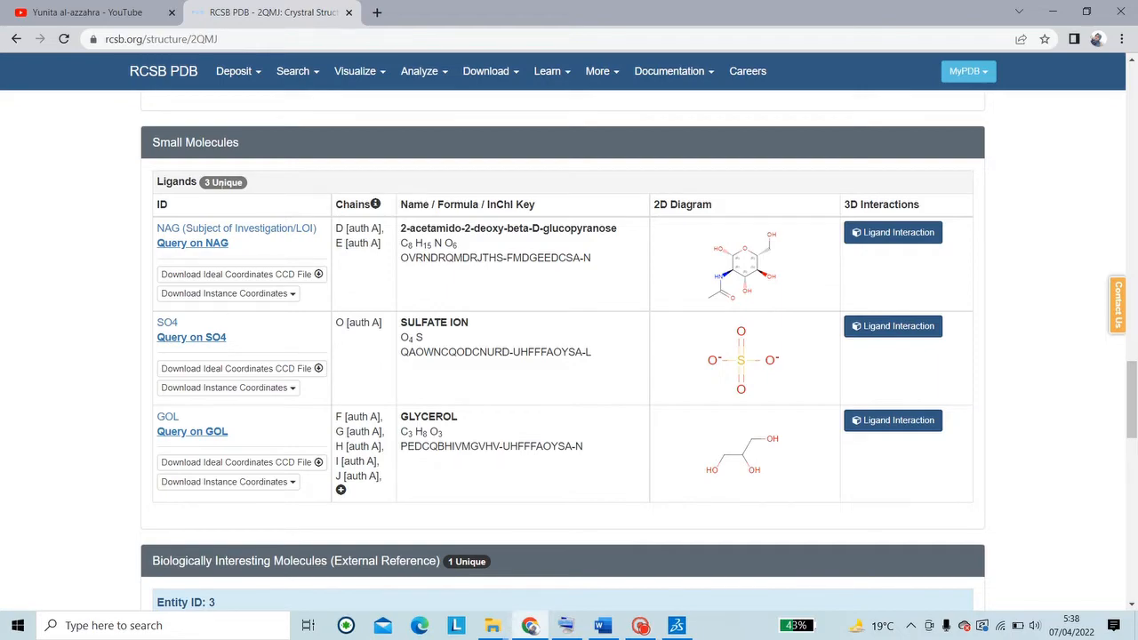
scroll(222, 183, up, 15)
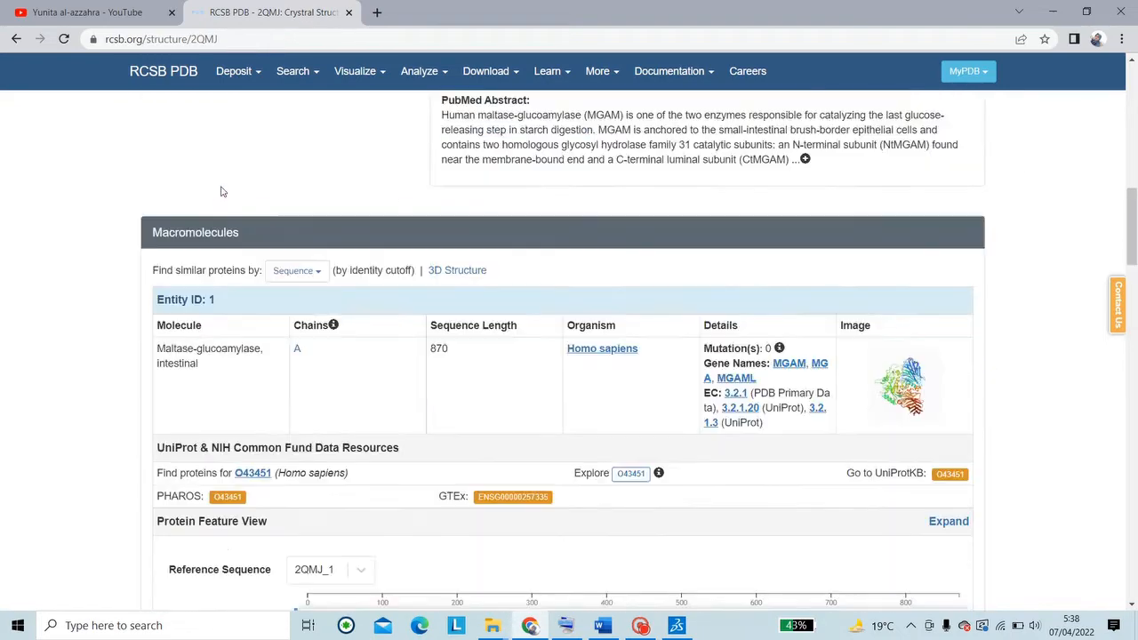
scroll(383, 373, down, 15)
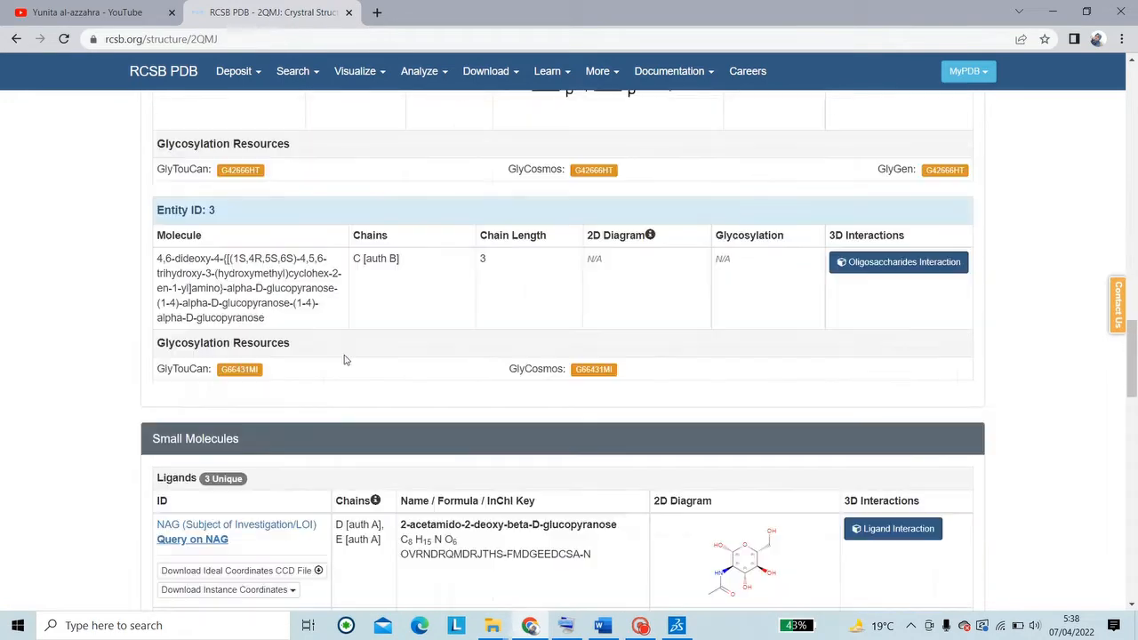
scroll(346, 359, down, 4)
scroll(270, 338, up, 1)
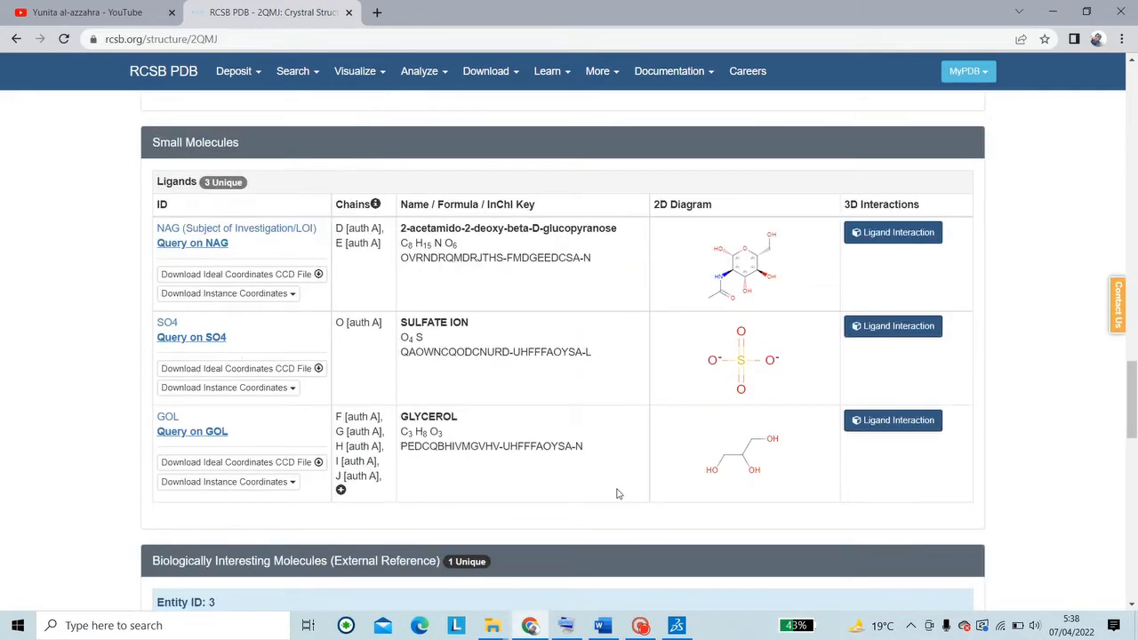
Step: Switch to Discovery Studio, delete the selected SO44001 residue from 2QMJ, and inspect the remaining protein from another angle
click(675, 628)
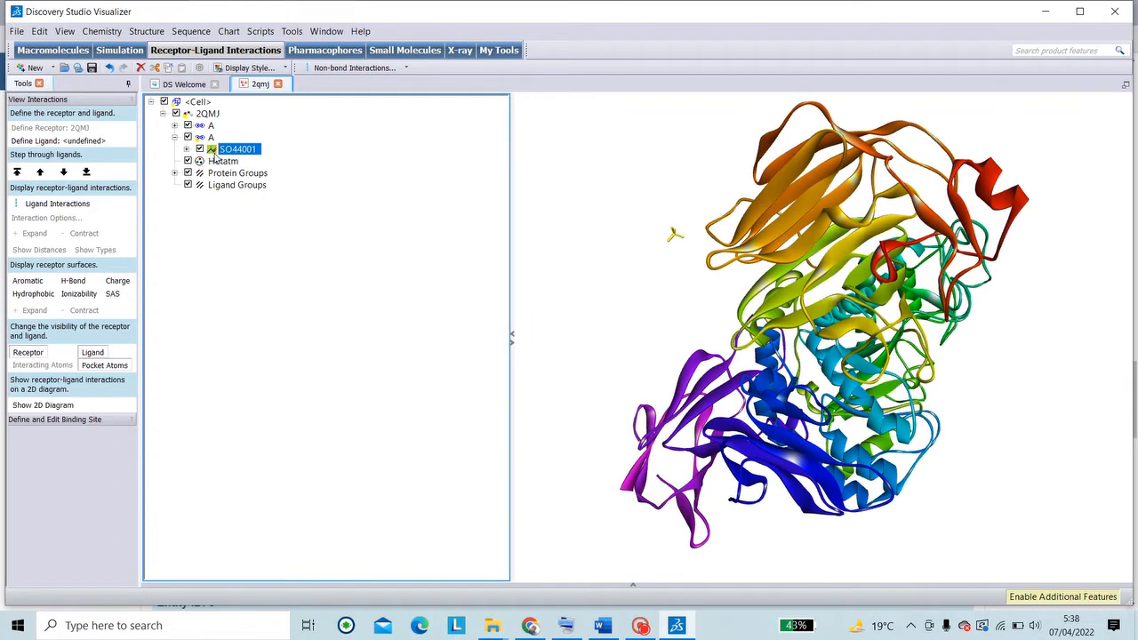
key(Delete)
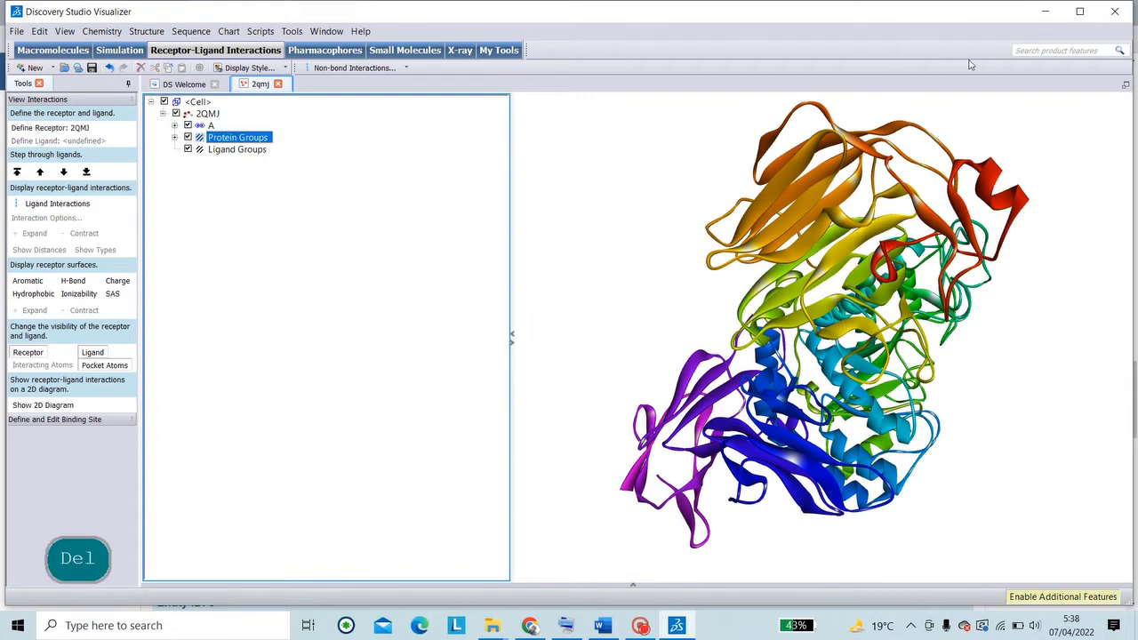
middle_drag(936, 337, 857, 286)
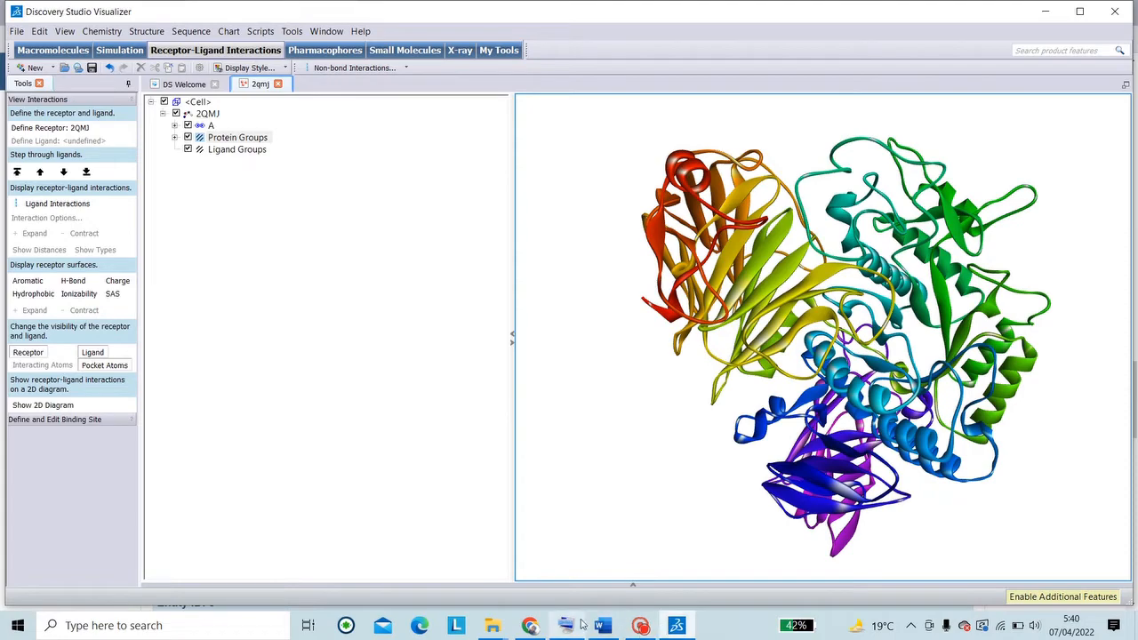
Step: Switch to the RCSB PDB page in Chrome and examine the 2QMJ literature and macromolecule chain information
click(529, 626)
scroll(566, 440, down, 20)
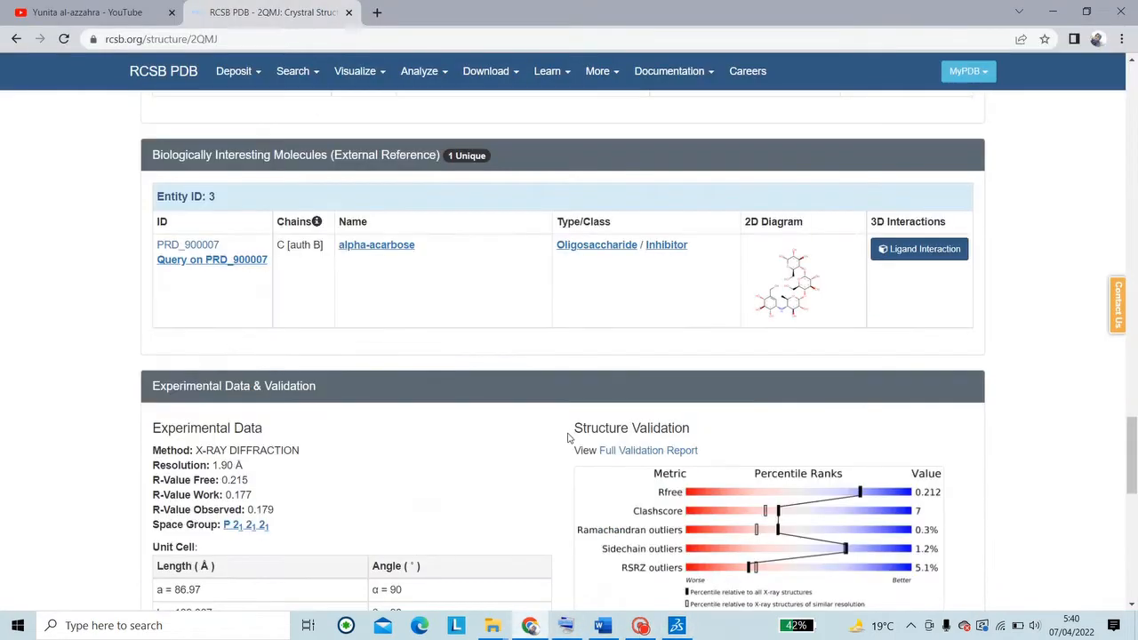
scroll(566, 438, up, 15)
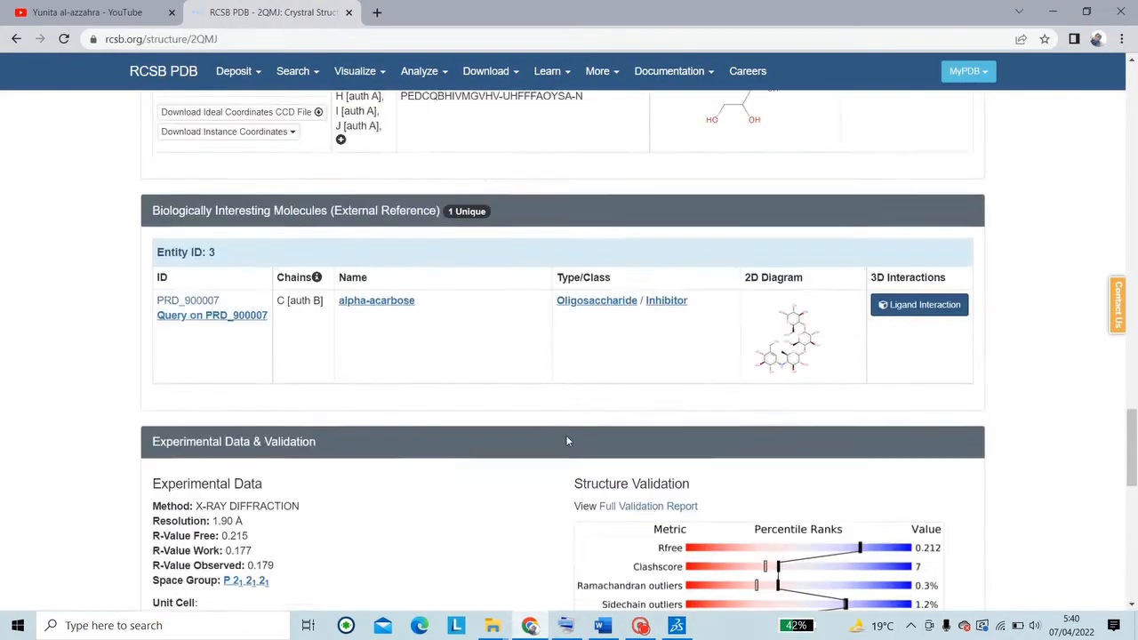
scroll(567, 440, up, 15)
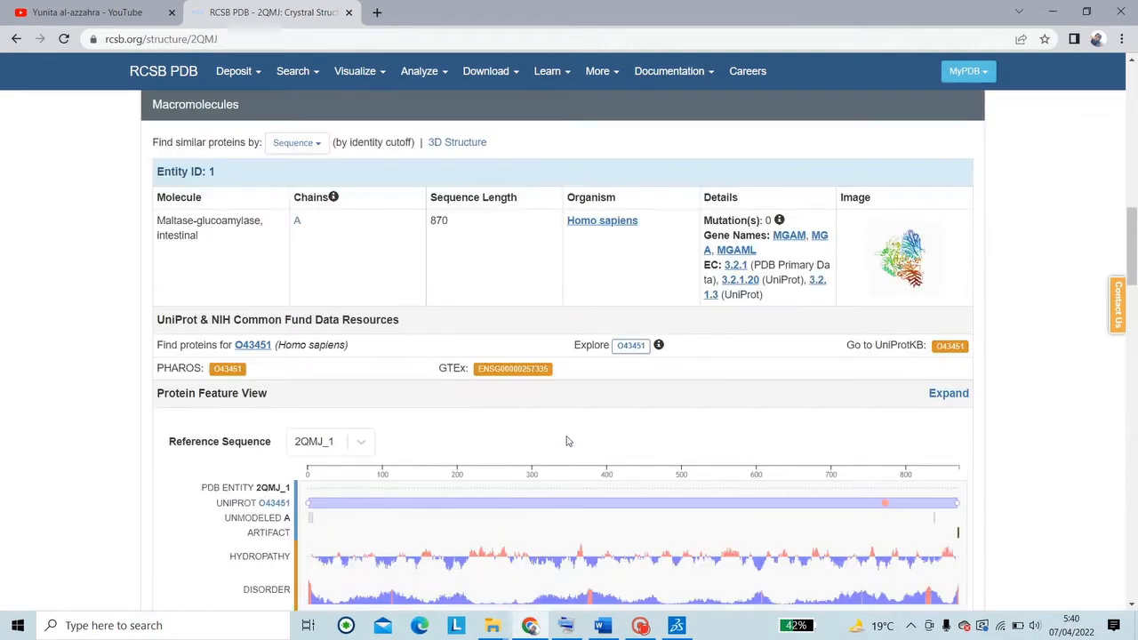
scroll(566, 440, down, 3)
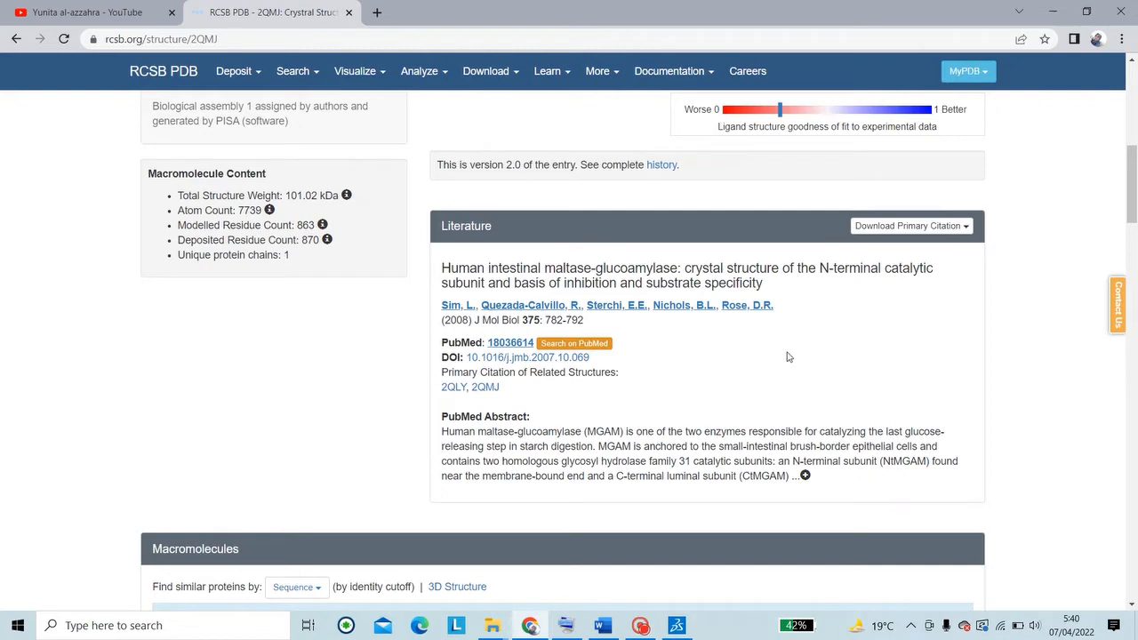
scroll(786, 357, down, 3)
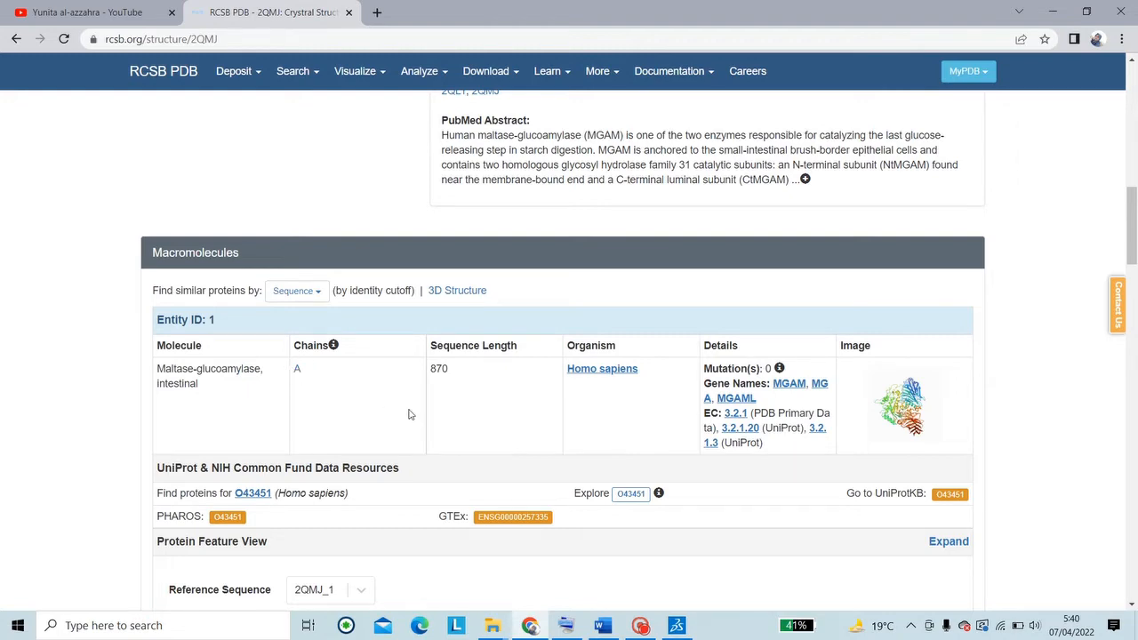
Step: Switch to Discovery Studio and start saving the cleaned structure as a new file in Protein Data Bank format
click(678, 620)
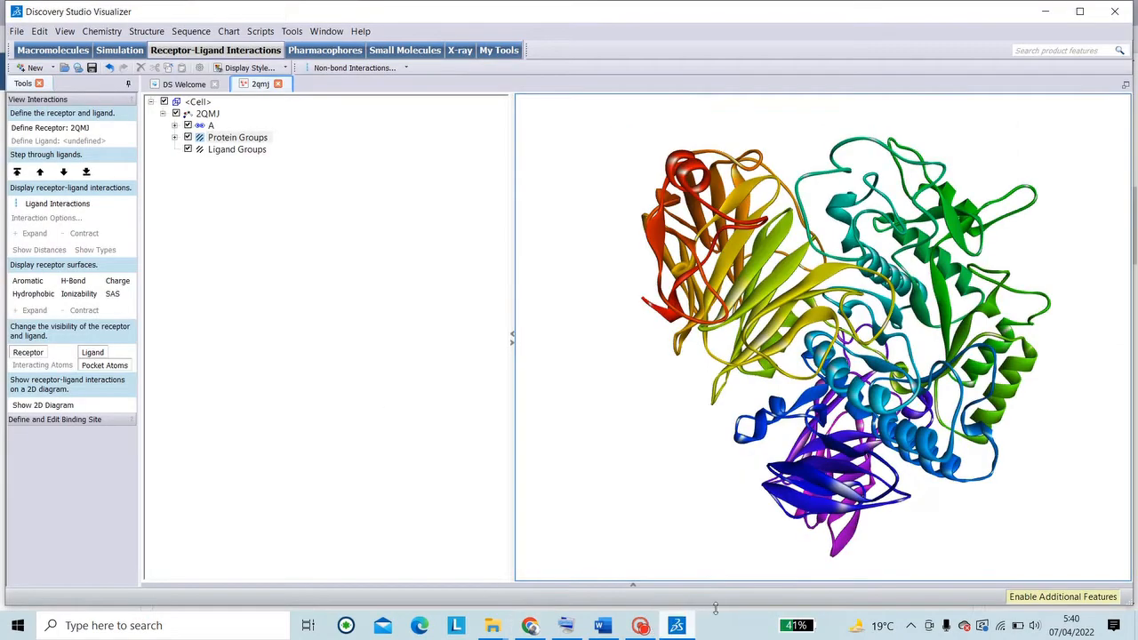
click(18, 31)
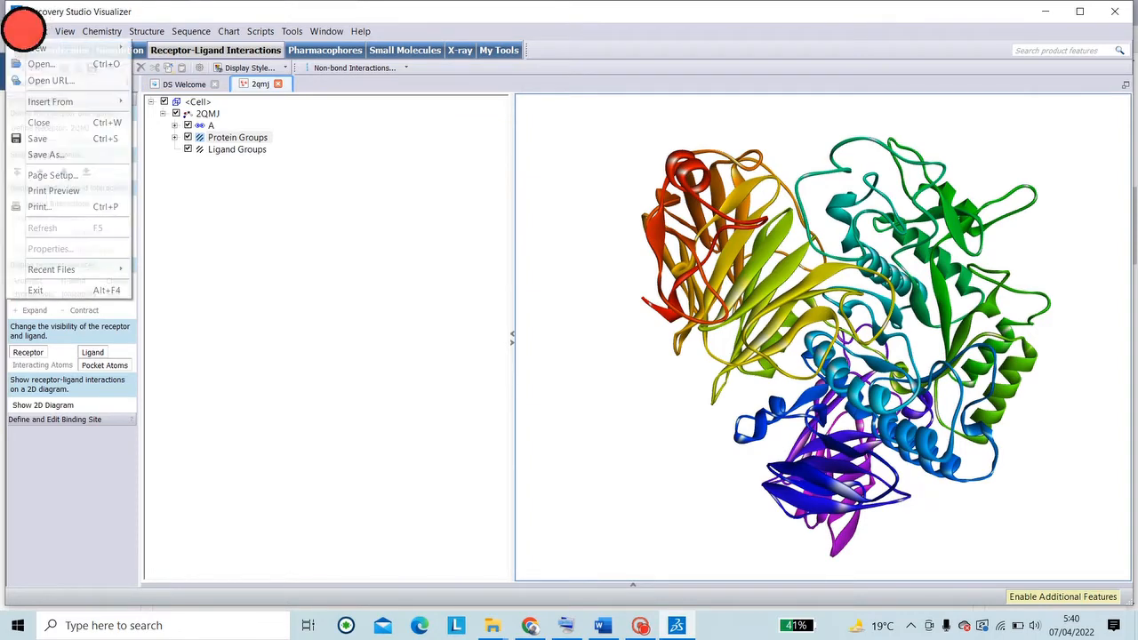
click(40, 153)
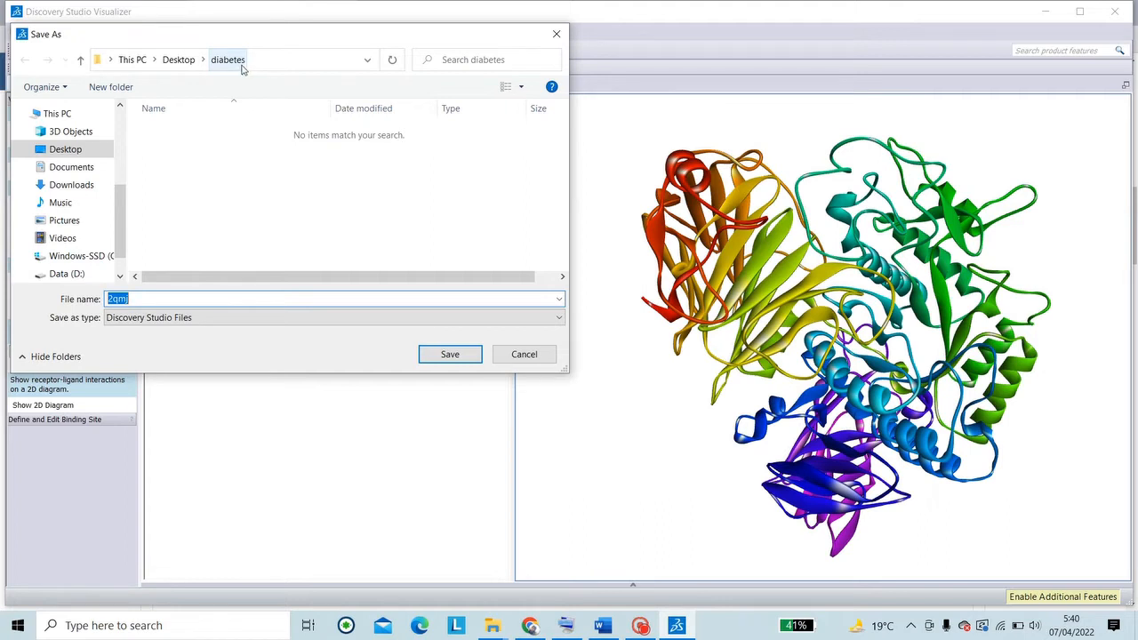
click(272, 320)
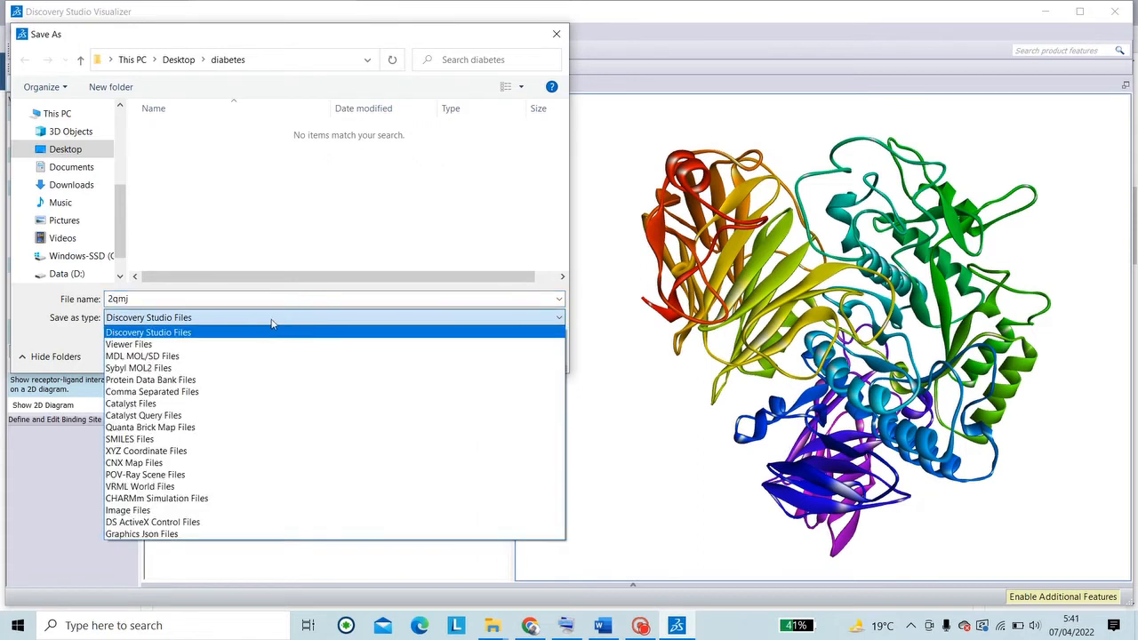
click(250, 381)
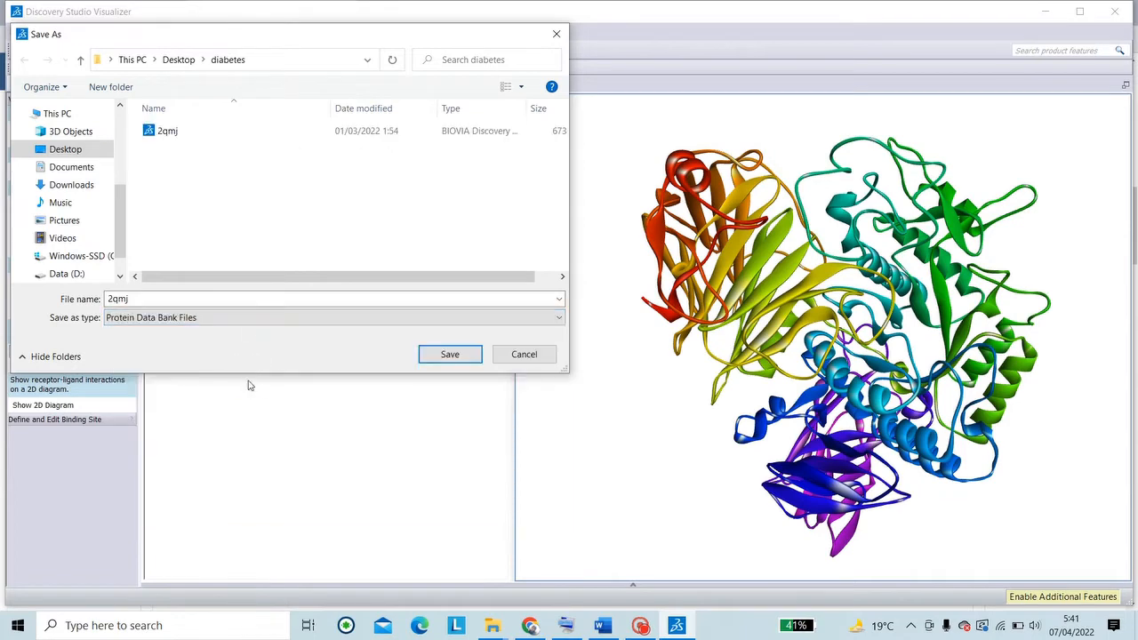
Step: Name the file reseptor.pdb and save it in the diabetes folder on the Desktop
click(197, 300)
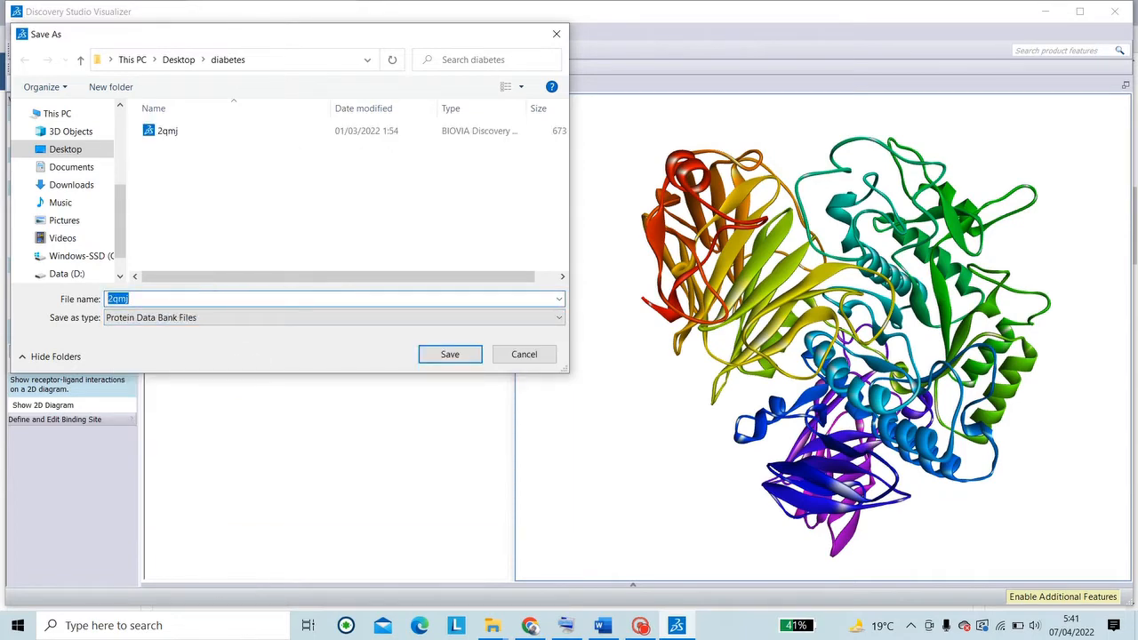
text(res)
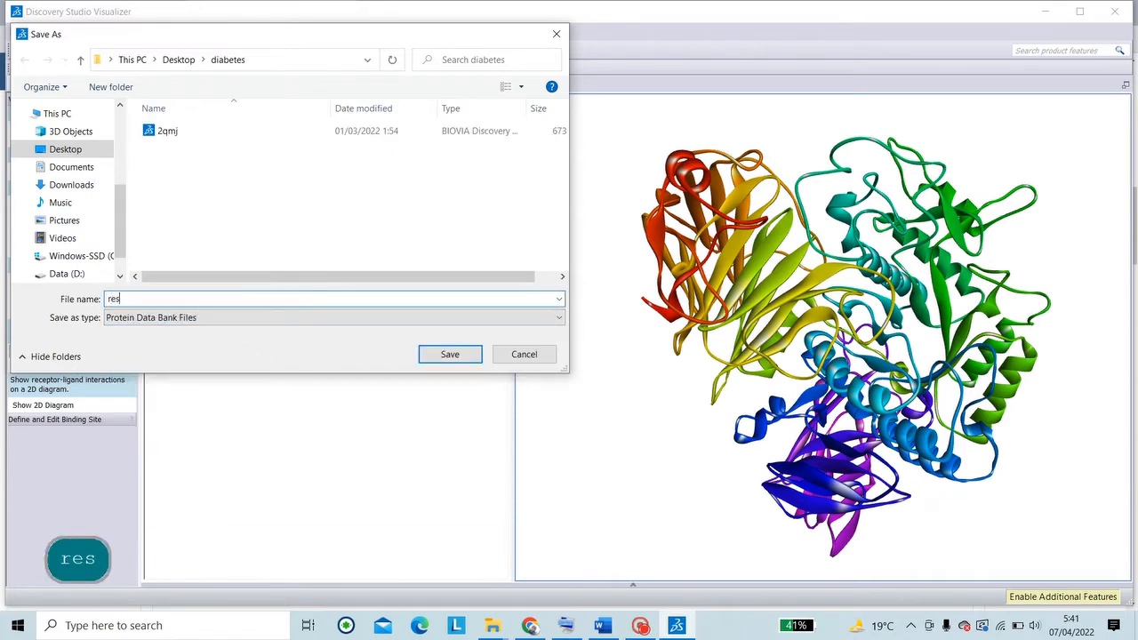
text(ert)
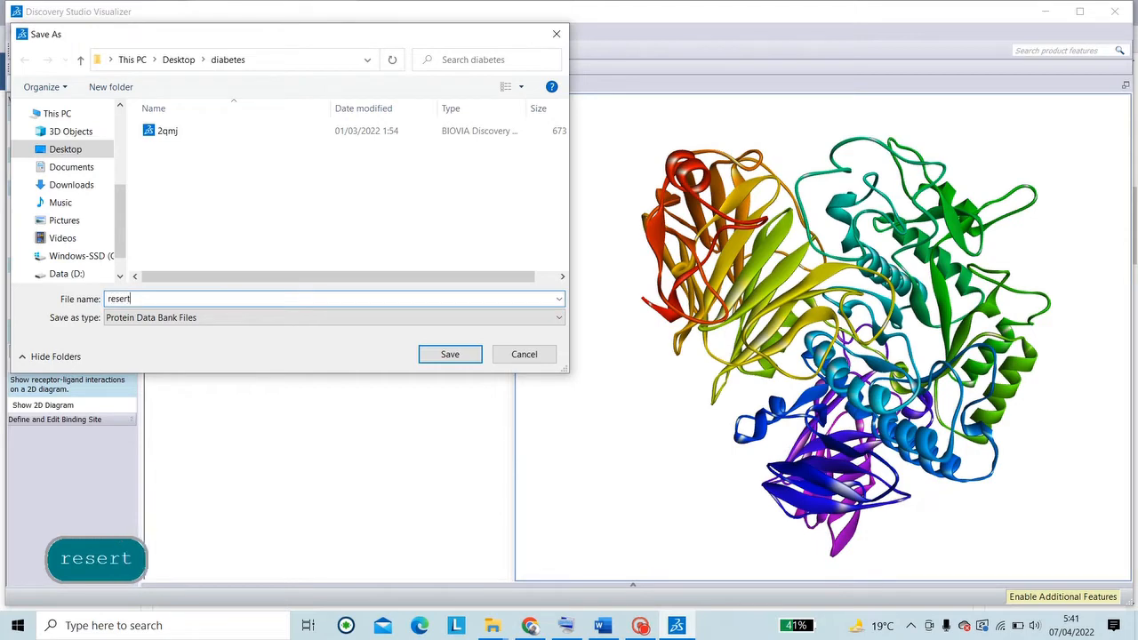
click(562, 624)
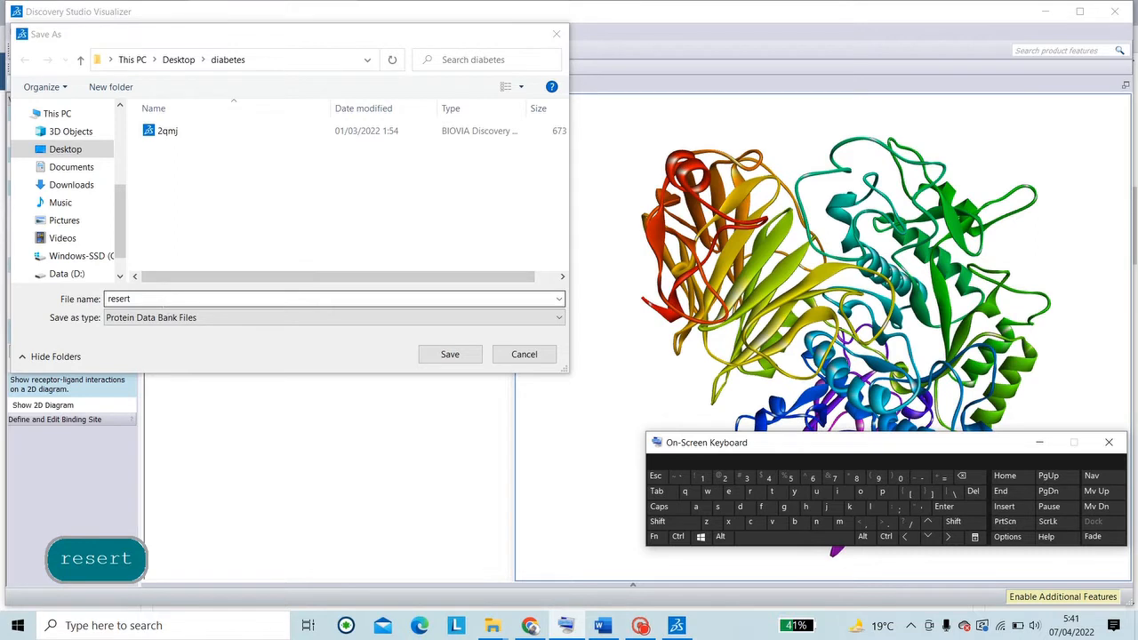
click(160, 300)
text(resert)
key(BackSpace)
key(BackSpace)
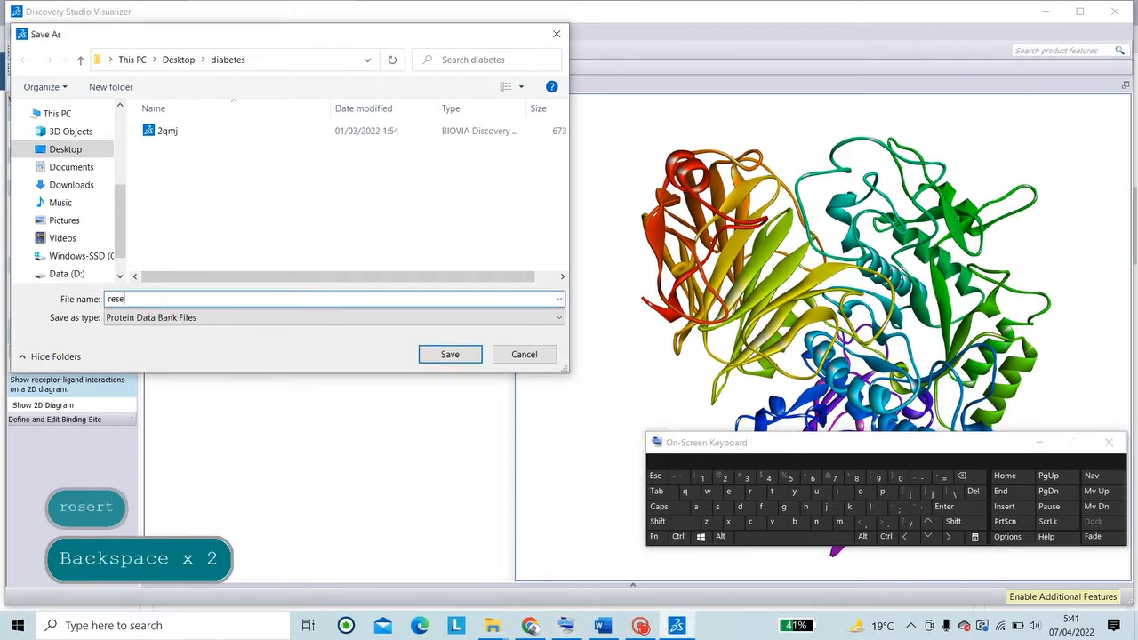
text(pt)
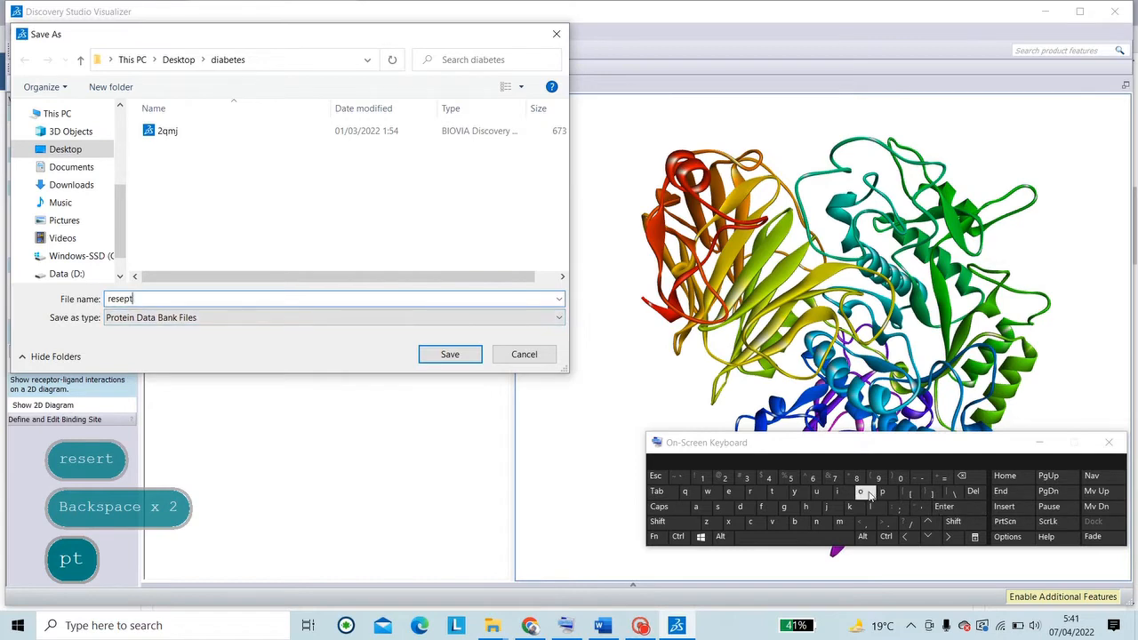
text(or)
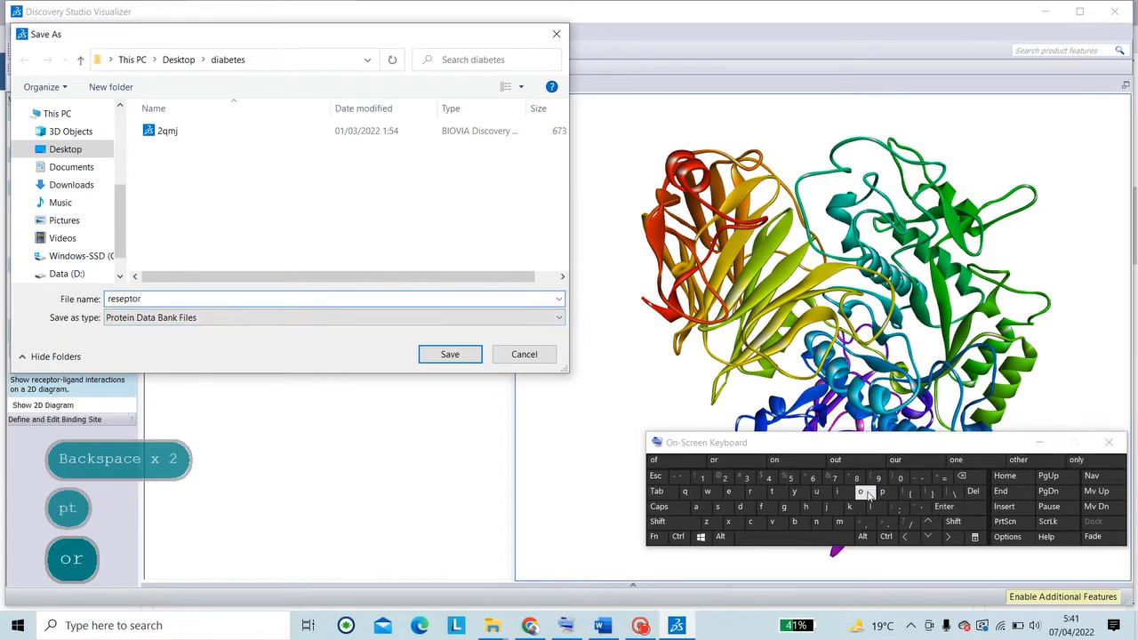
text(.)
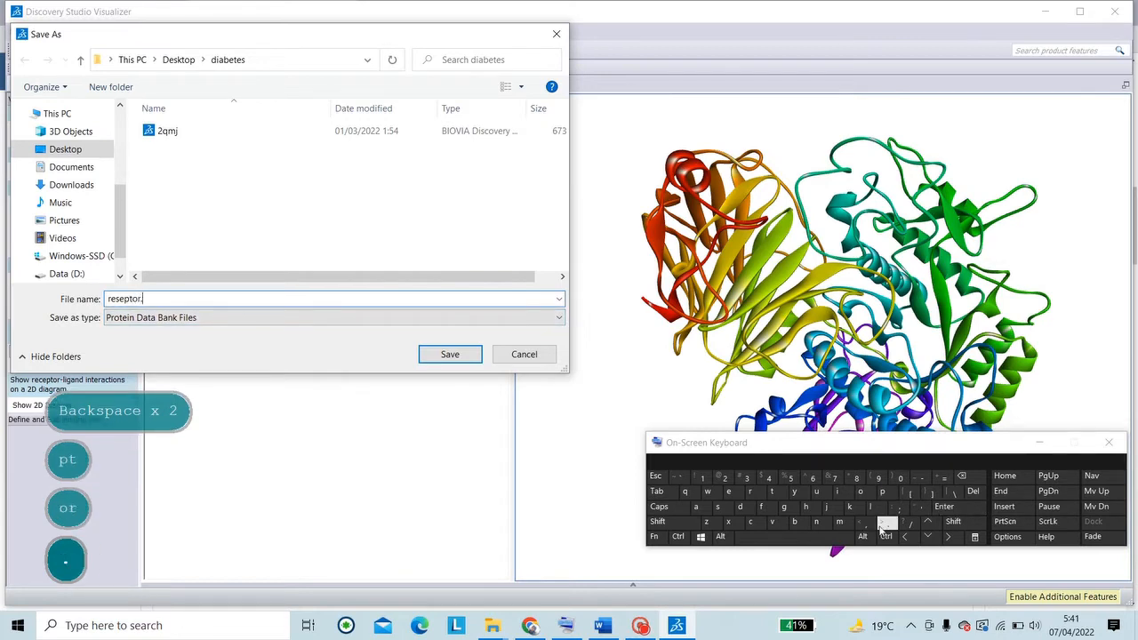
text(pdb)
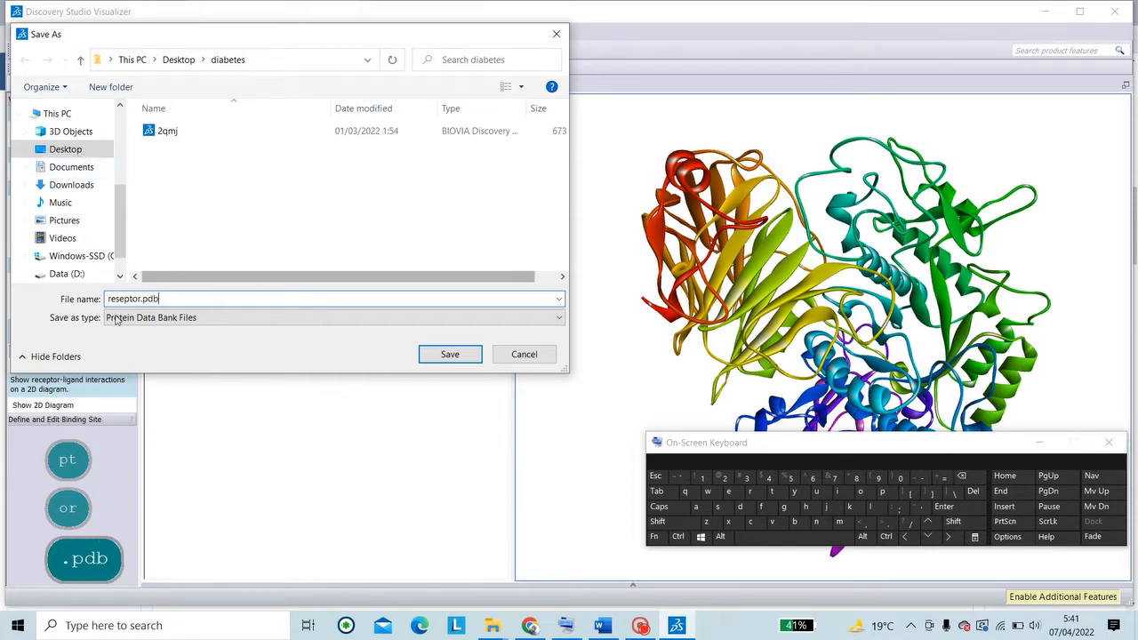
click(459, 360)
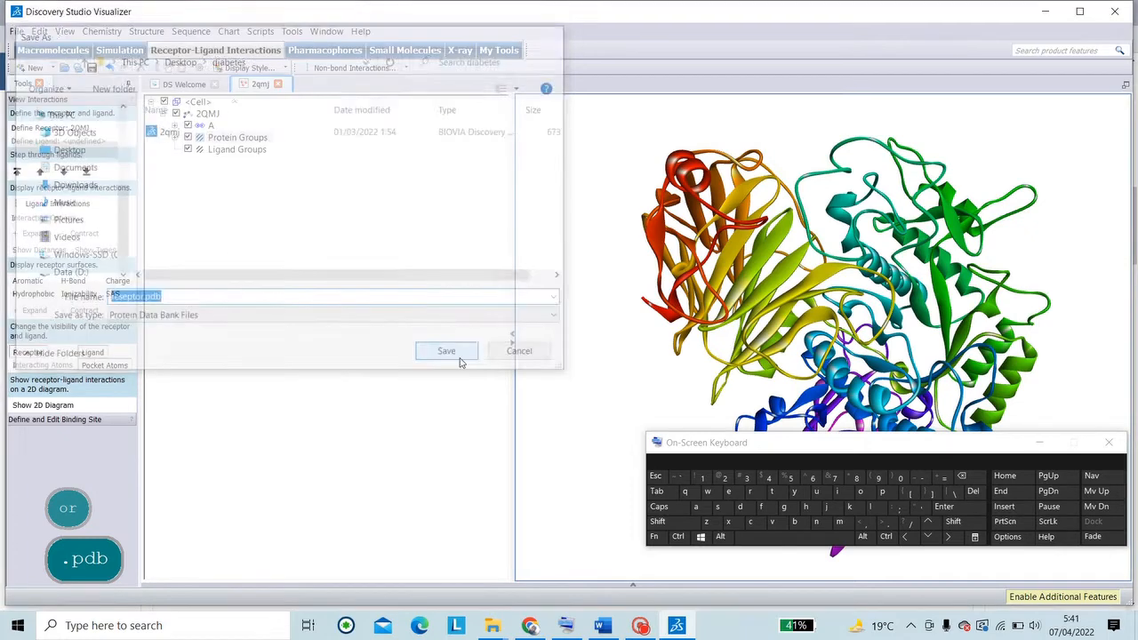
Step: Check the diabetes folder in File Explorer for the saved reseptor file, then return to Discovery Studio
click(493, 625)
click(523, 585)
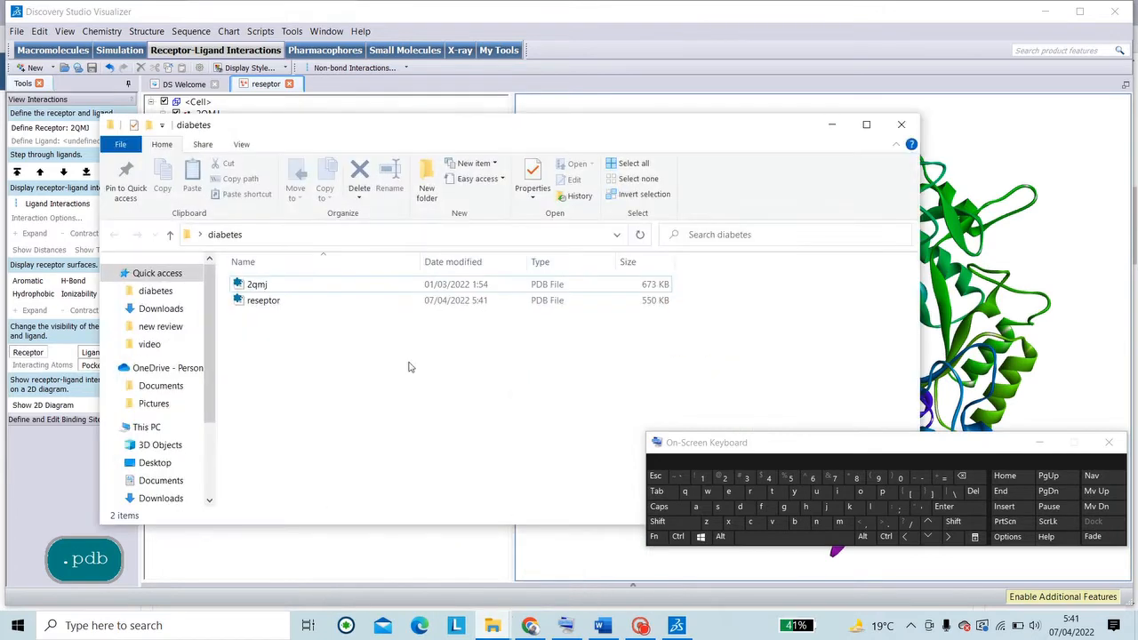
click(267, 302)
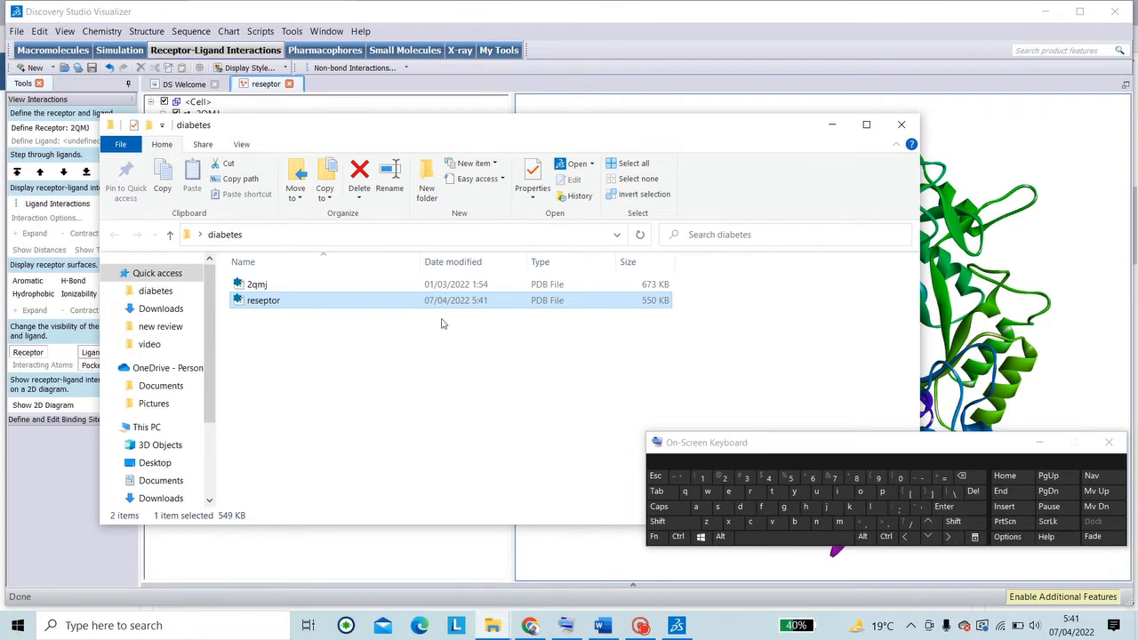
click(1019, 178)
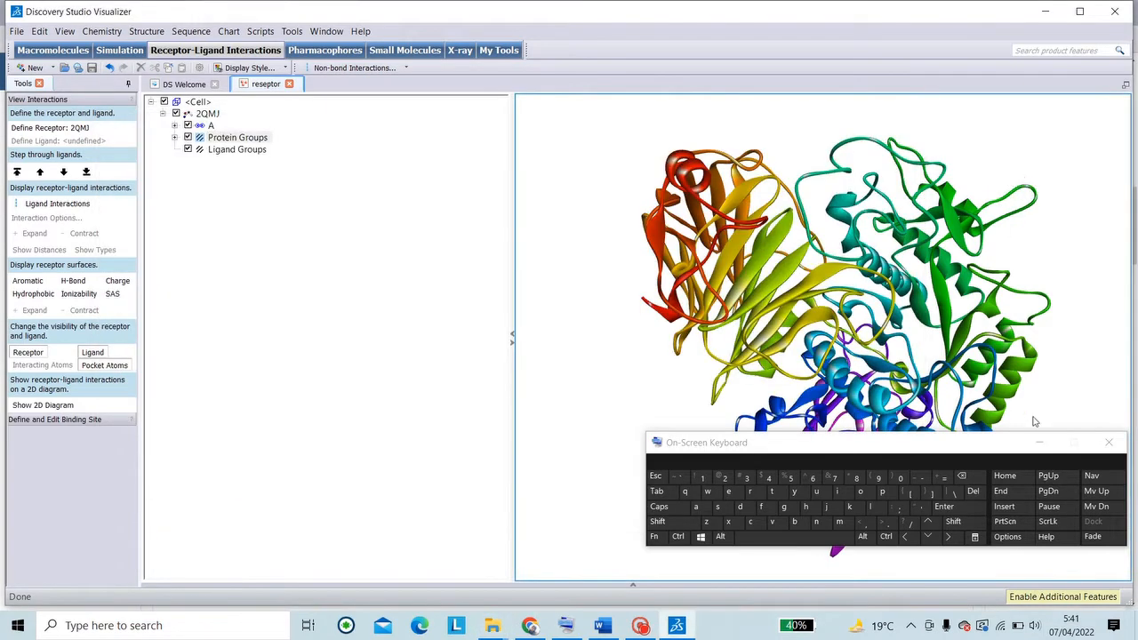
Step: Minimize the on-screen keyboard, close the reseptor structure, and open the original 2qmj file from the diabetes folder
click(1038, 442)
click(289, 84)
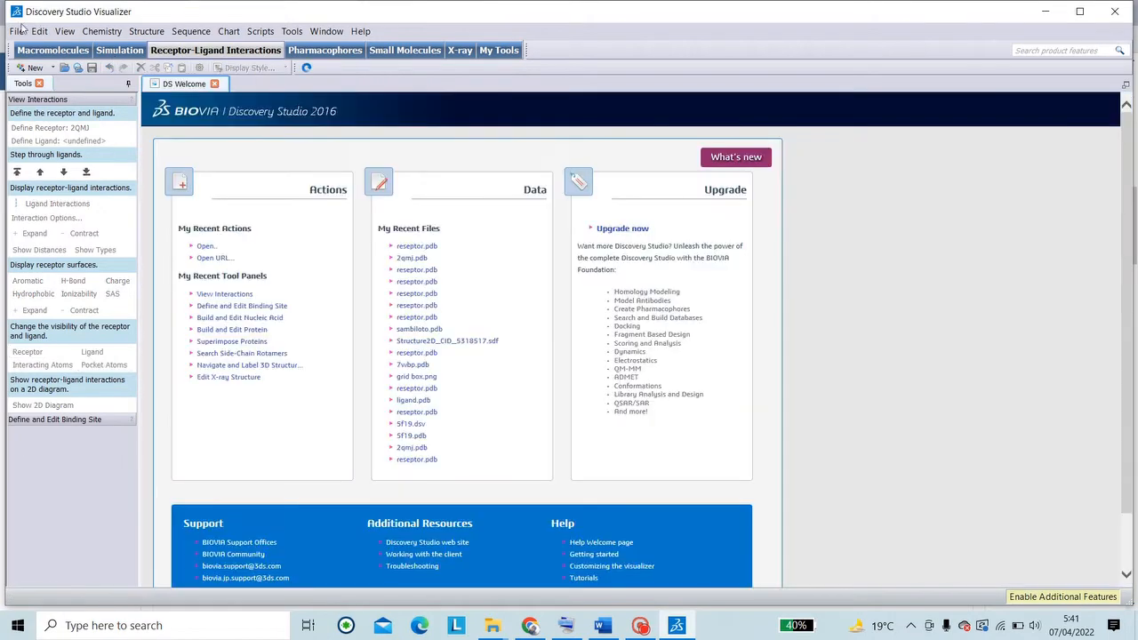
click(18, 28)
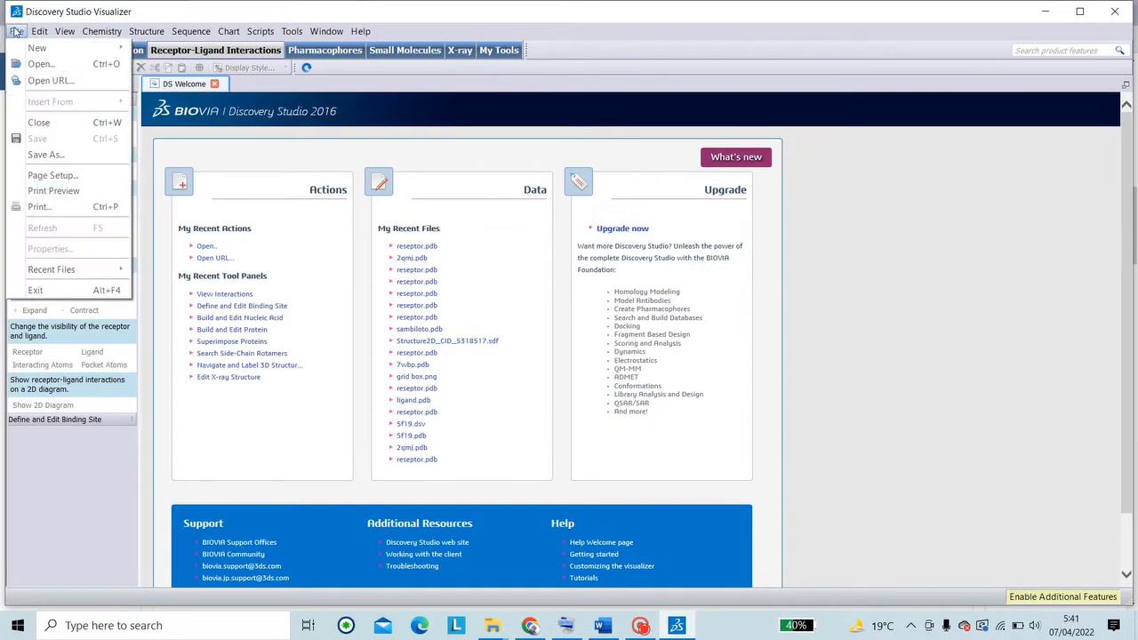
click(41, 68)
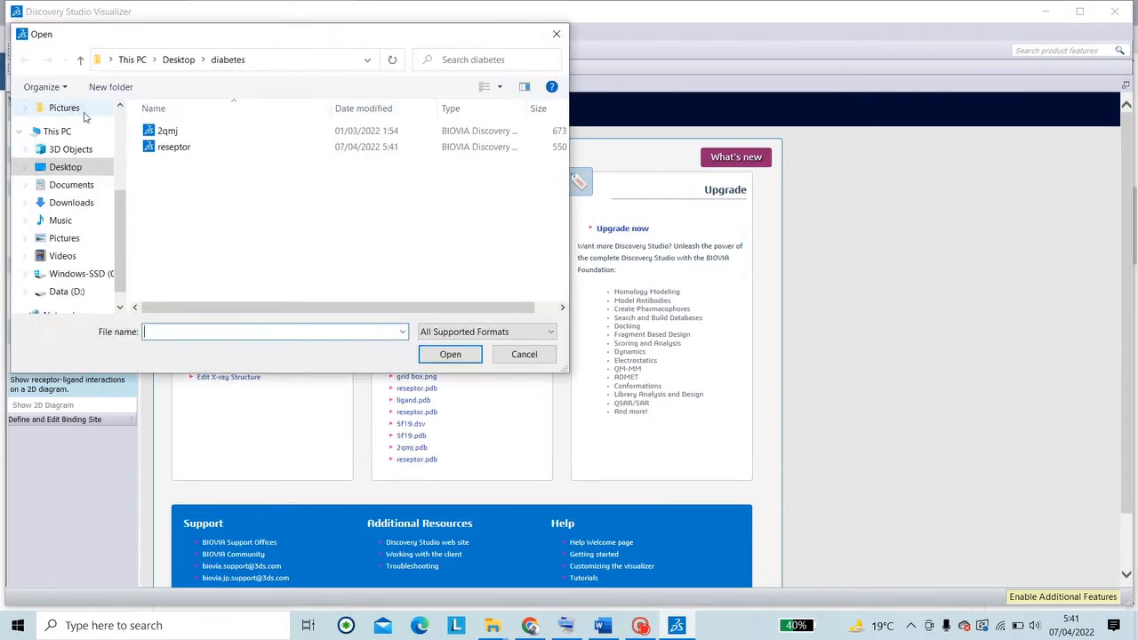
click(165, 132)
click(449, 354)
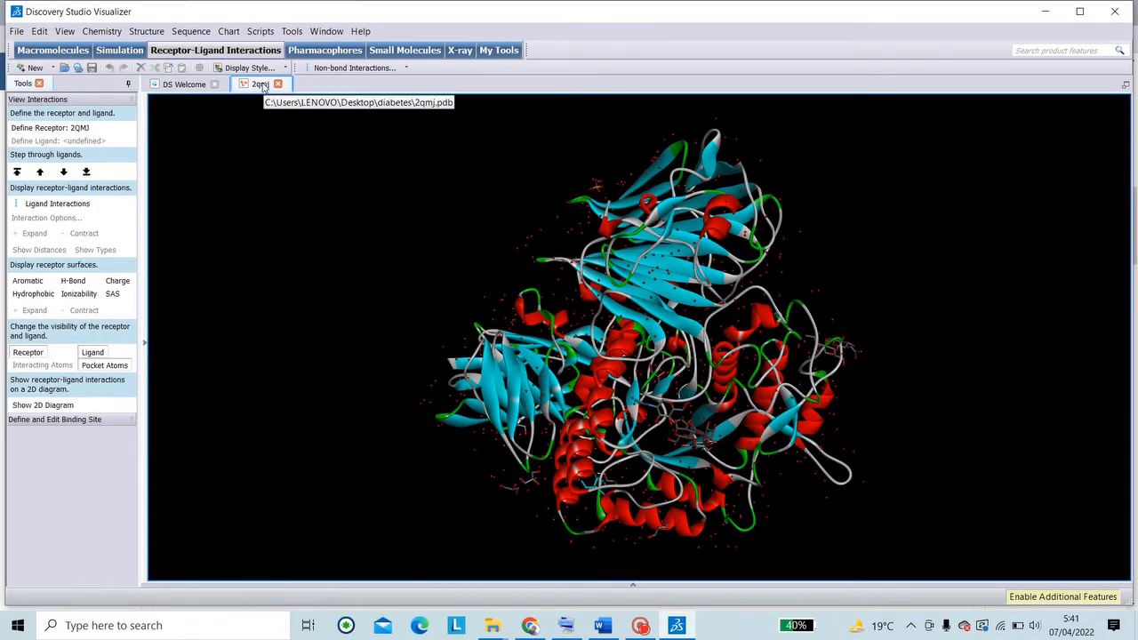
Step: Apply the Publication Quality visualization script to the 2QMJ structure
click(261, 33)
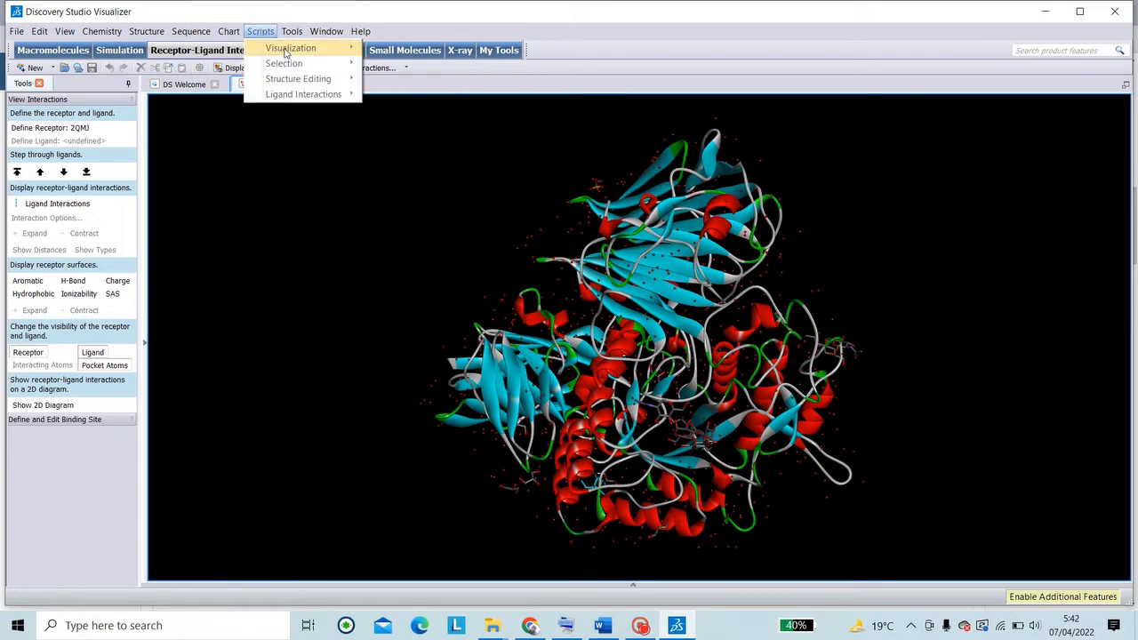
click(286, 49)
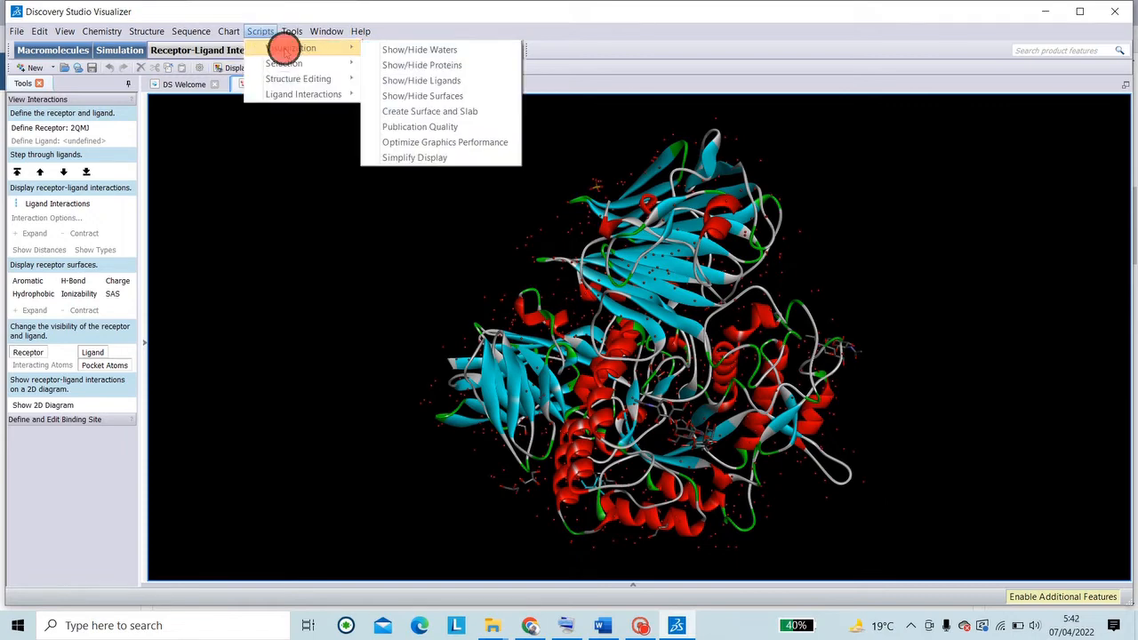
click(395, 127)
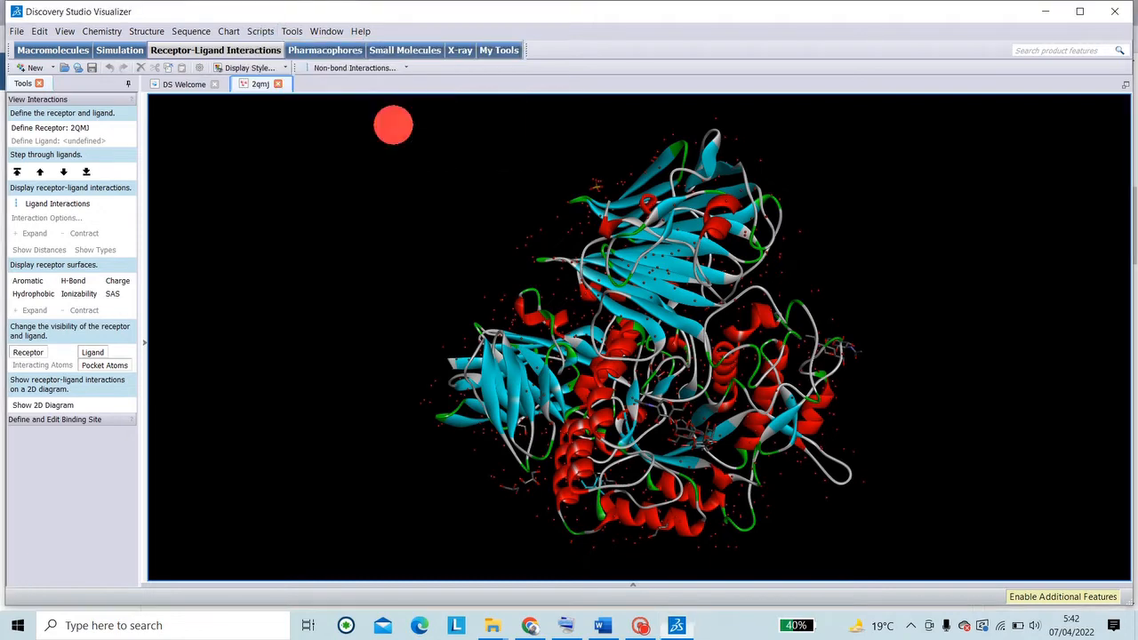
Step: Select all water molecules in the 2QMJ structure and delete them
click(261, 31)
mouse_move(284, 51)
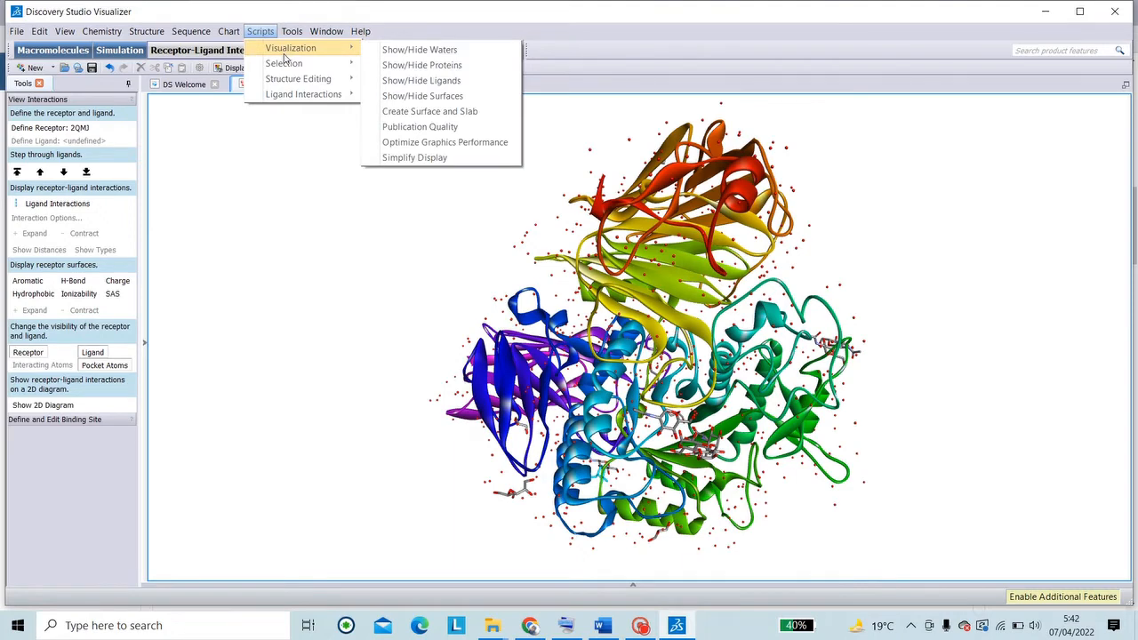
click(284, 63)
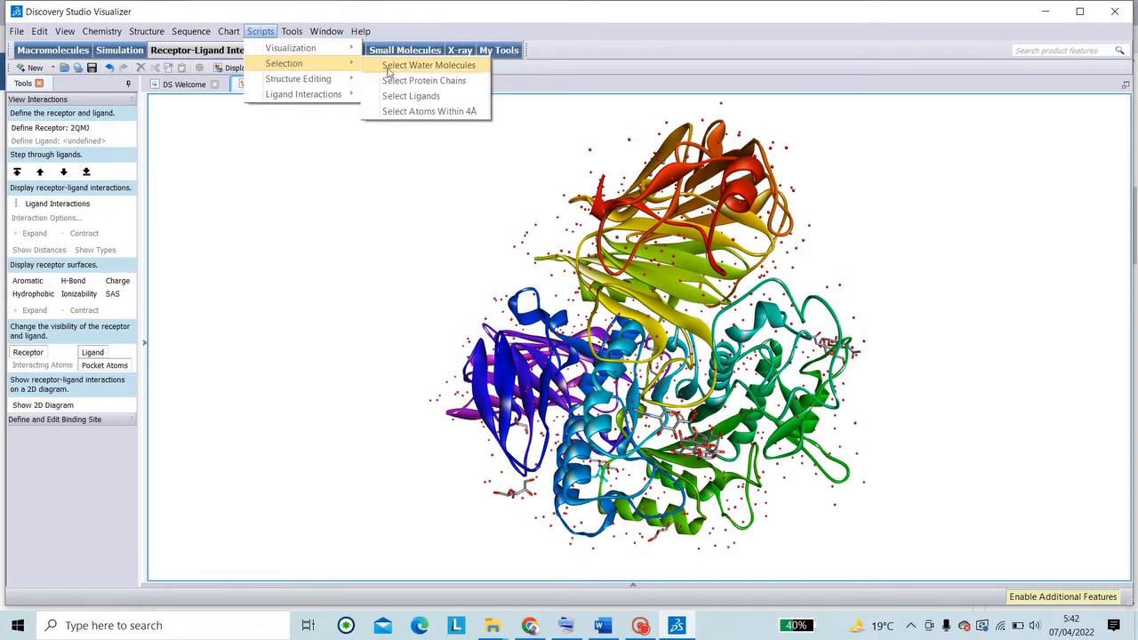
click(388, 67)
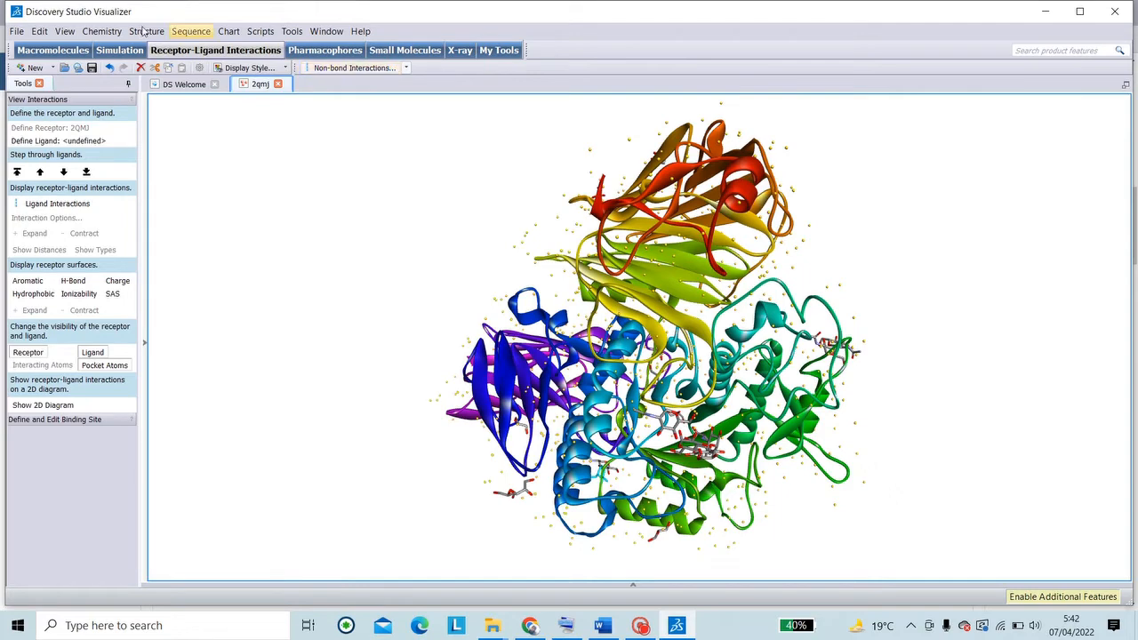
click(139, 68)
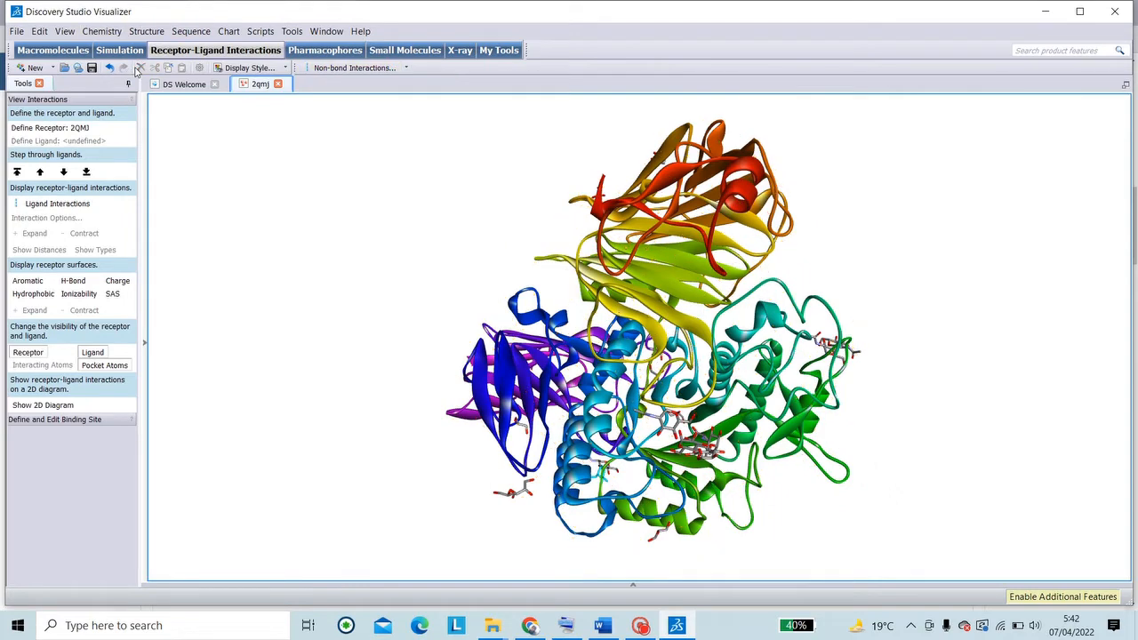
Step: Select the protein chains of the 2QMJ structure and delete them
click(263, 34)
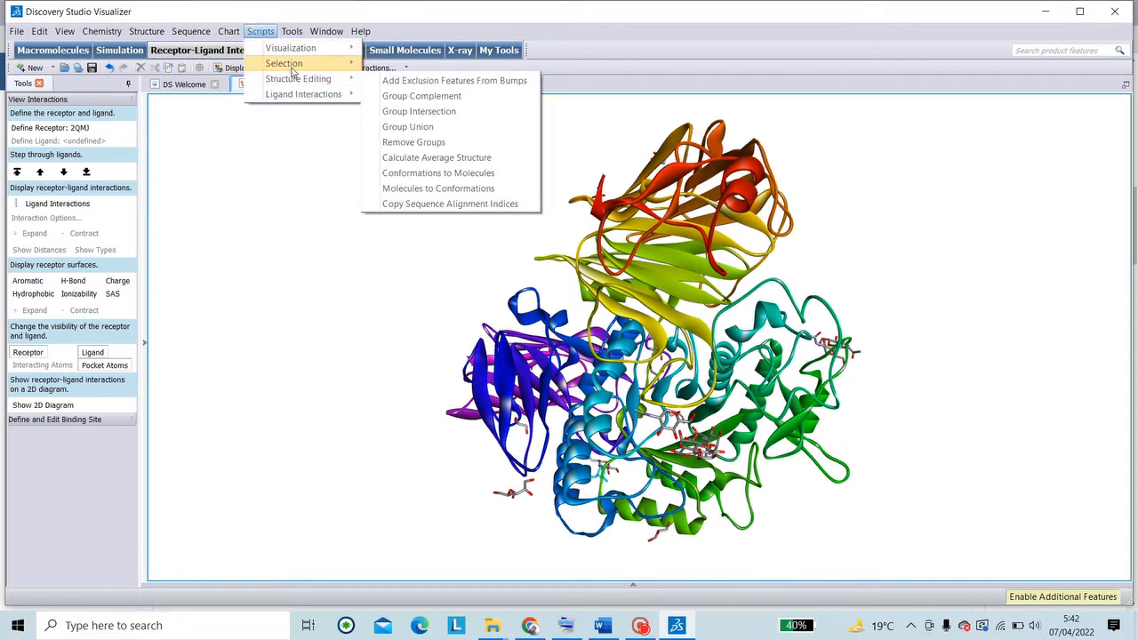
mouse_move(291, 69)
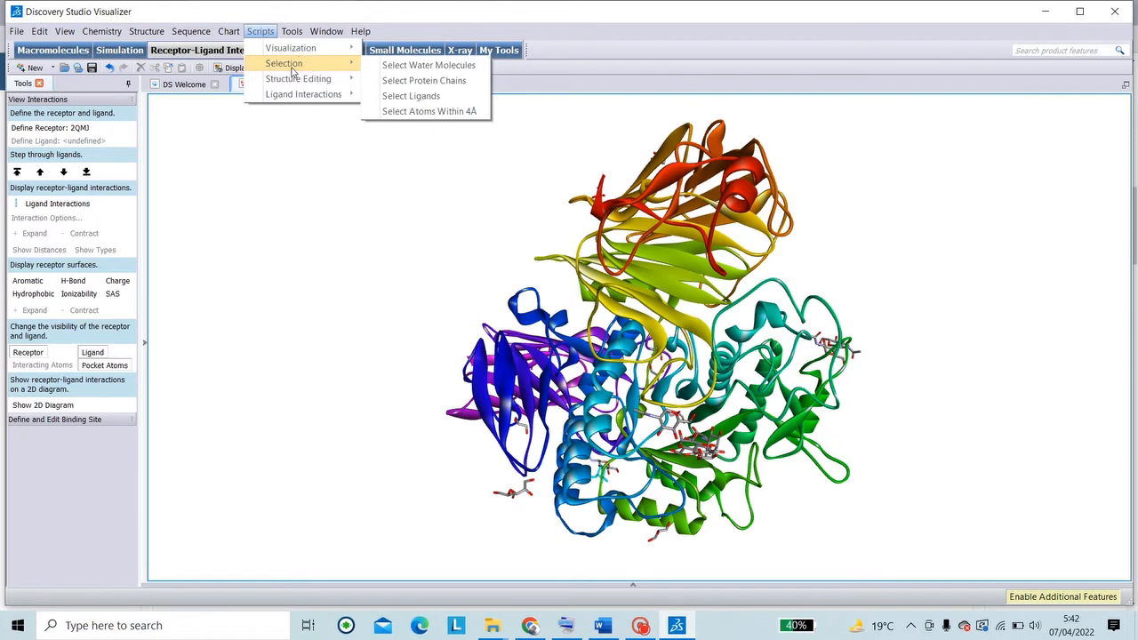
click(414, 81)
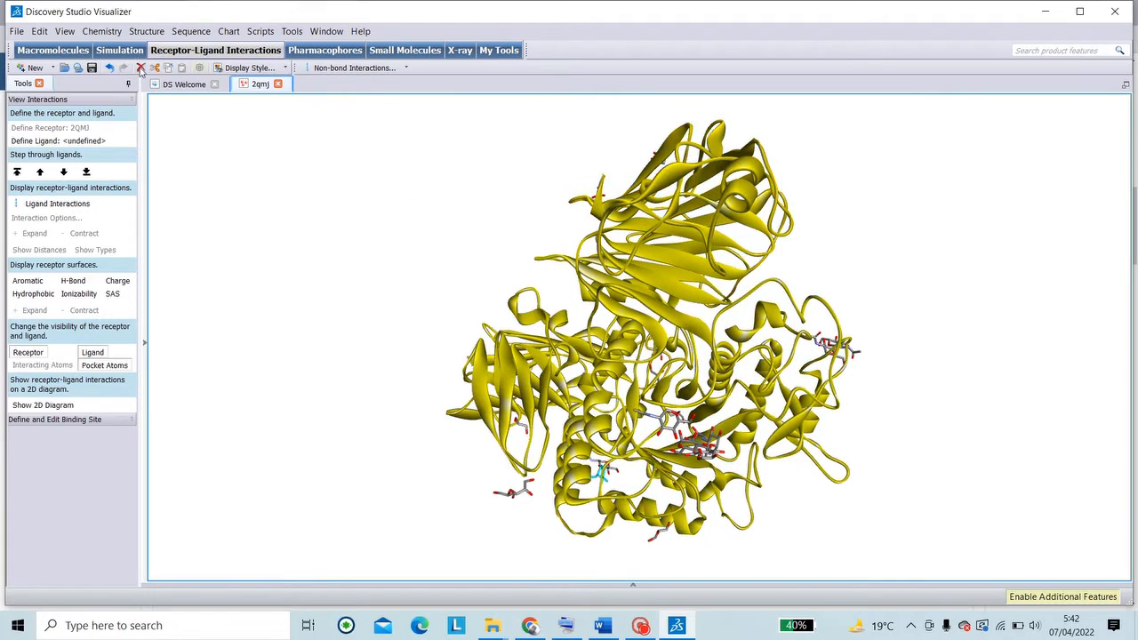
click(142, 70)
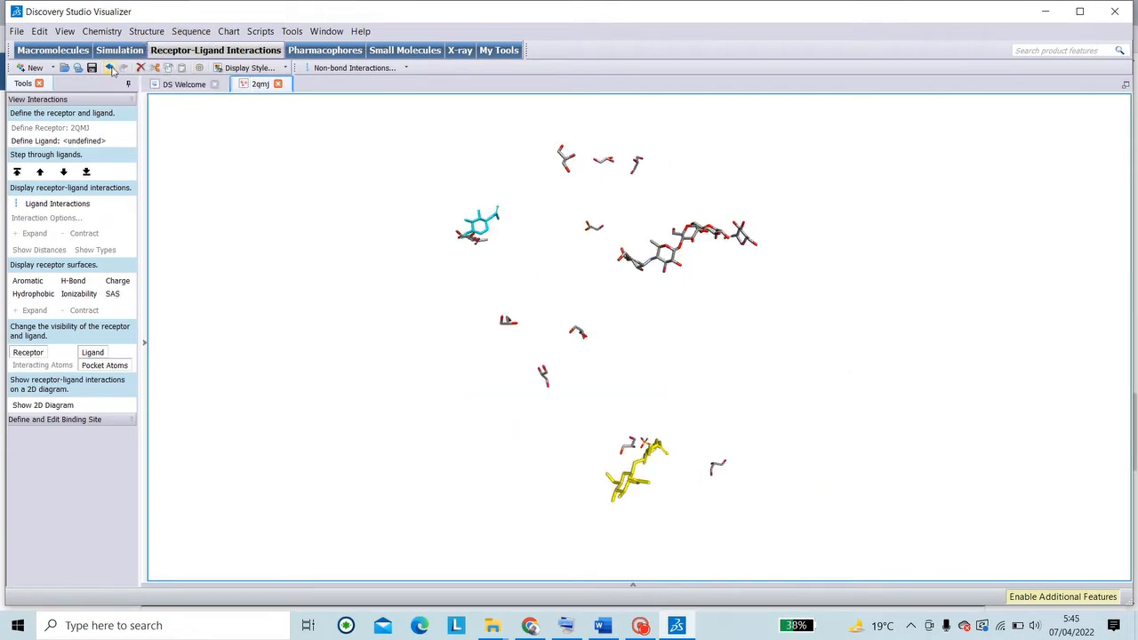
Step: Undo the latest selection changes and show the structure hierarchy beside the model
click(109, 69)
click(109, 69)
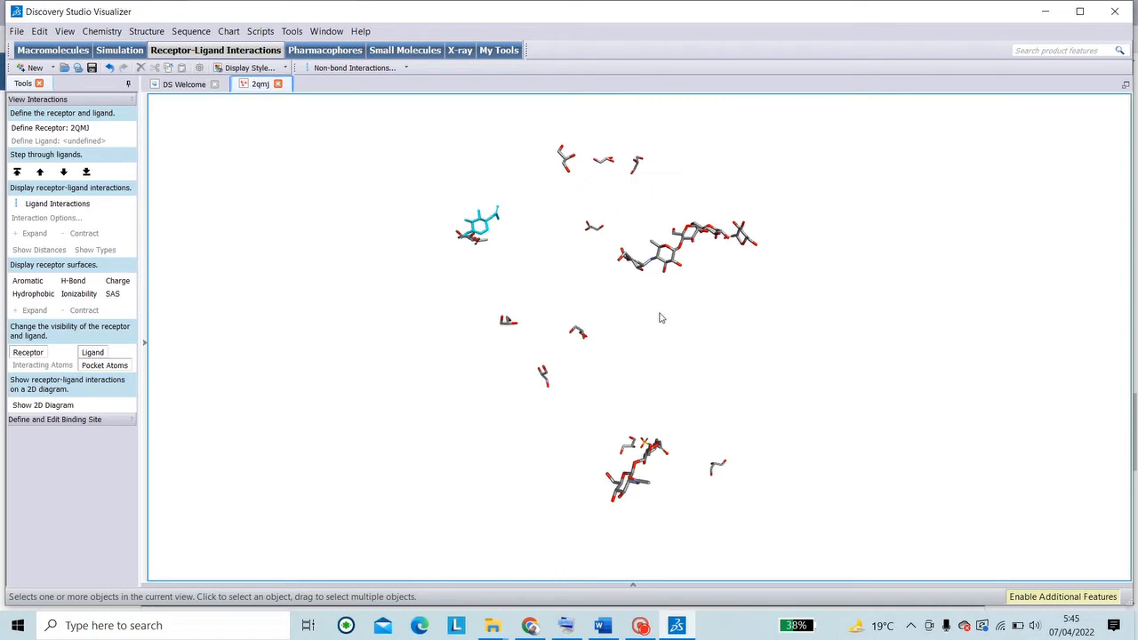
click(145, 346)
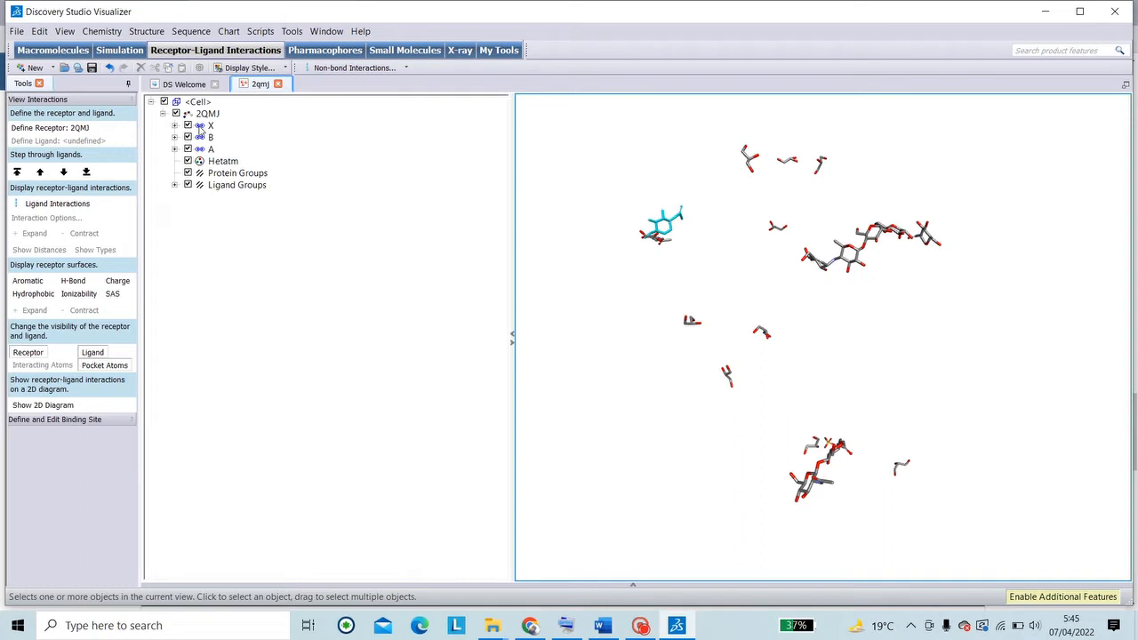
Step: Expand chain X to highlight its NAG1 and NAG2 residues in turn, and delete the whole chain
click(201, 130)
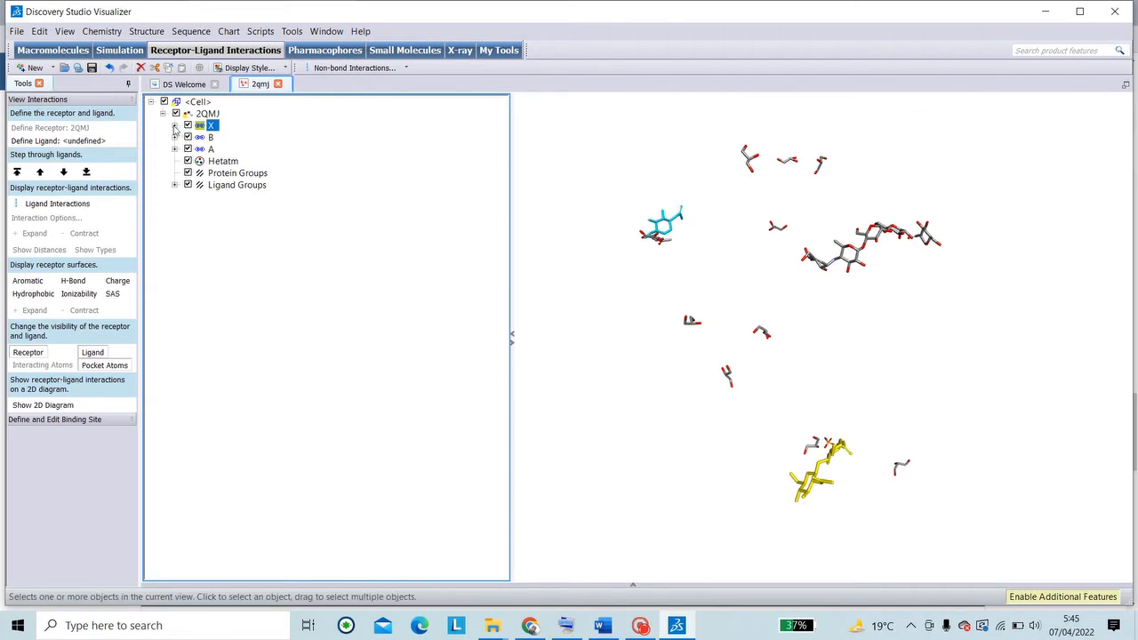
click(175, 126)
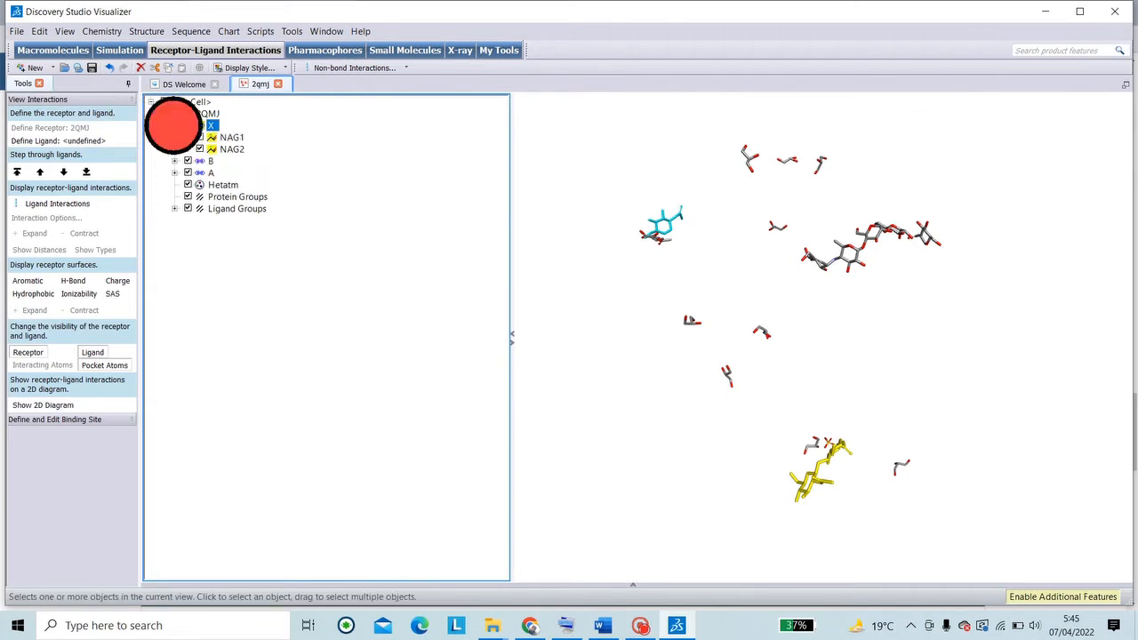
click(216, 139)
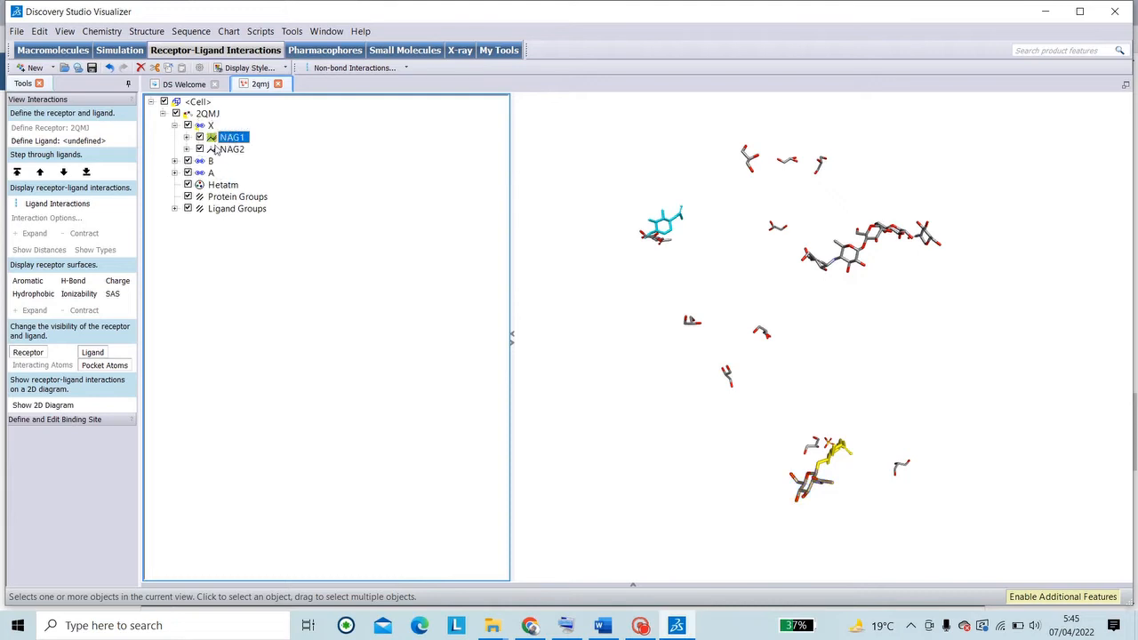
click(216, 149)
click(212, 135)
click(214, 147)
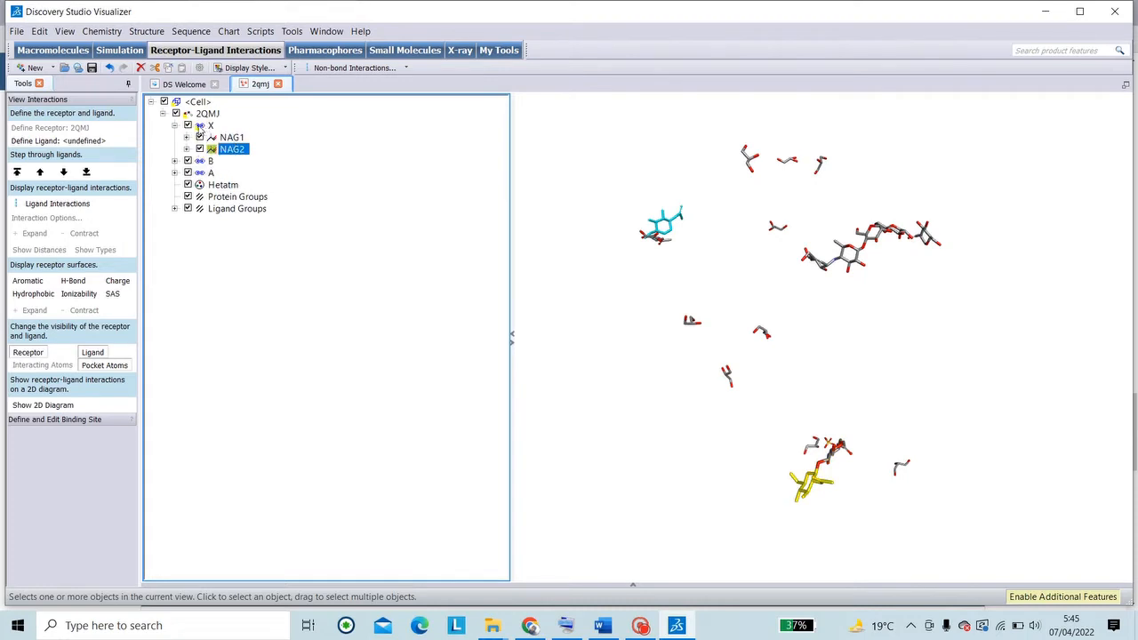
click(200, 127)
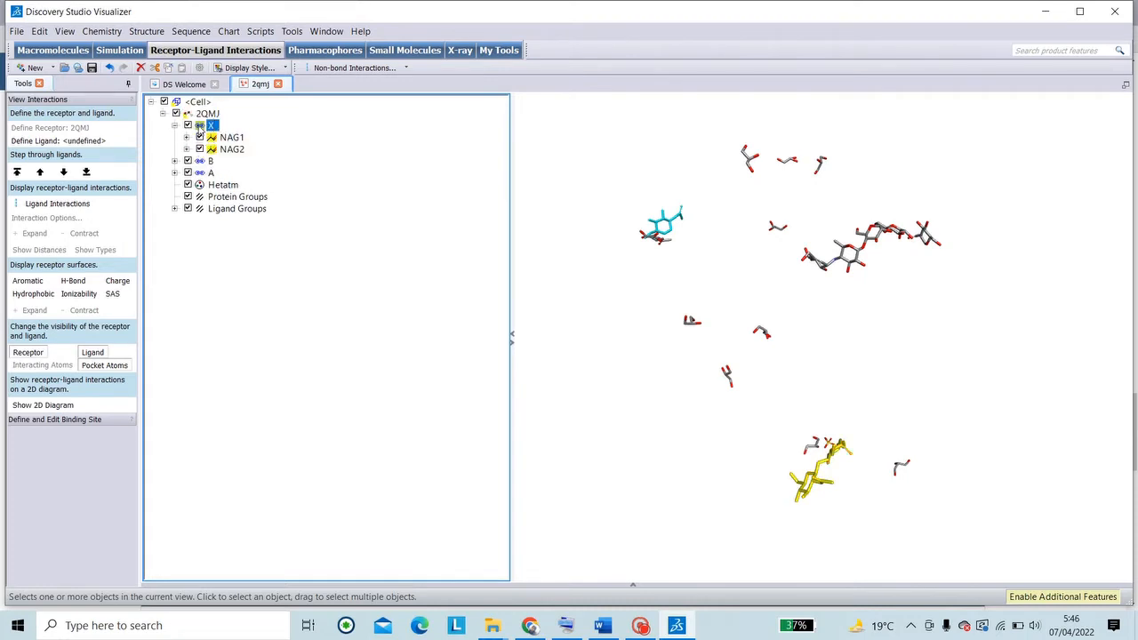
click(141, 69)
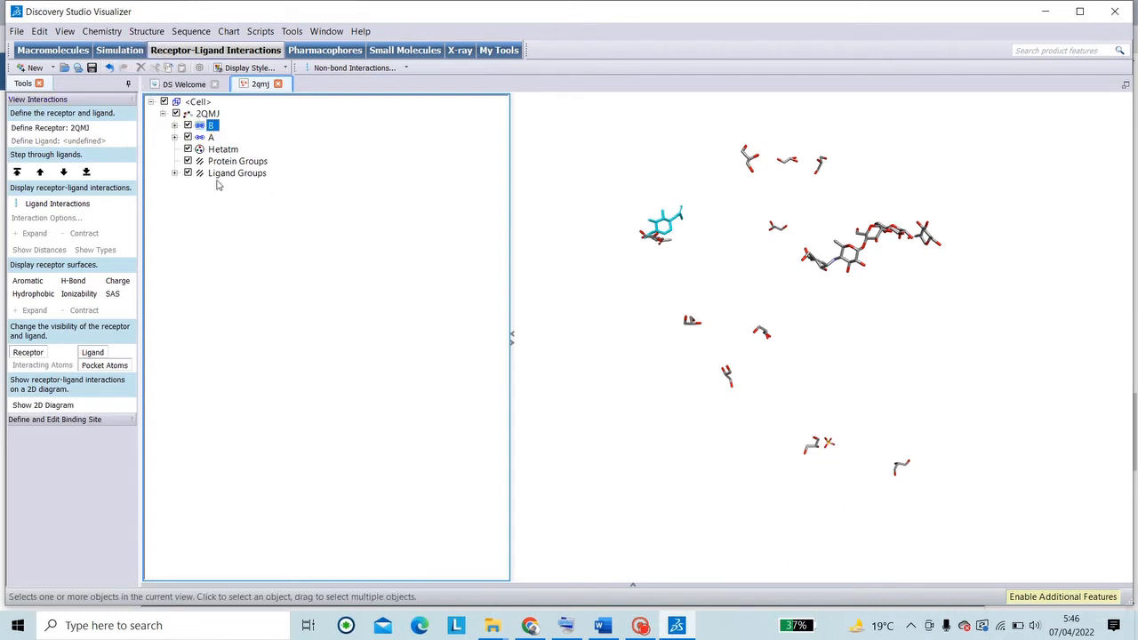
Step: Highlight and examine chain B, compare it with the alpha-acarbose entry on the RCSB PDB page in Chrome, and return to Discovery Studio
click(210, 126)
right_drag(850, 236, 884, 269)
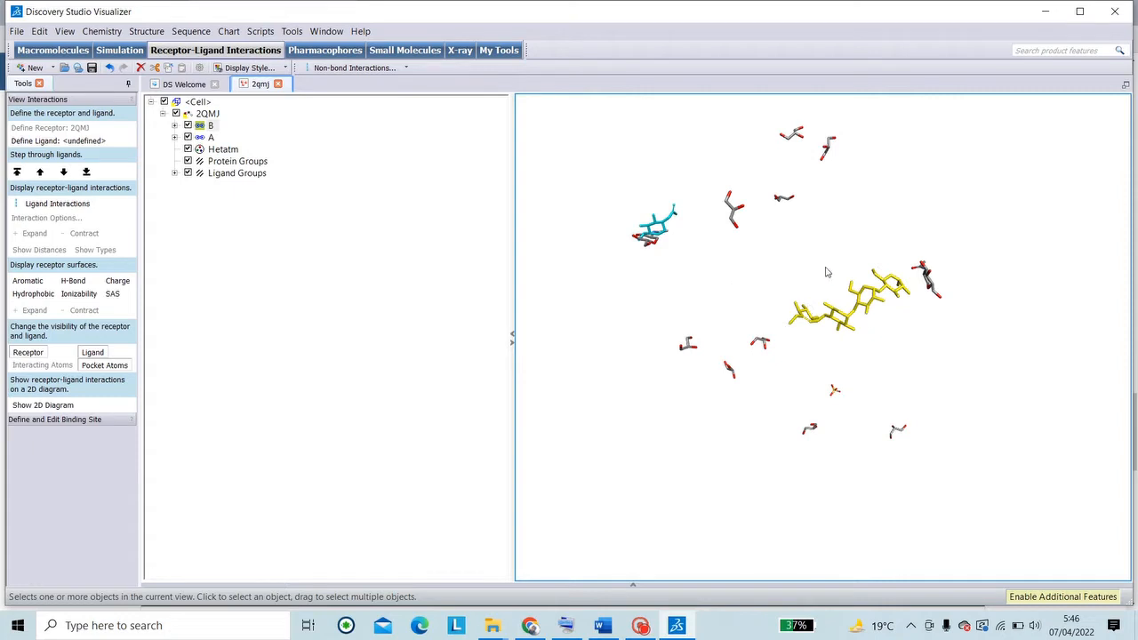
right_drag(860, 315, 835, 293)
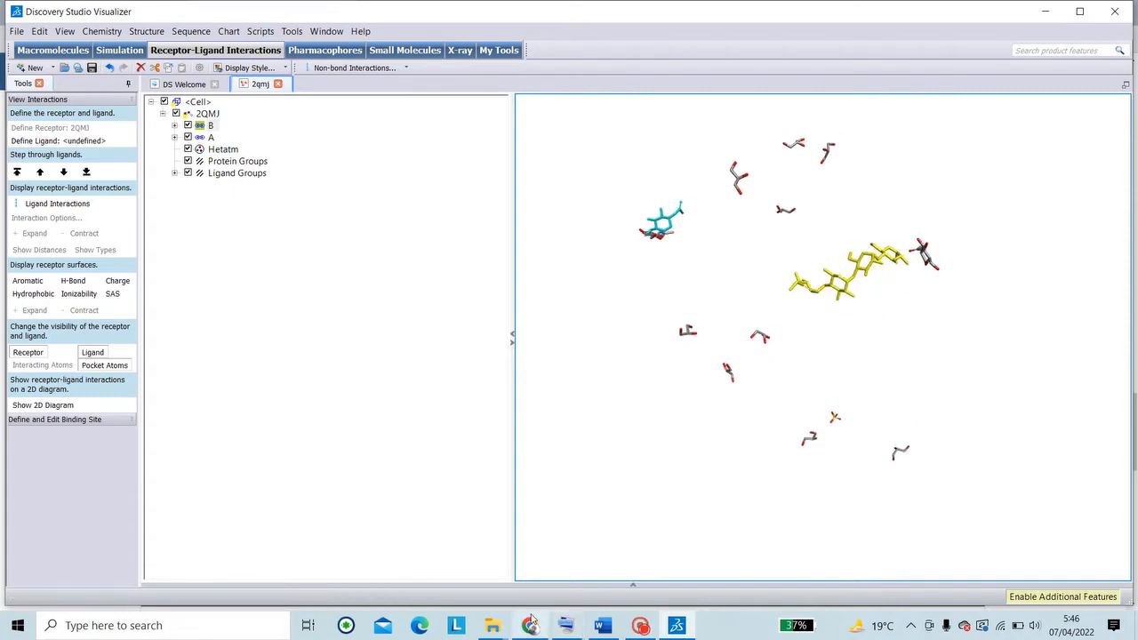
mouse_move(531, 625)
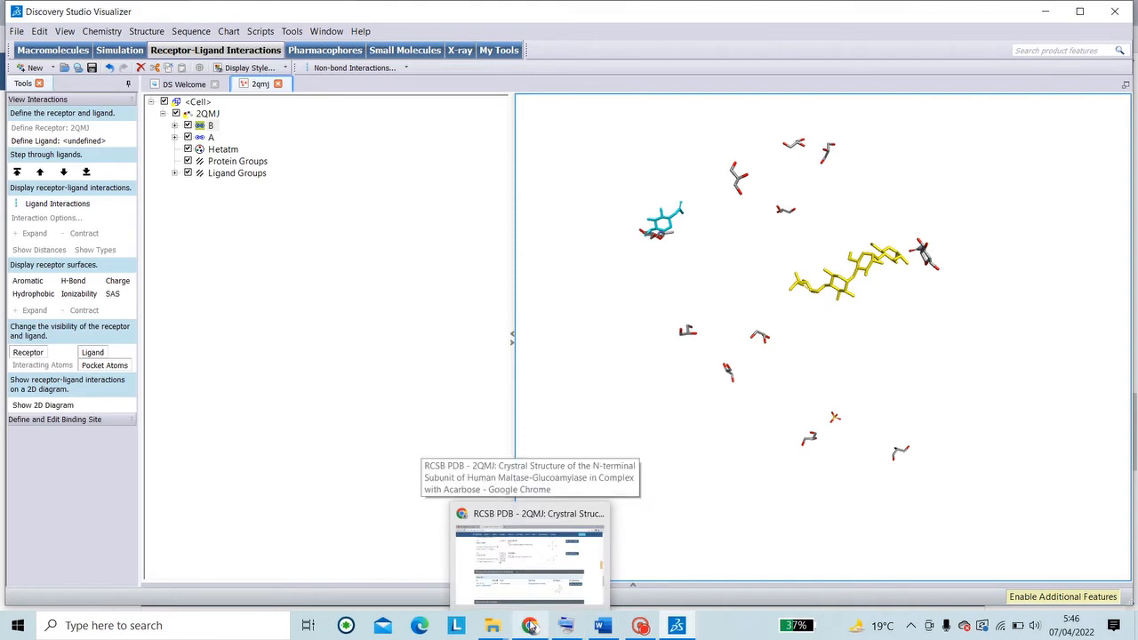
click(531, 626)
scroll(617, 542, down, 3)
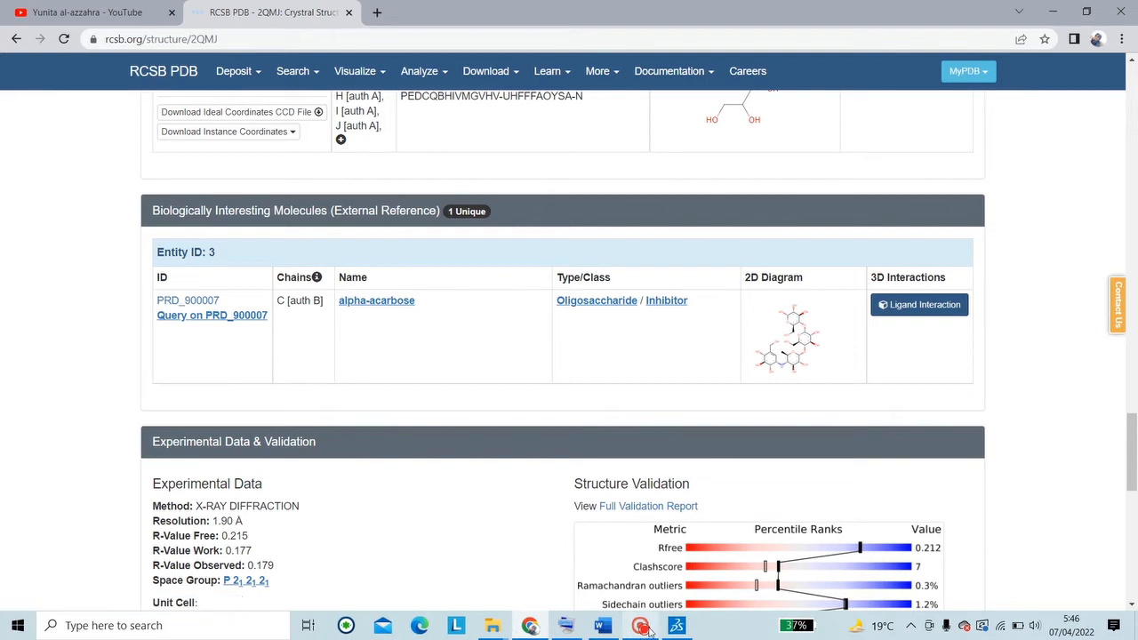
click(675, 625)
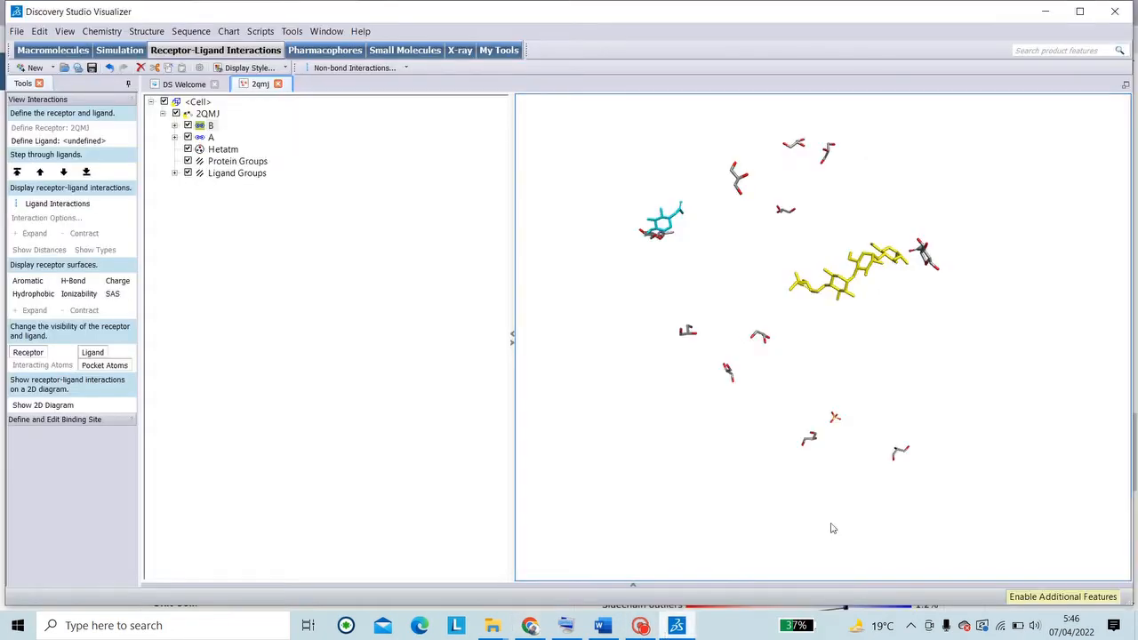
Step: Select chain A in the hierarchy and expand it to list its residue groups
click(861, 288)
right_drag(861, 288, 810, 273)
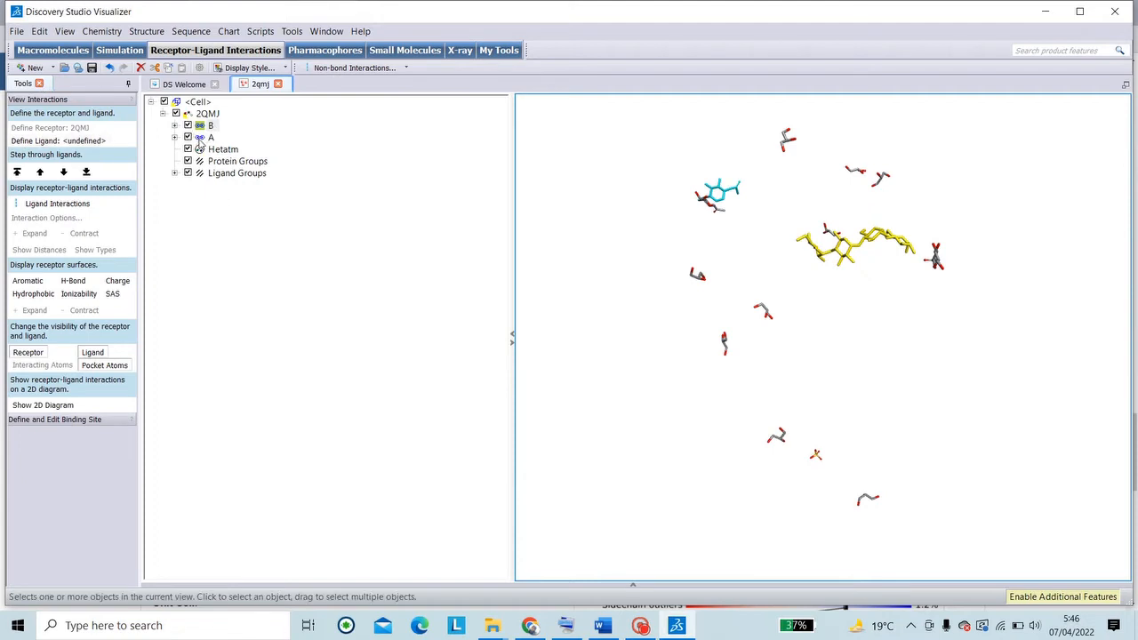
click(210, 138)
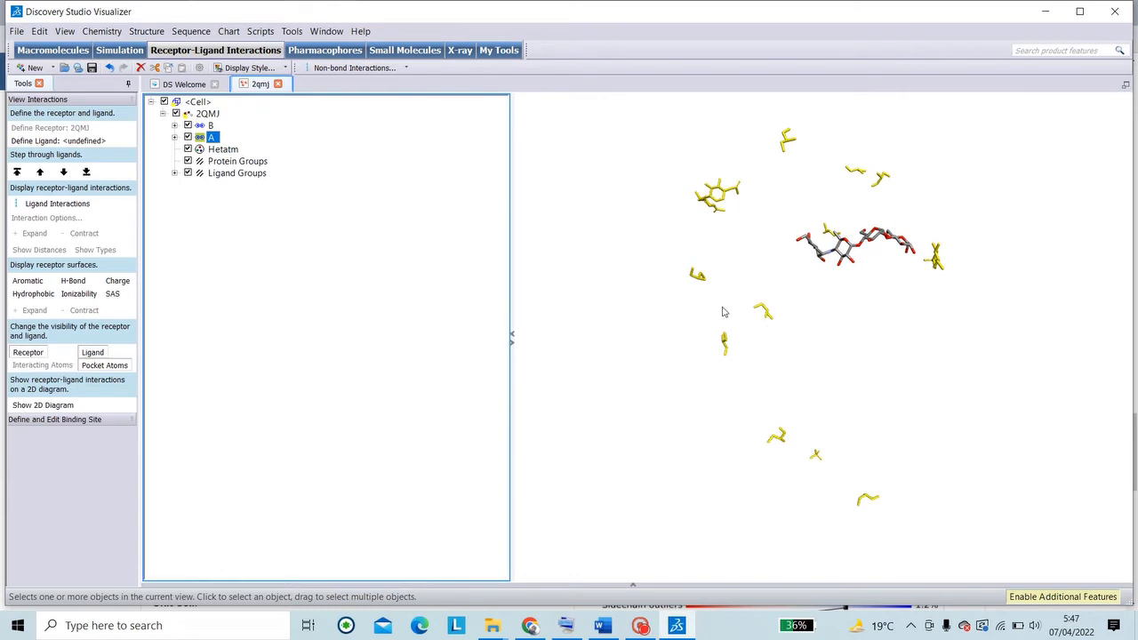
click(175, 138)
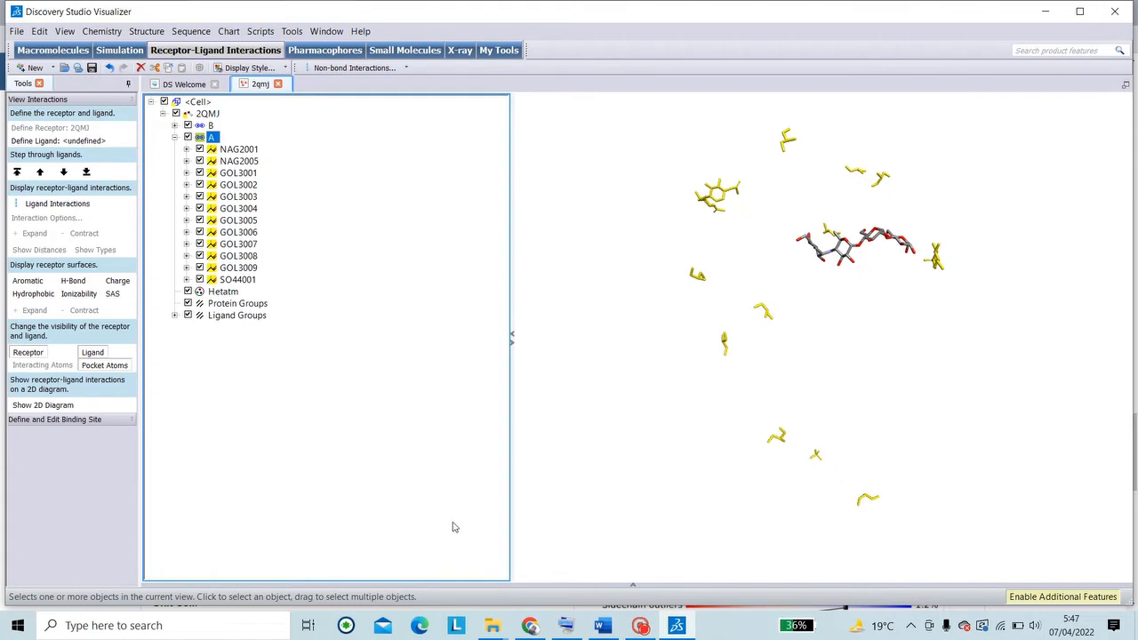
Step: Switch to Chrome, examine the NAG, SO4 and GOL ligands and their chains on the 2QMJ page, and return to Discovery Studio
mouse_move(531, 627)
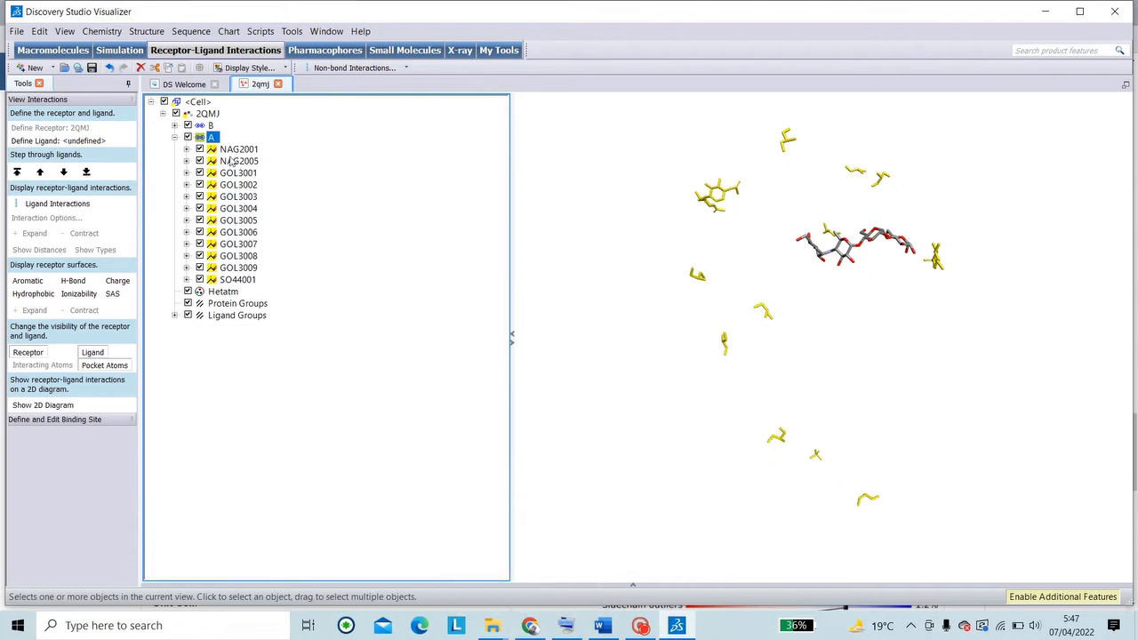
click(528, 627)
scroll(411, 377, up, 3)
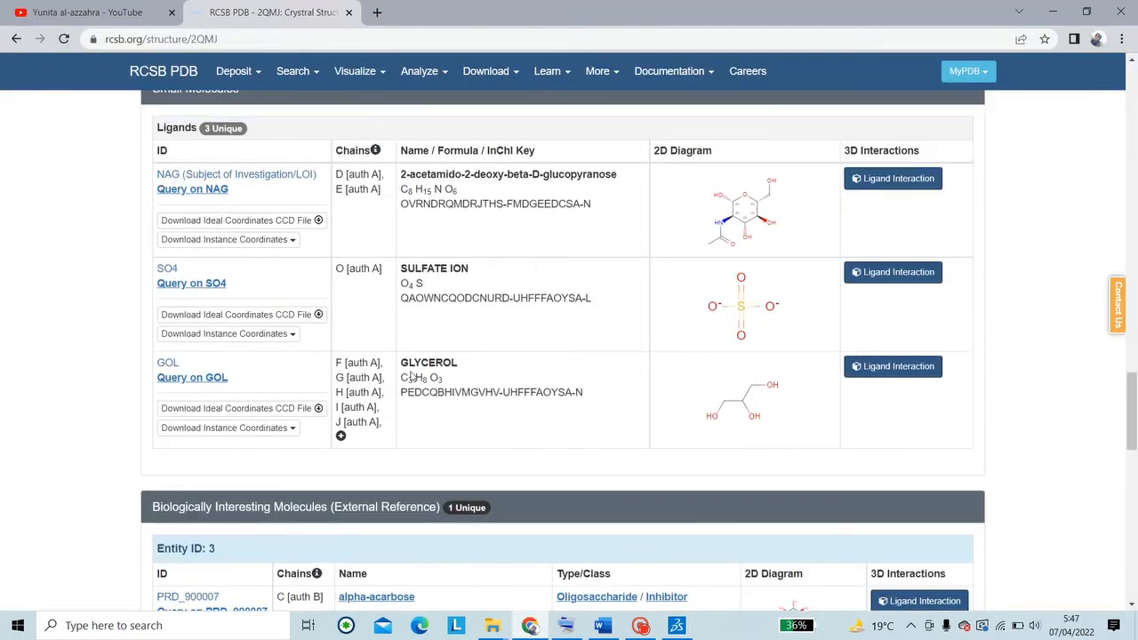
scroll(411, 377, up, 1)
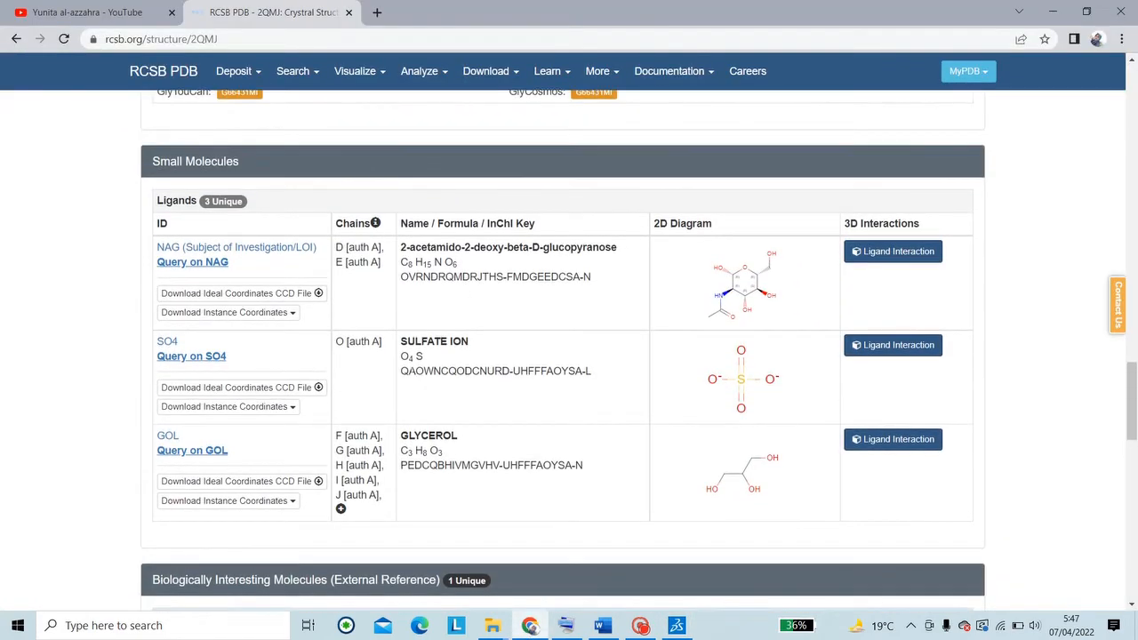
scroll(405, 380, down, 1)
scroll(253, 220, up, 1)
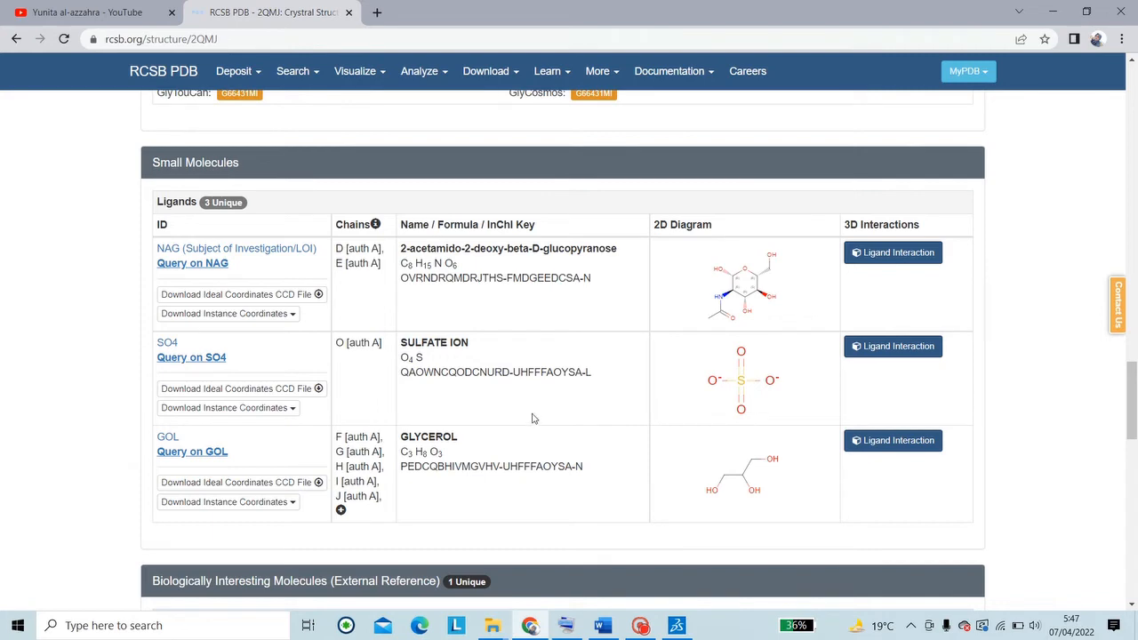
scroll(533, 419, down, 1)
scroll(532, 422, down, 1)
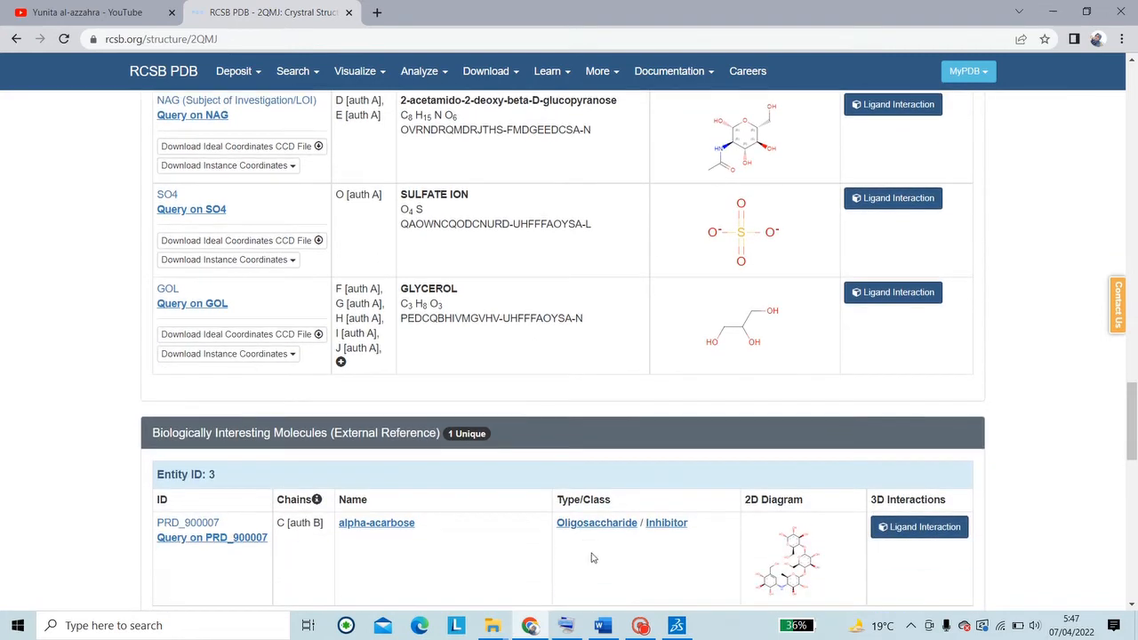
scroll(244, 295, up, 2)
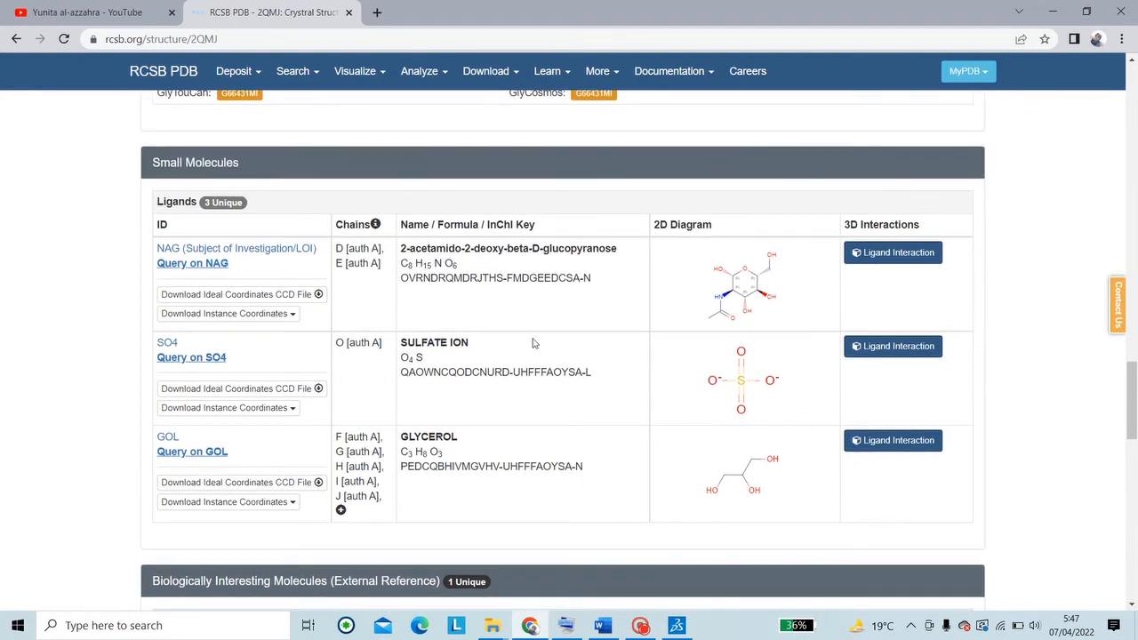
scroll(693, 334, down, 1)
scroll(694, 334, up, 1)
scroll(455, 394, down, 1)
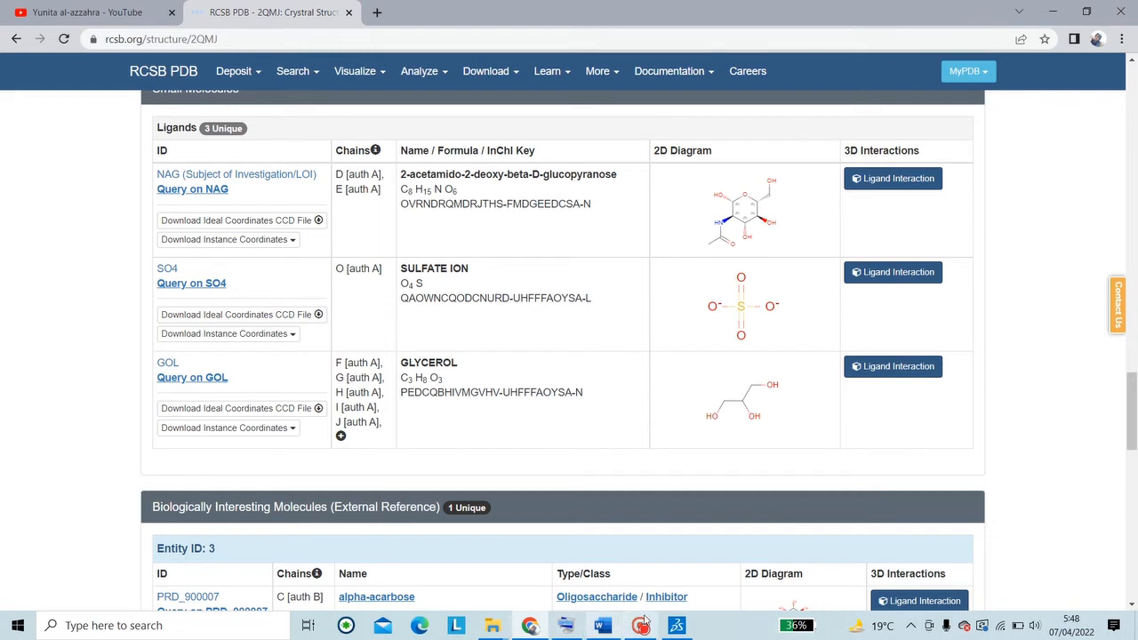
click(676, 625)
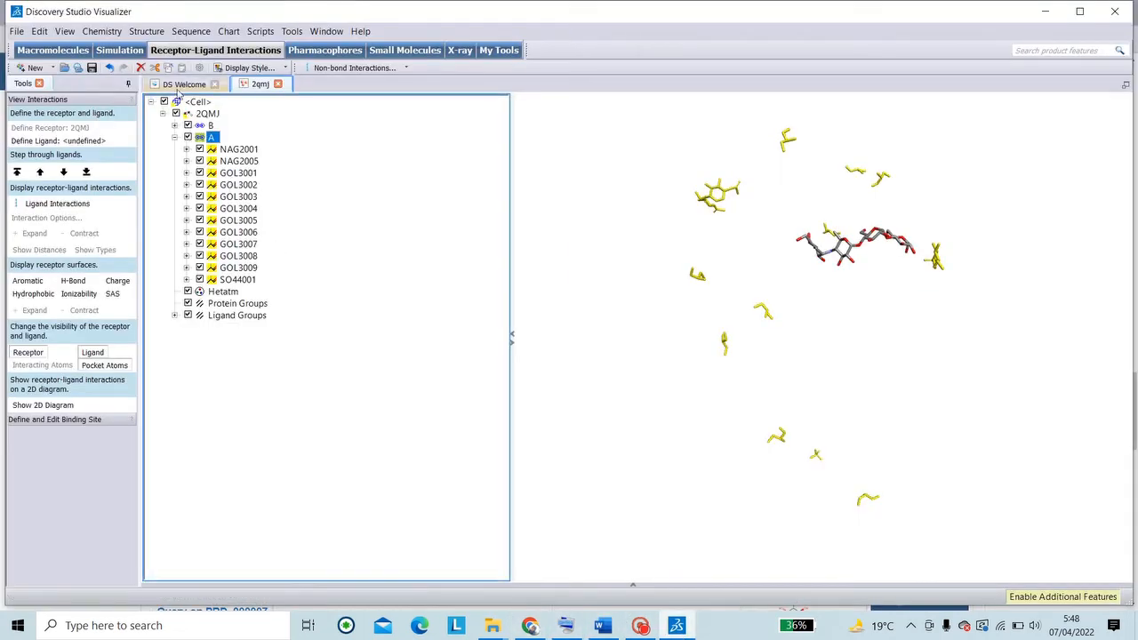
Step: Delete chain A with its NAG, GOL and SO4 groups, inspect the remaining acarbose molecule, and hide the hierarchy
click(140, 68)
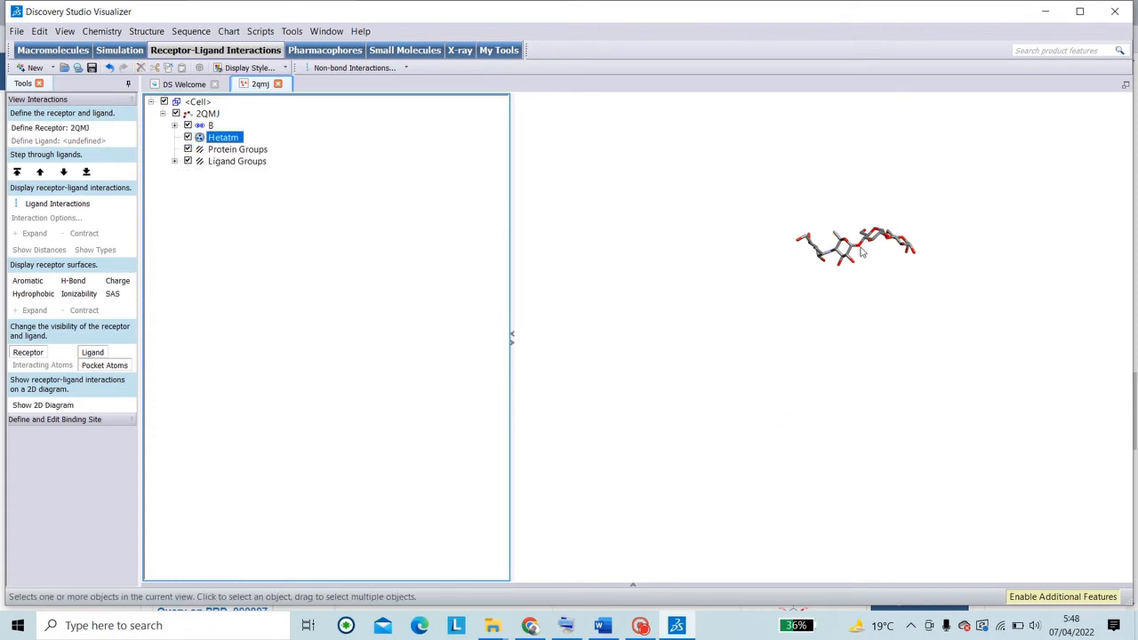
right_drag(860, 248, 886, 220)
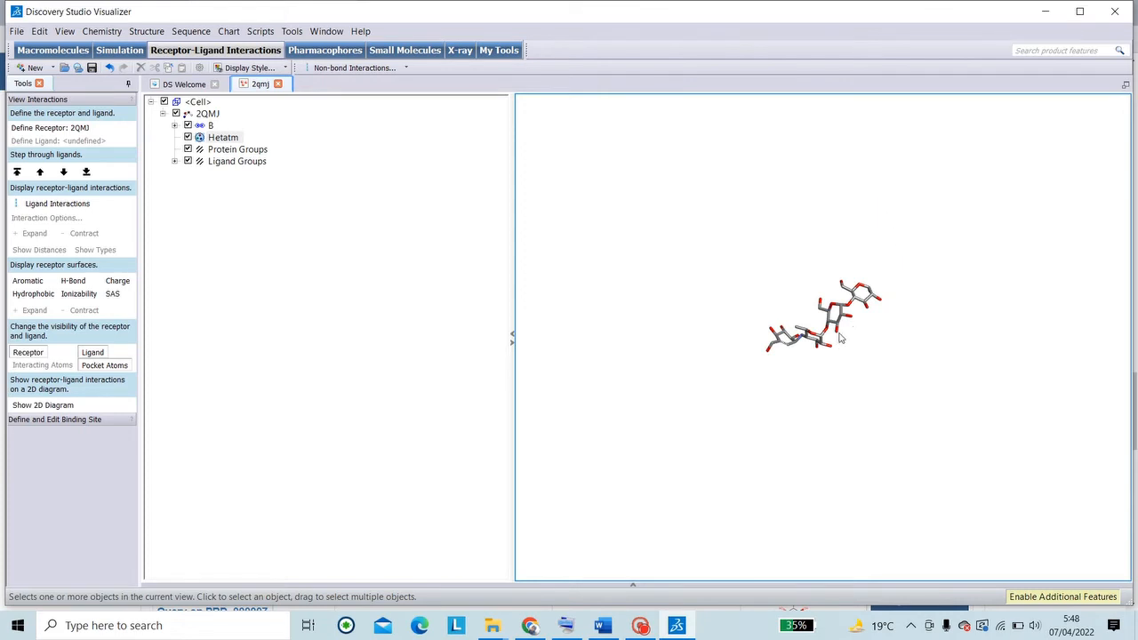
right_drag(841, 338, 709, 271)
right_drag(787, 257, 9, 253)
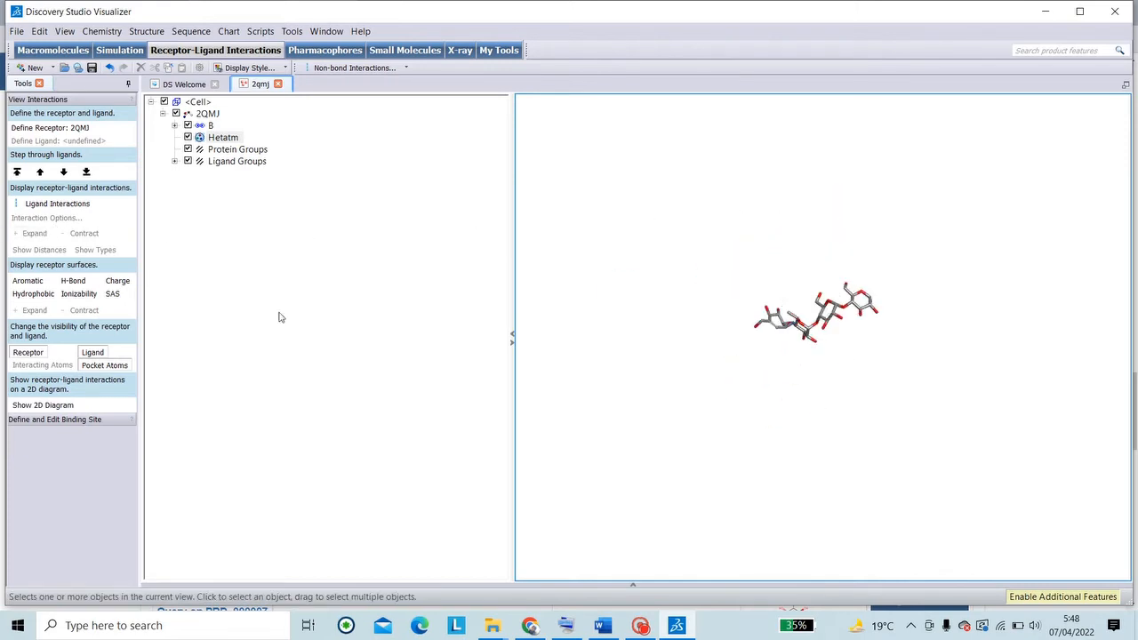
click(511, 335)
Step: Save the isolated ligand as ligand.pdb in the Desktop diabetes folder, using the Protein Data Bank file format
click(15, 32)
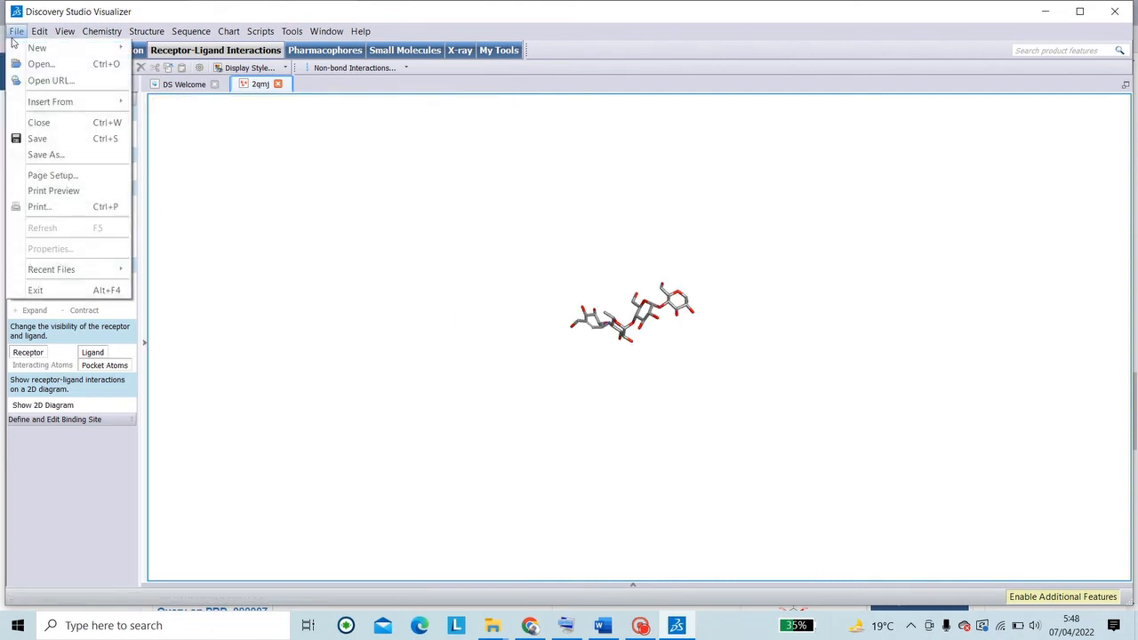
click(37, 154)
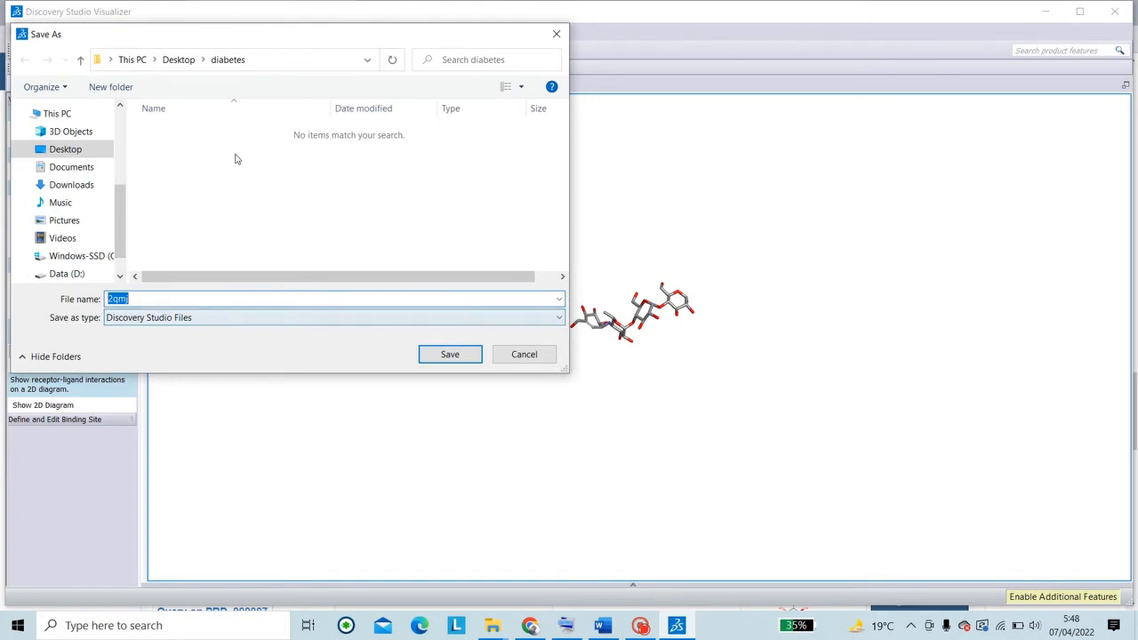
click(154, 320)
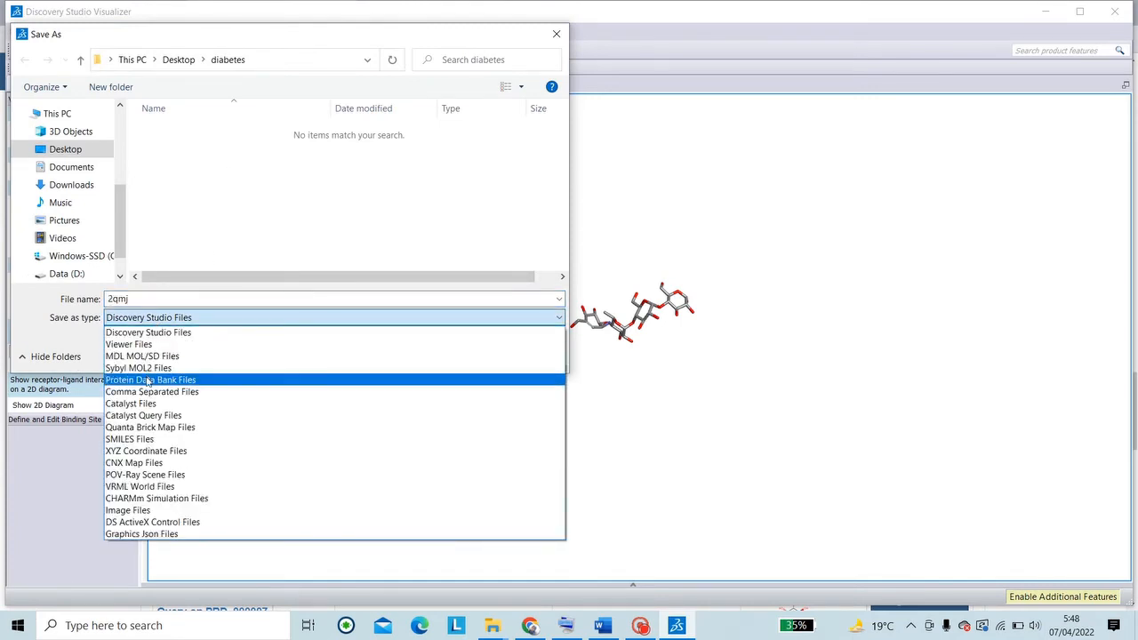
click(149, 381)
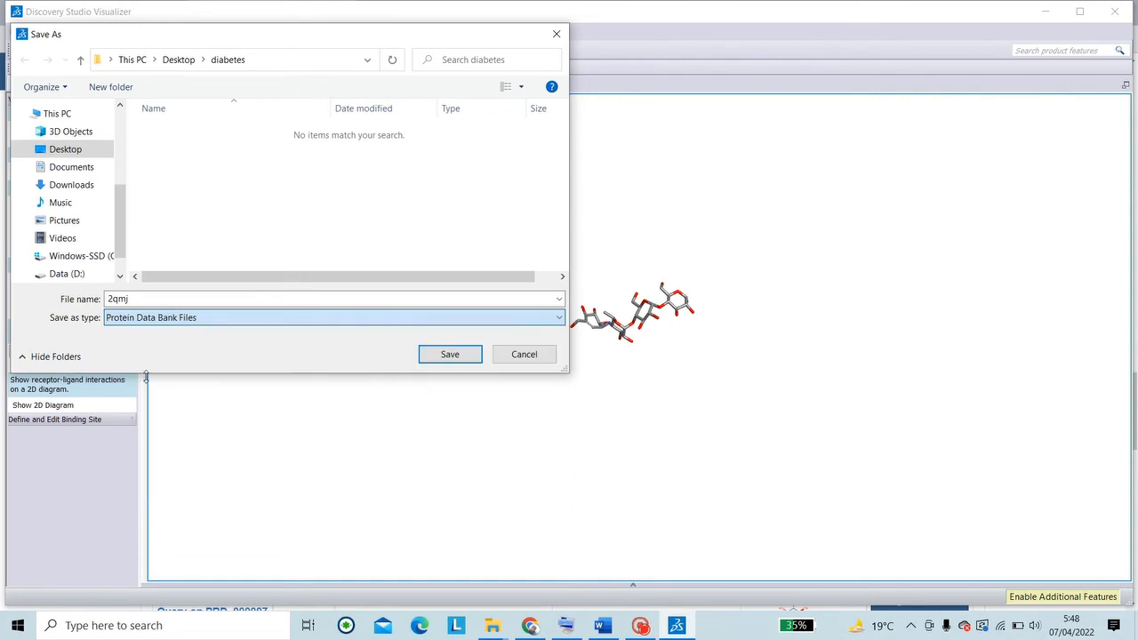
double_click(144, 298)
key(BackSpace)
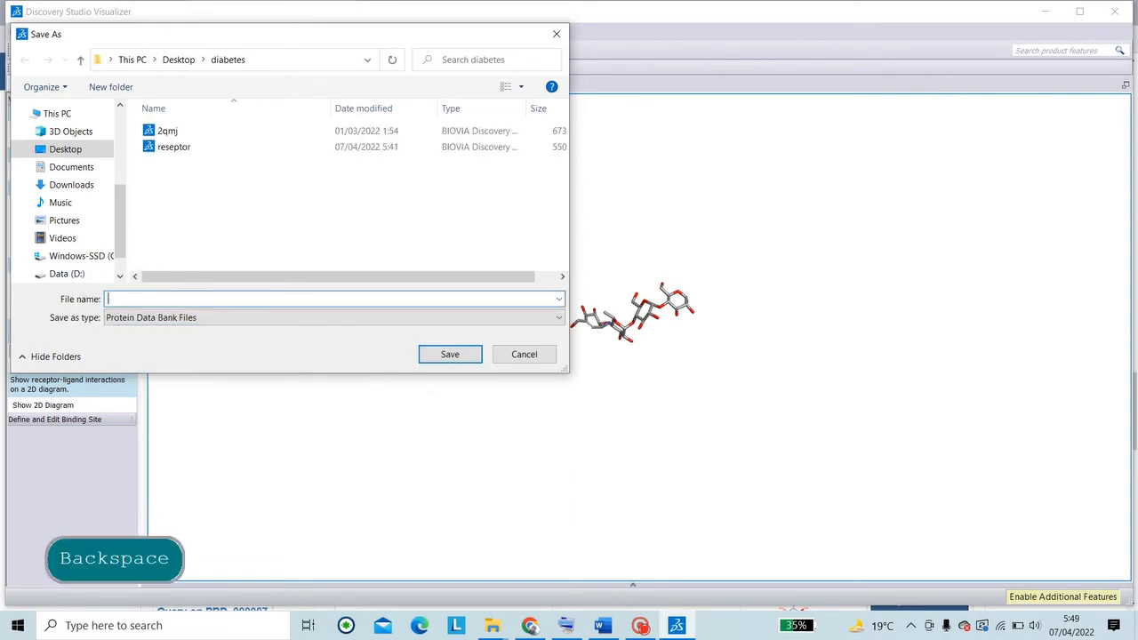
click(565, 625)
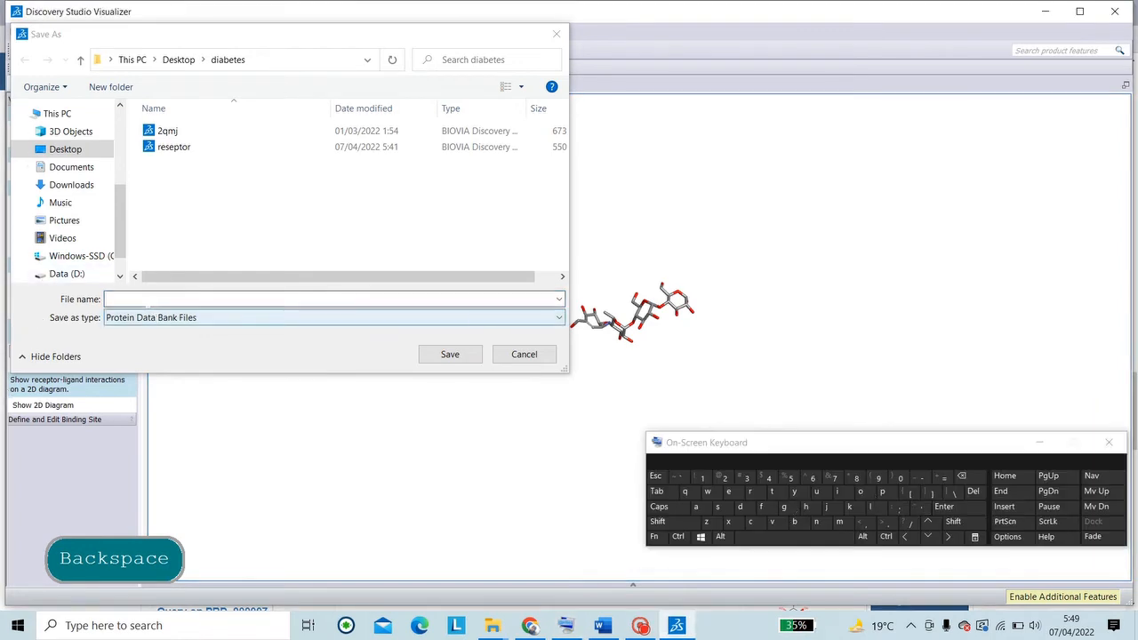
click(147, 300)
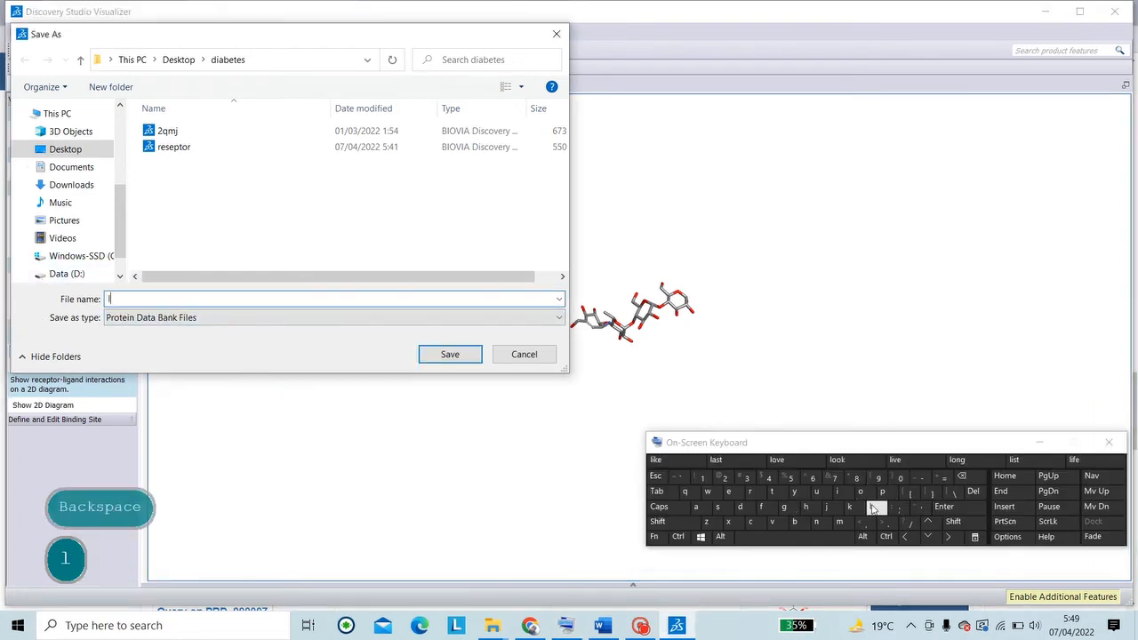
text(liga)
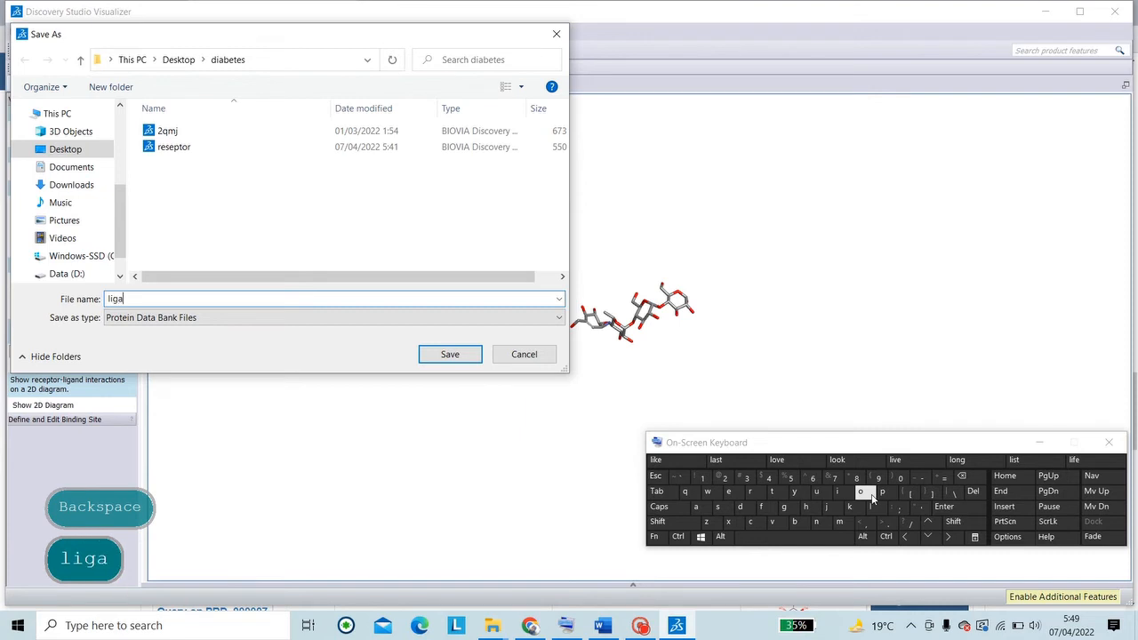
text(nd)
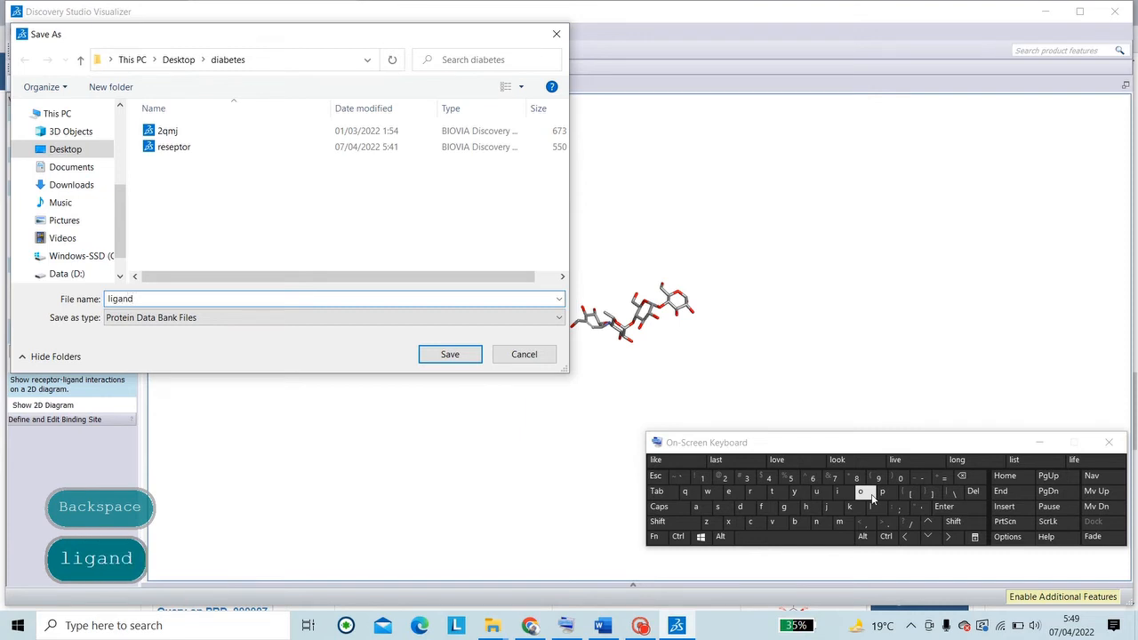
text(.)
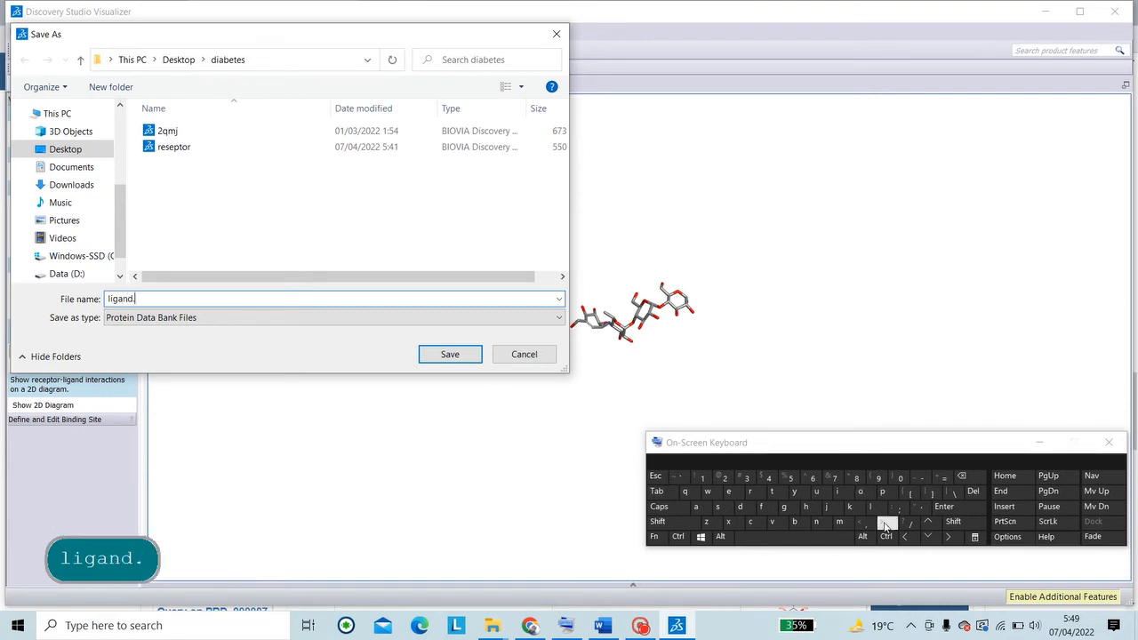
text(pdb)
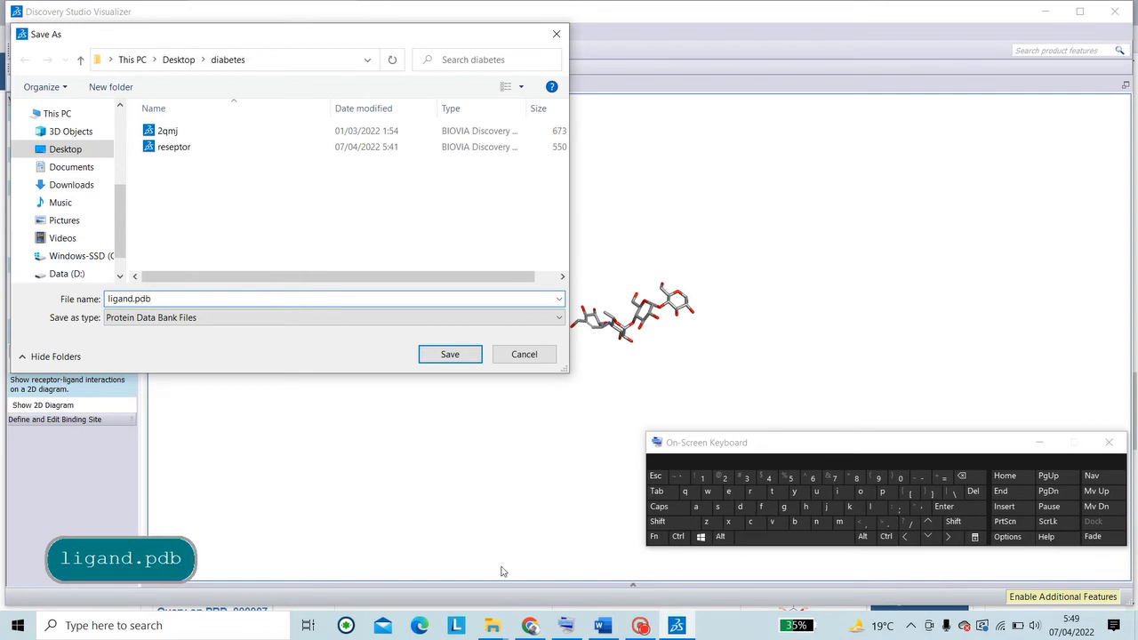
click(447, 357)
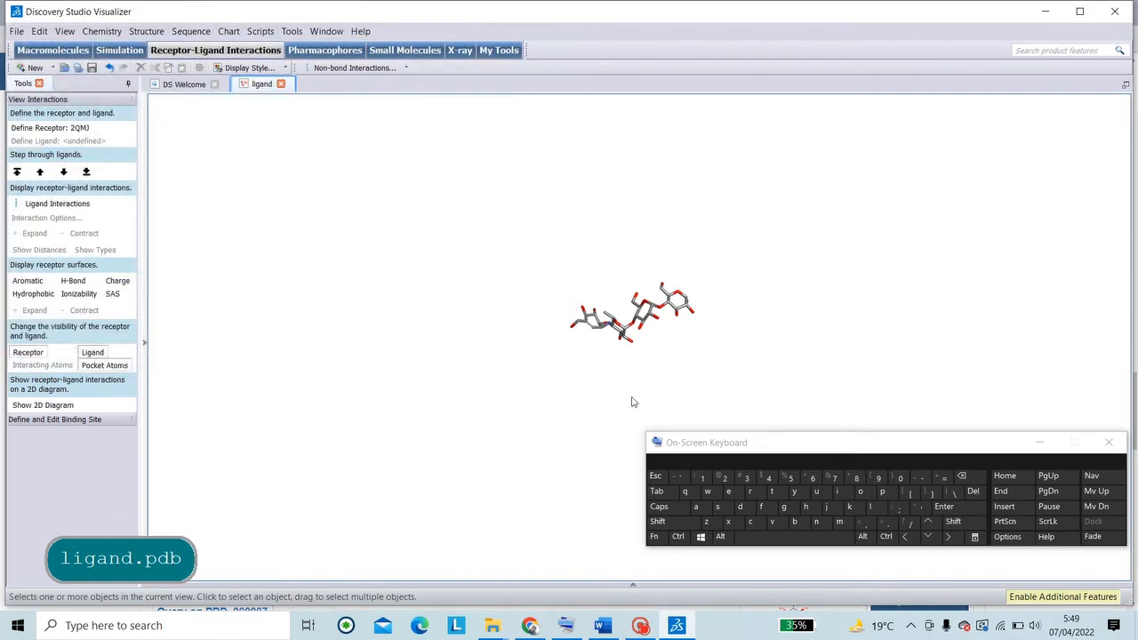
Step: Minimize Discovery Studio, switch to the diabetes folder in File Explorer, and check the saved ligand and reseptor PDB files
click(1046, 10)
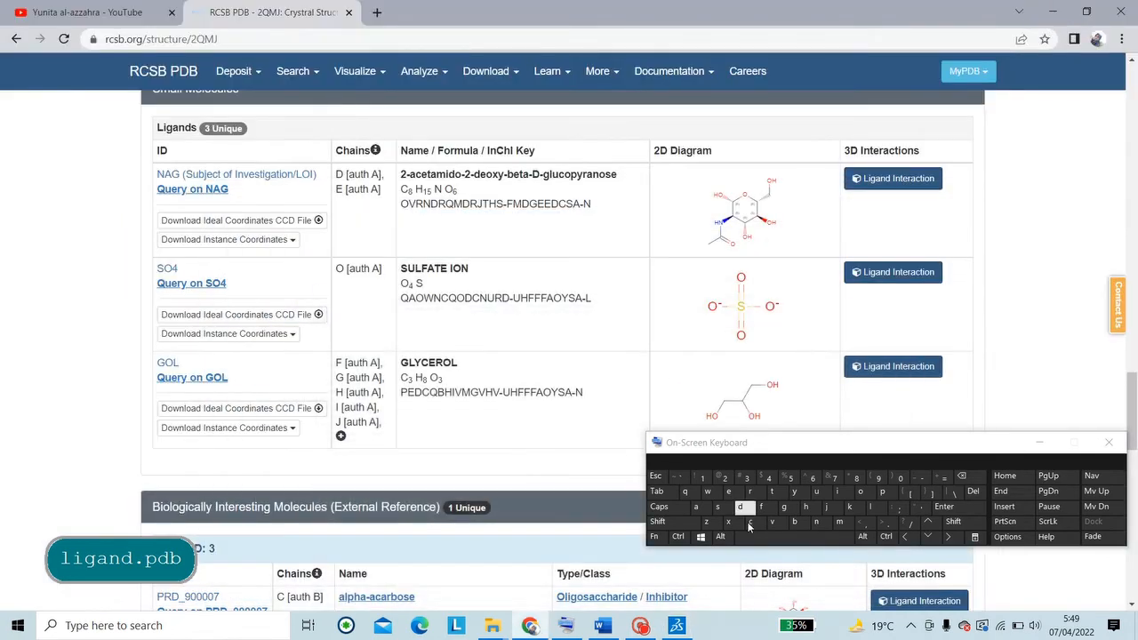
mouse_move(492, 625)
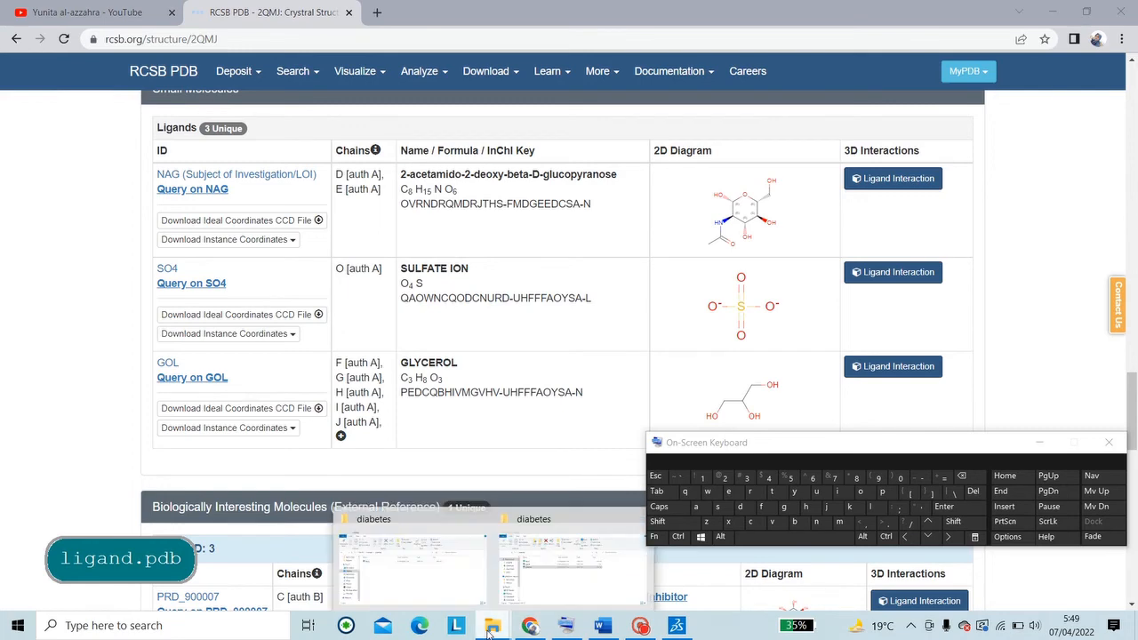
click(513, 564)
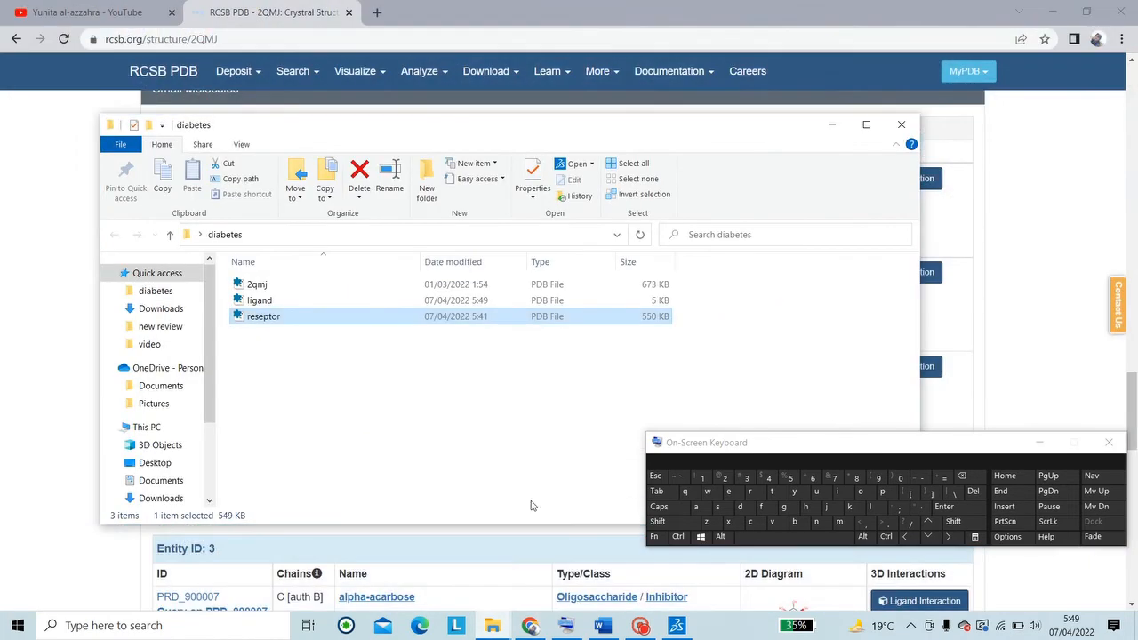
click(262, 300)
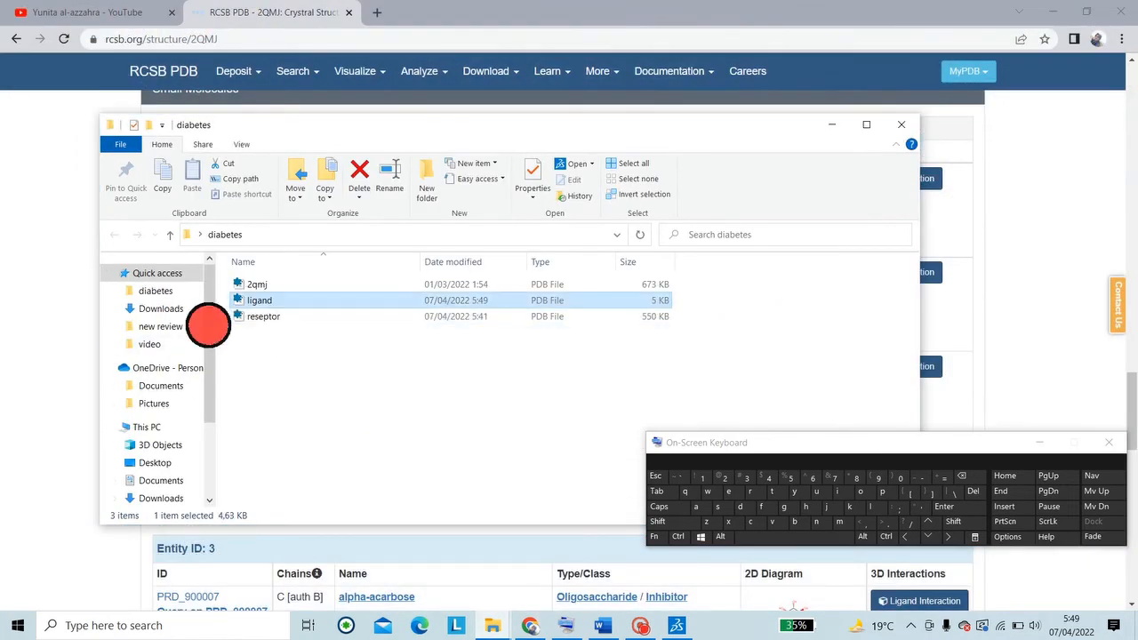
click(265, 318)
click(264, 300)
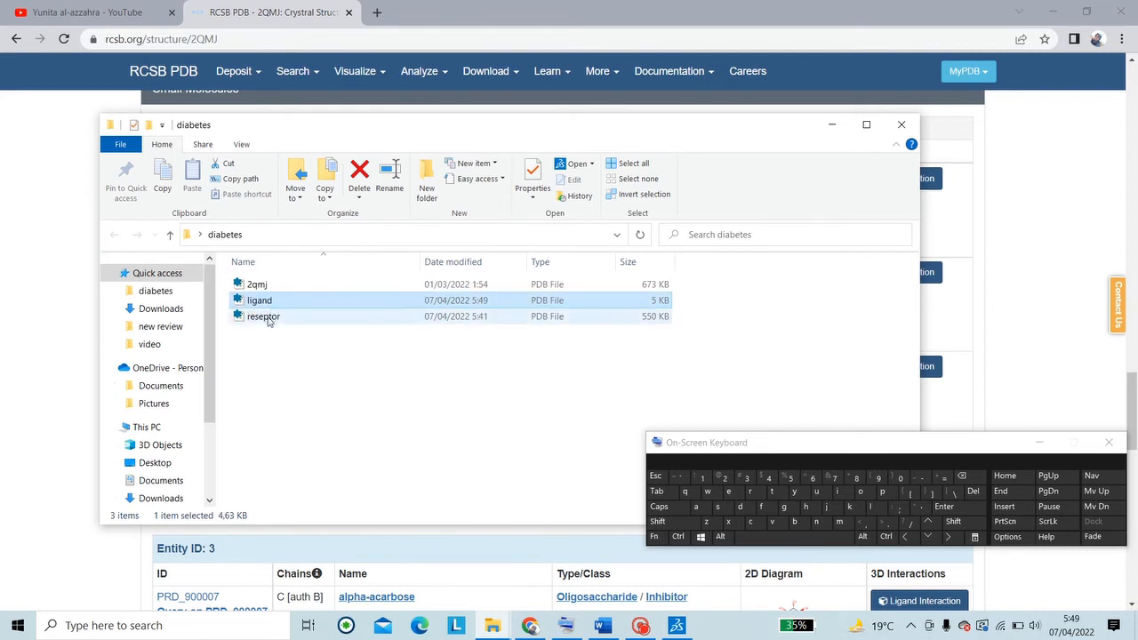
click(269, 319)
click(265, 301)
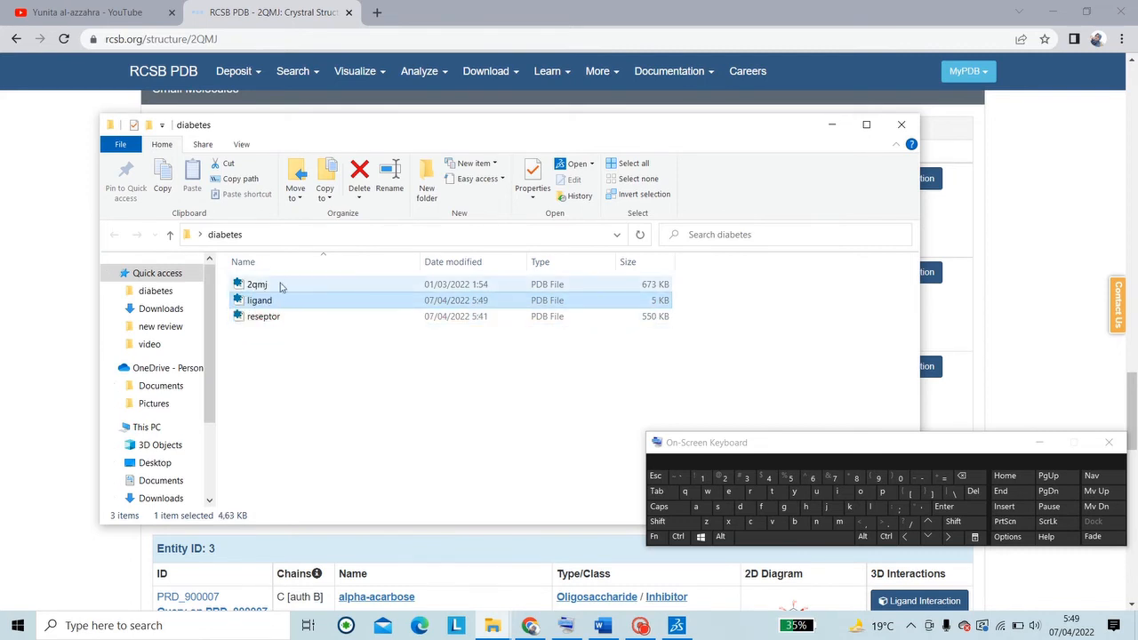
Step: Delete the original 2qmj PDB file from the diabetes folder
click(280, 286)
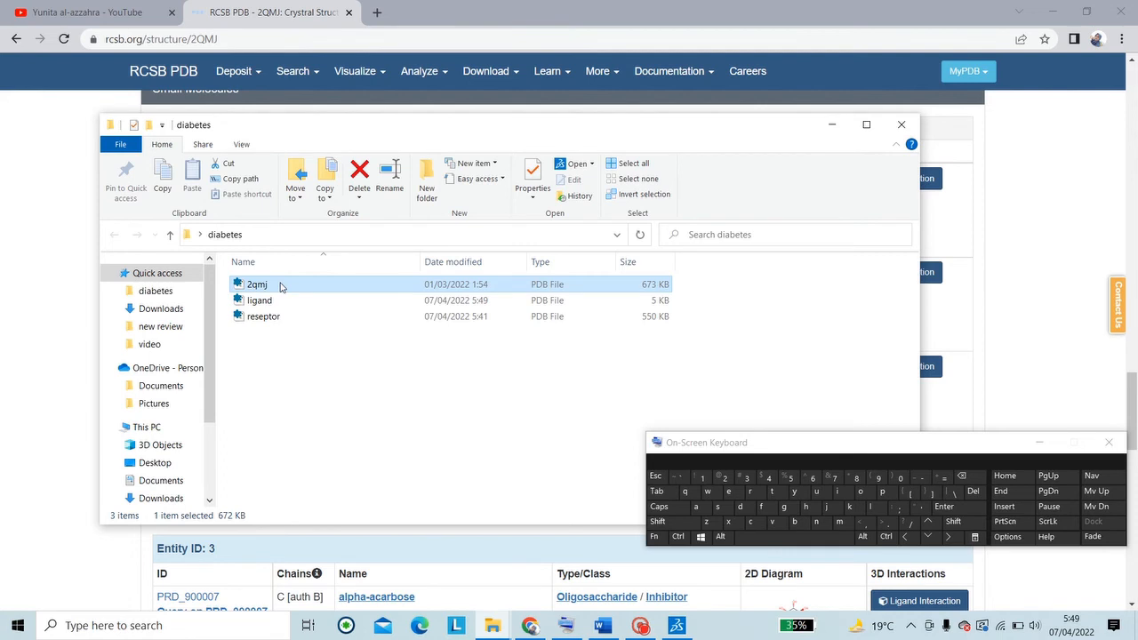
key(Delete)
click(276, 321)
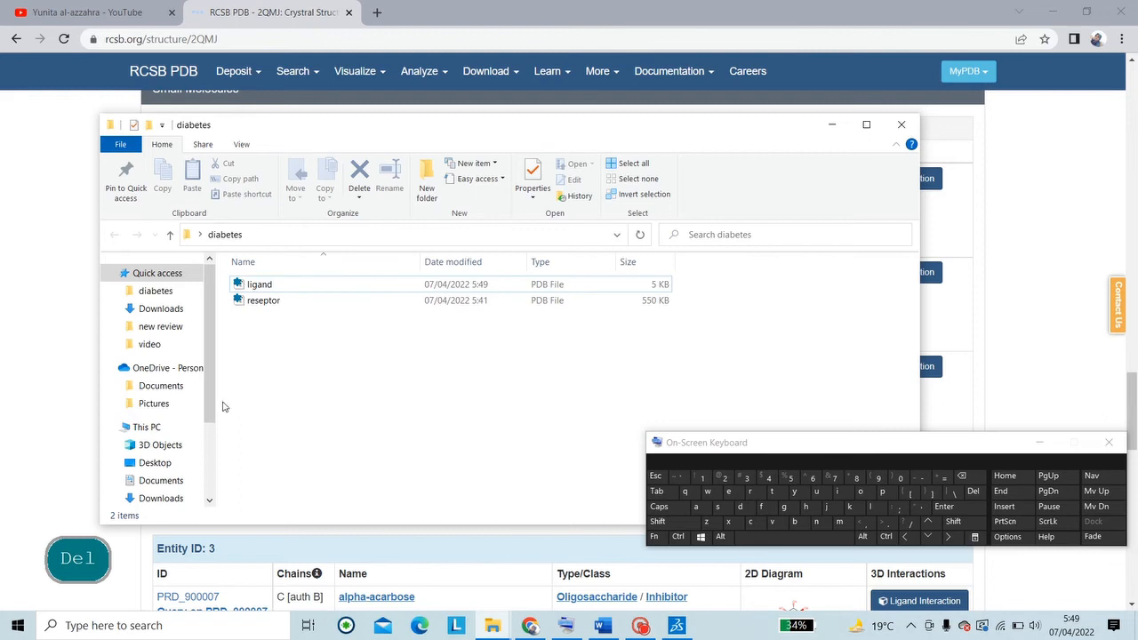
Step: Browse to the folder tesis > alfa glucosidase > 1 on Data (D:) and highlight the autodock4 and autogrid4 applications in turn
drag(211, 416, 205, 500)
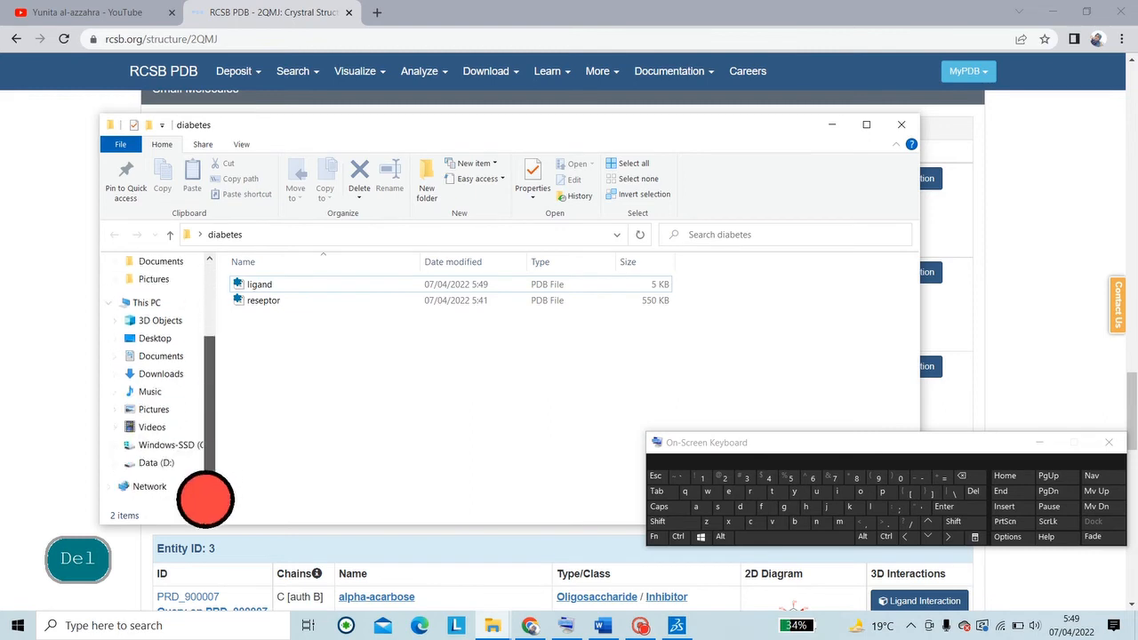
click(156, 462)
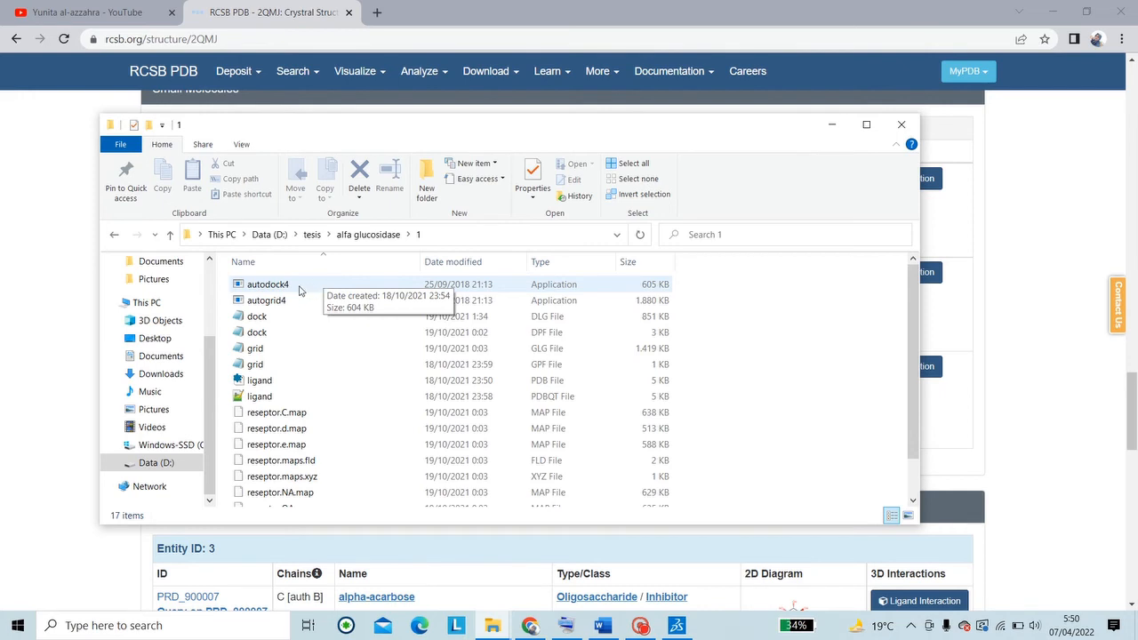
click(282, 285)
click(263, 300)
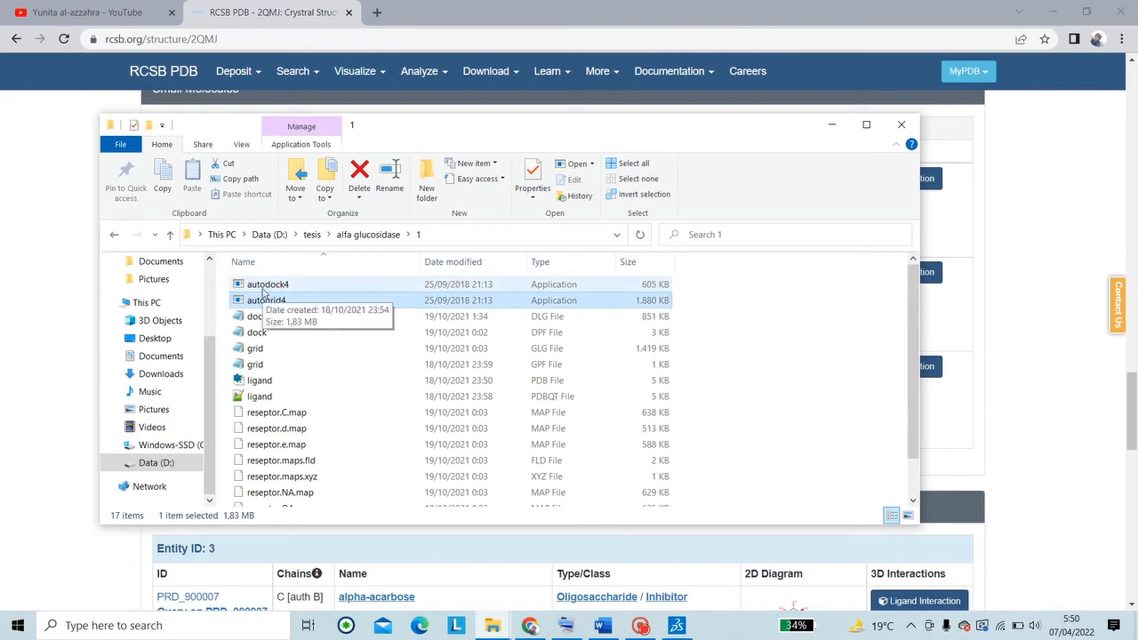
click(264, 286)
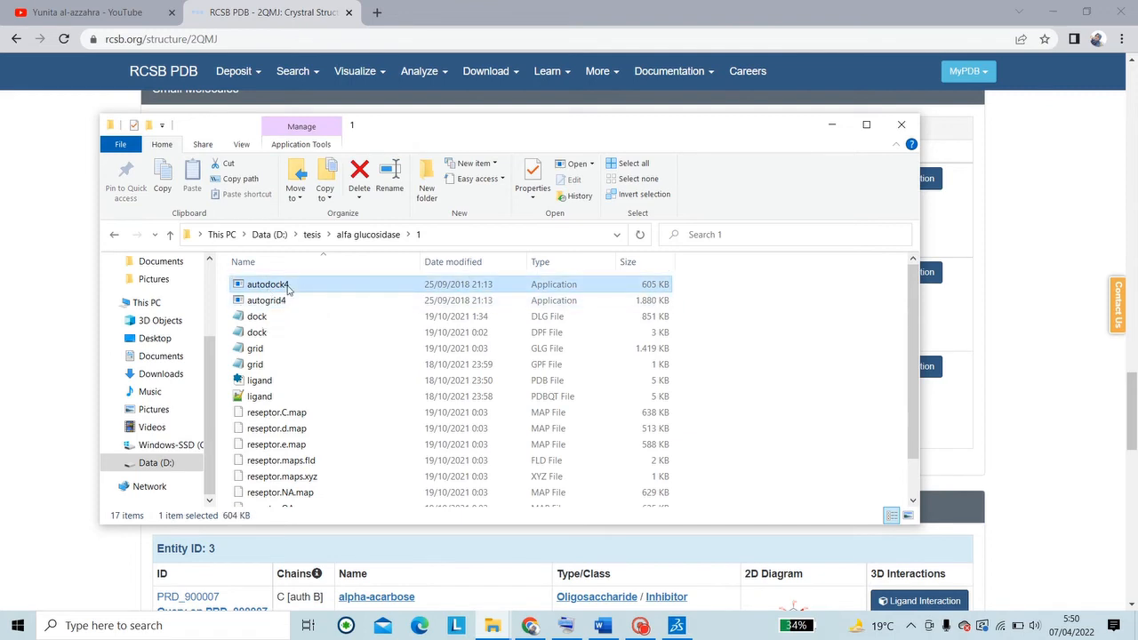
click(278, 300)
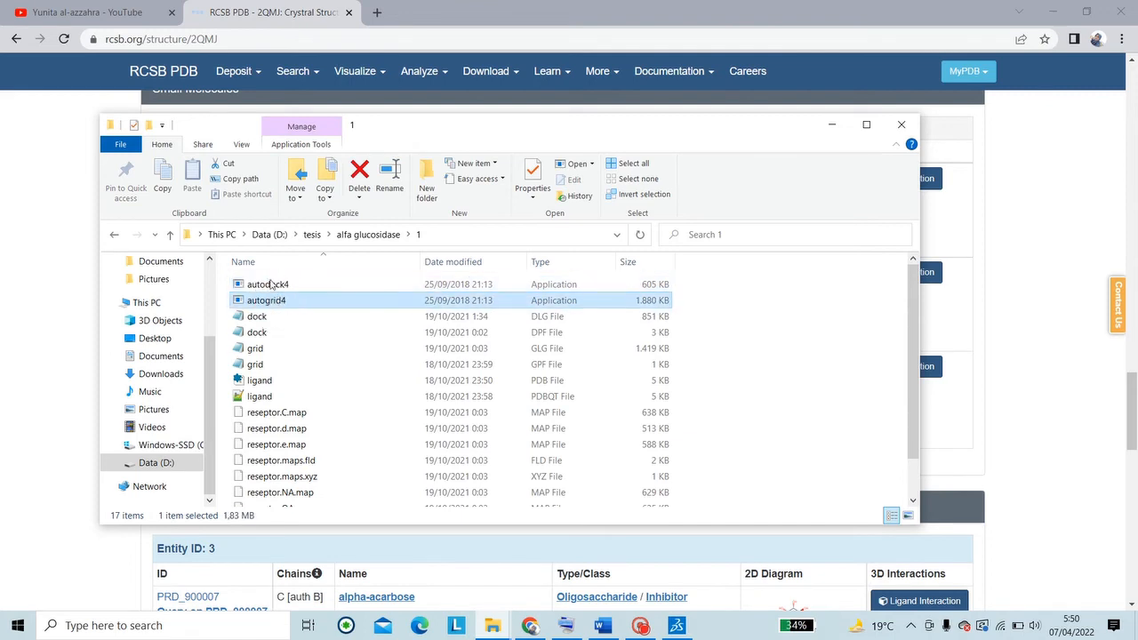
click(269, 286)
click(266, 301)
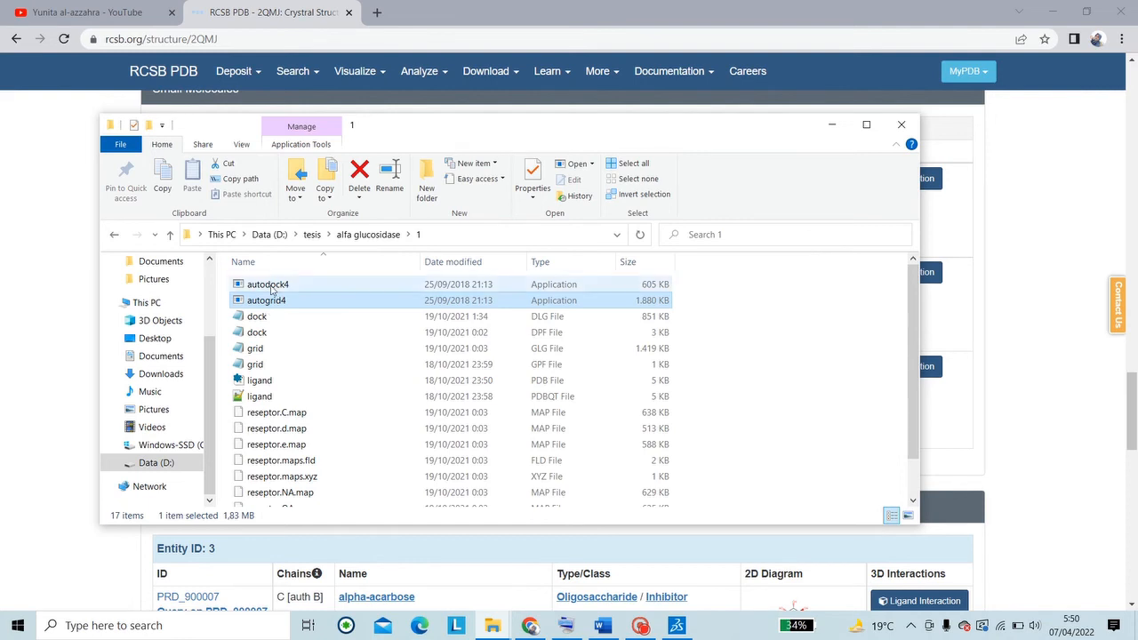
Step: Select the autodock4 and autogrid4 applications together and copy them
click(266, 284)
ctrl+click(277, 302)
right_click(277, 302)
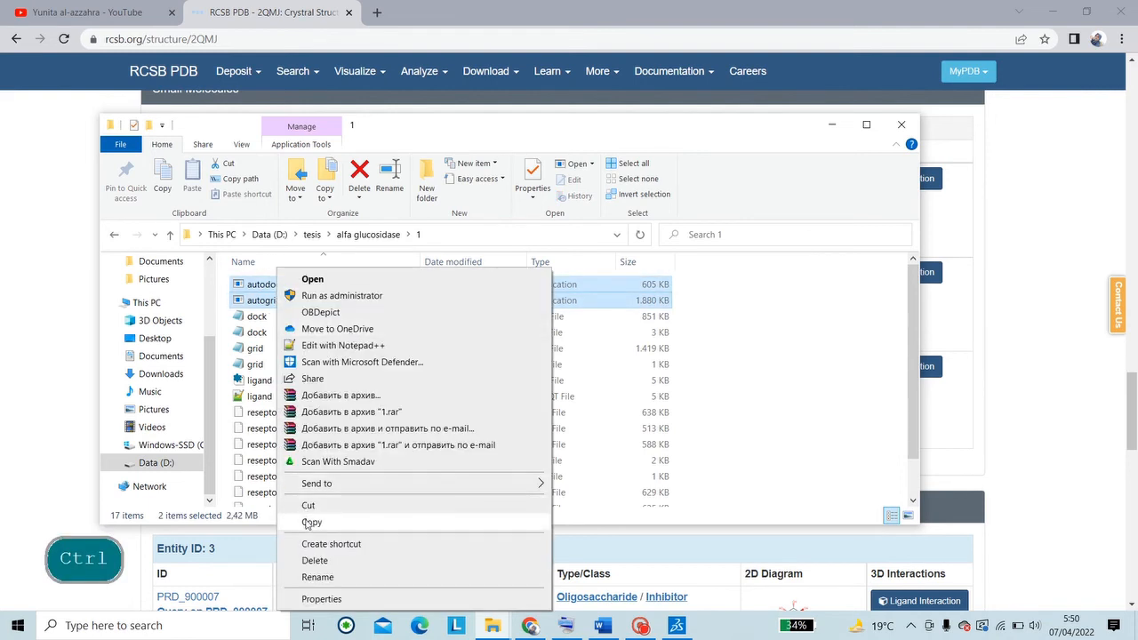
click(311, 519)
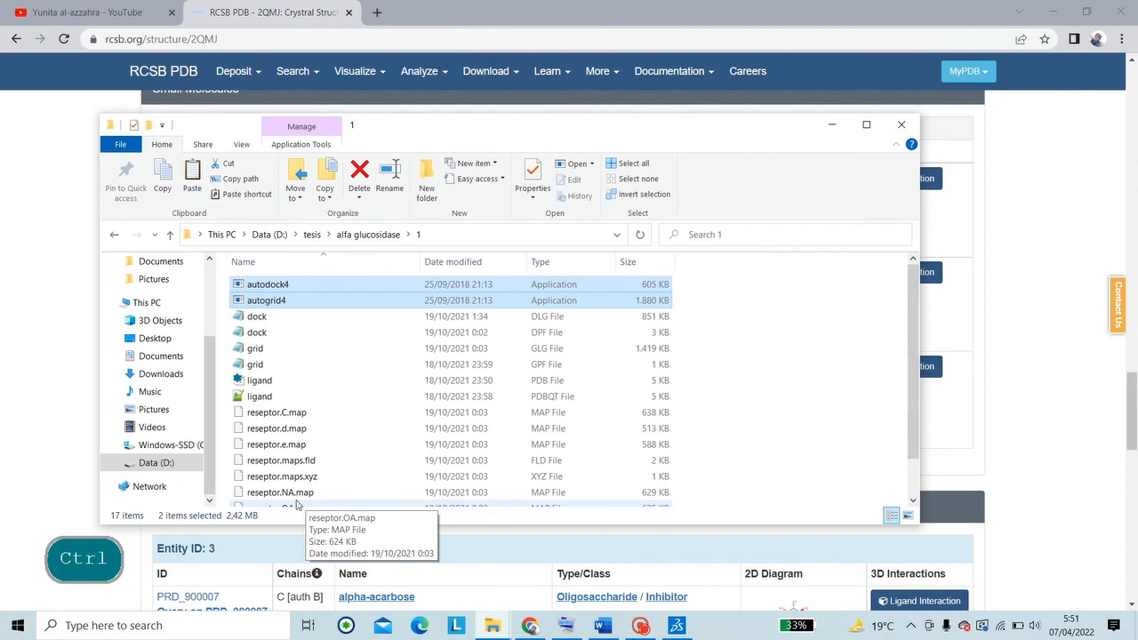
right_click(269, 287)
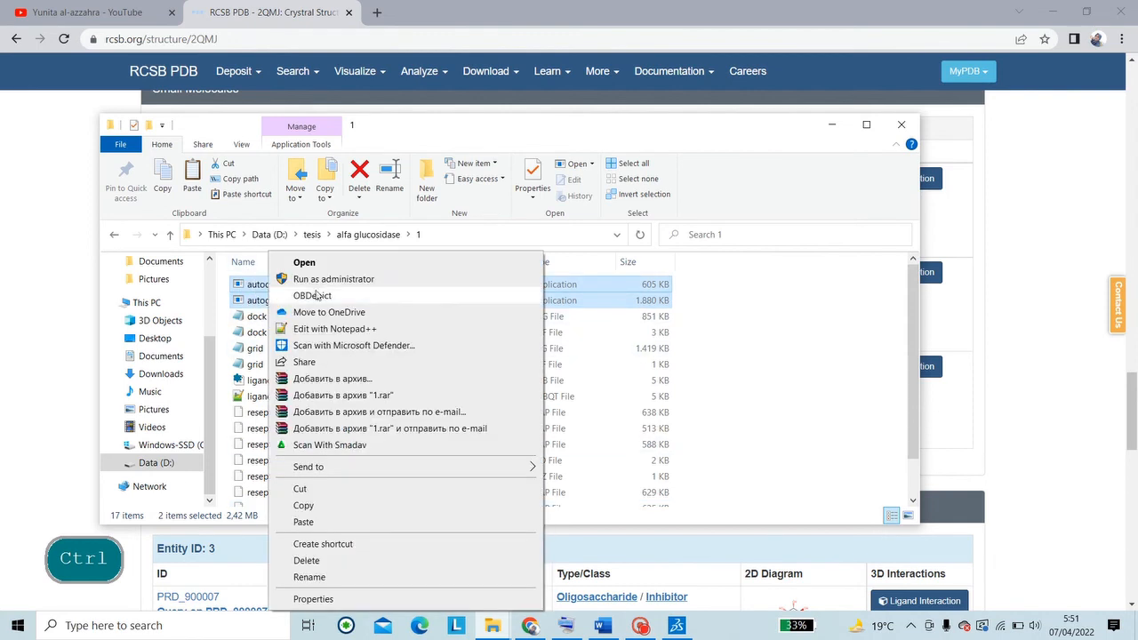
click(306, 505)
Step: Open the diabetes folder on the Desktop and paste the copied autodock4 and autogrid4 applications into it
click(154, 339)
double_click(261, 364)
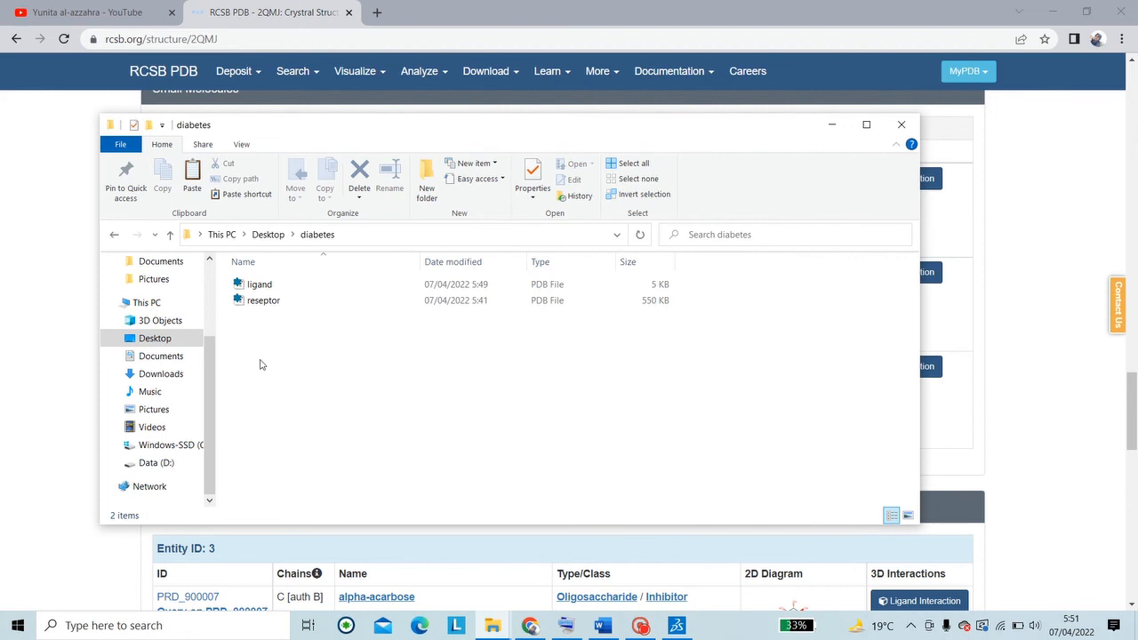
right_click(260, 365)
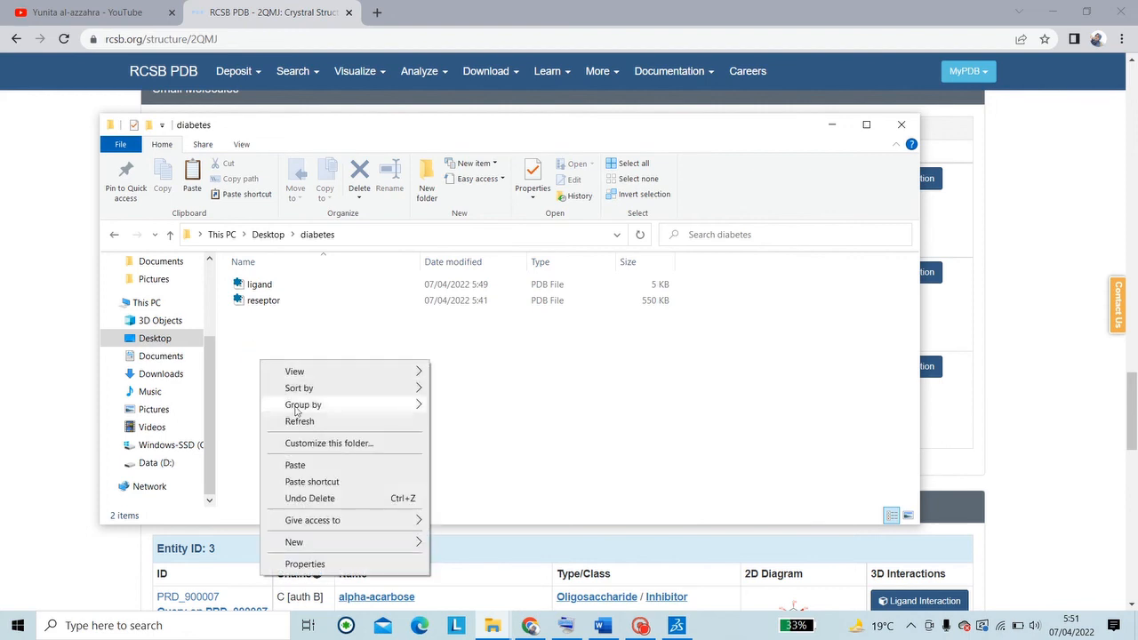
click(302, 466)
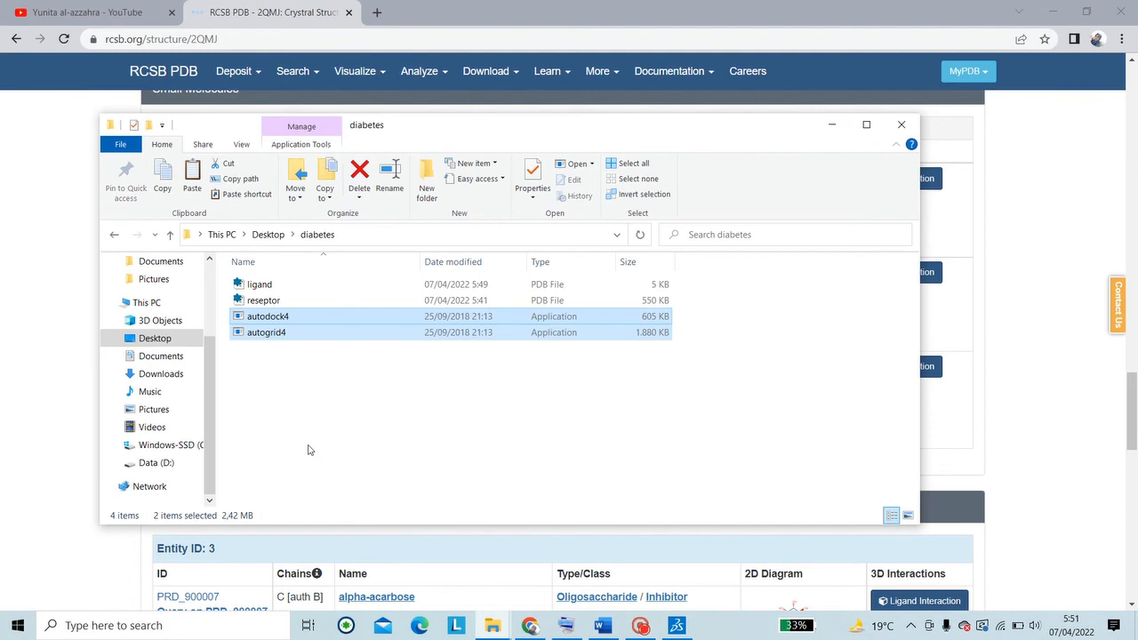
click(306, 450)
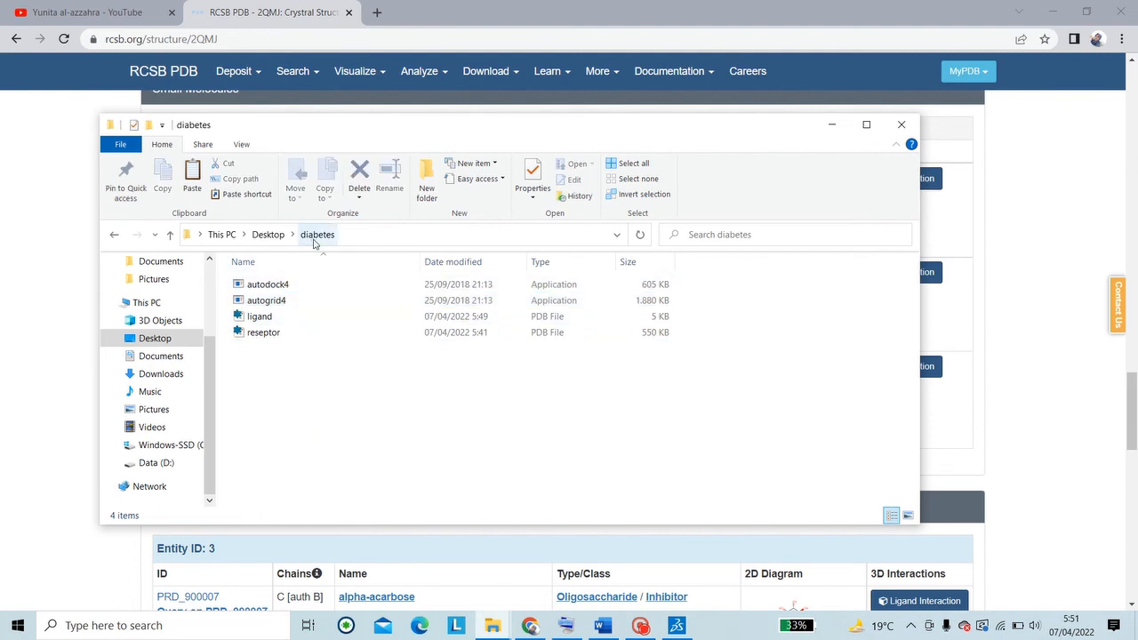
Step: Highlight the reseptor and ligand PDB files in turn in the diabetes folder
click(252, 332)
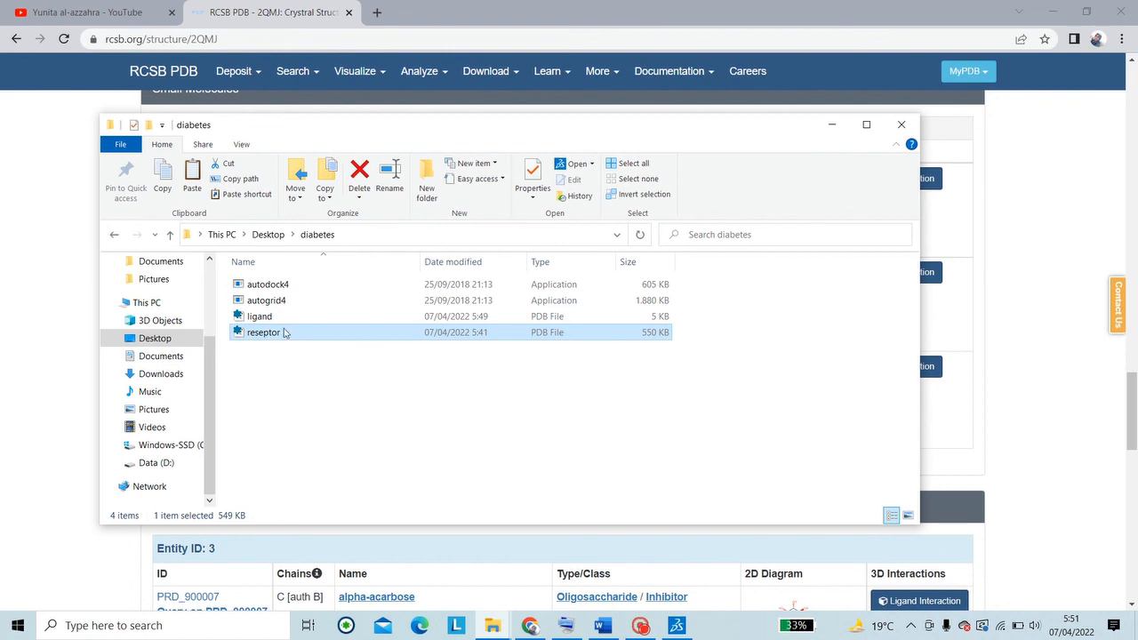
click(263, 317)
click(272, 334)
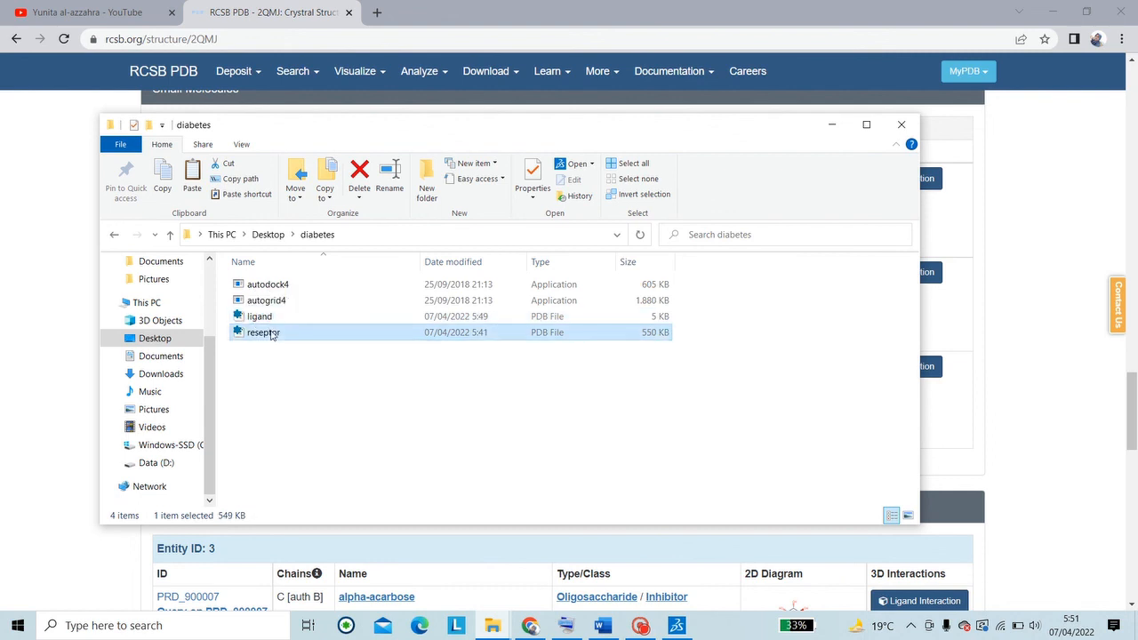